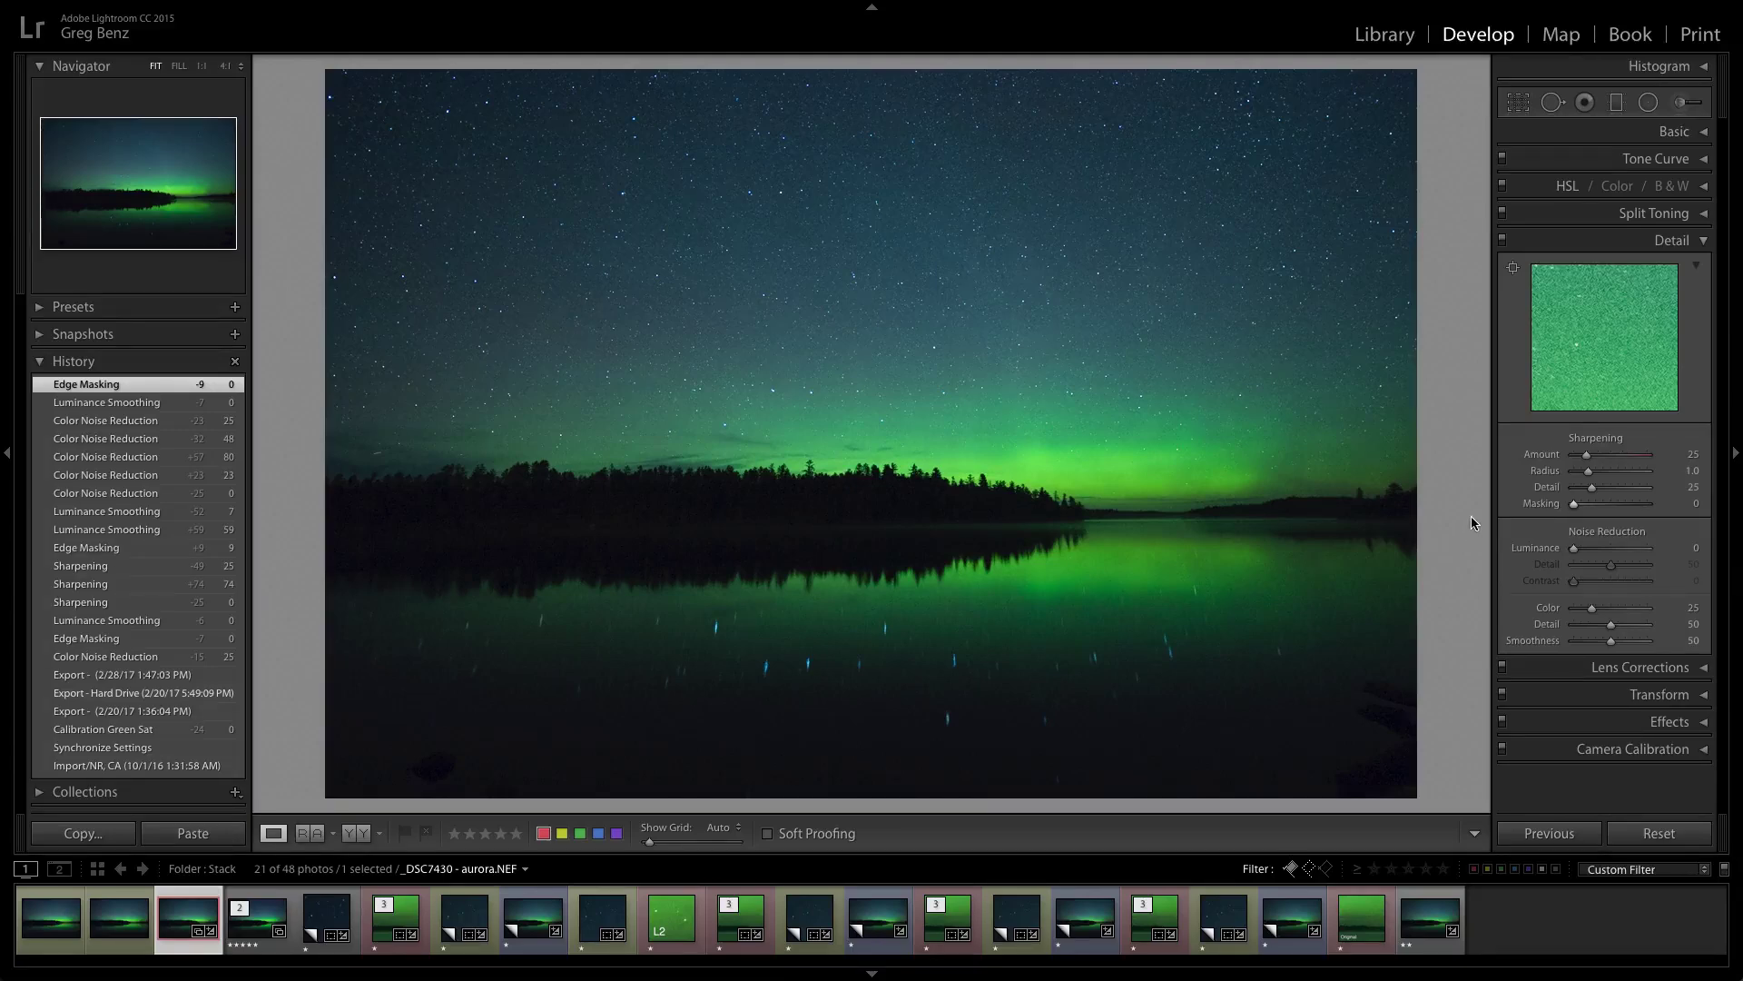
Step: View the open sky at 1:1, compare sharpening Amount at 106 and 0, then settle on 25
{"action": "left_click", "coordinate": [874, 304]}
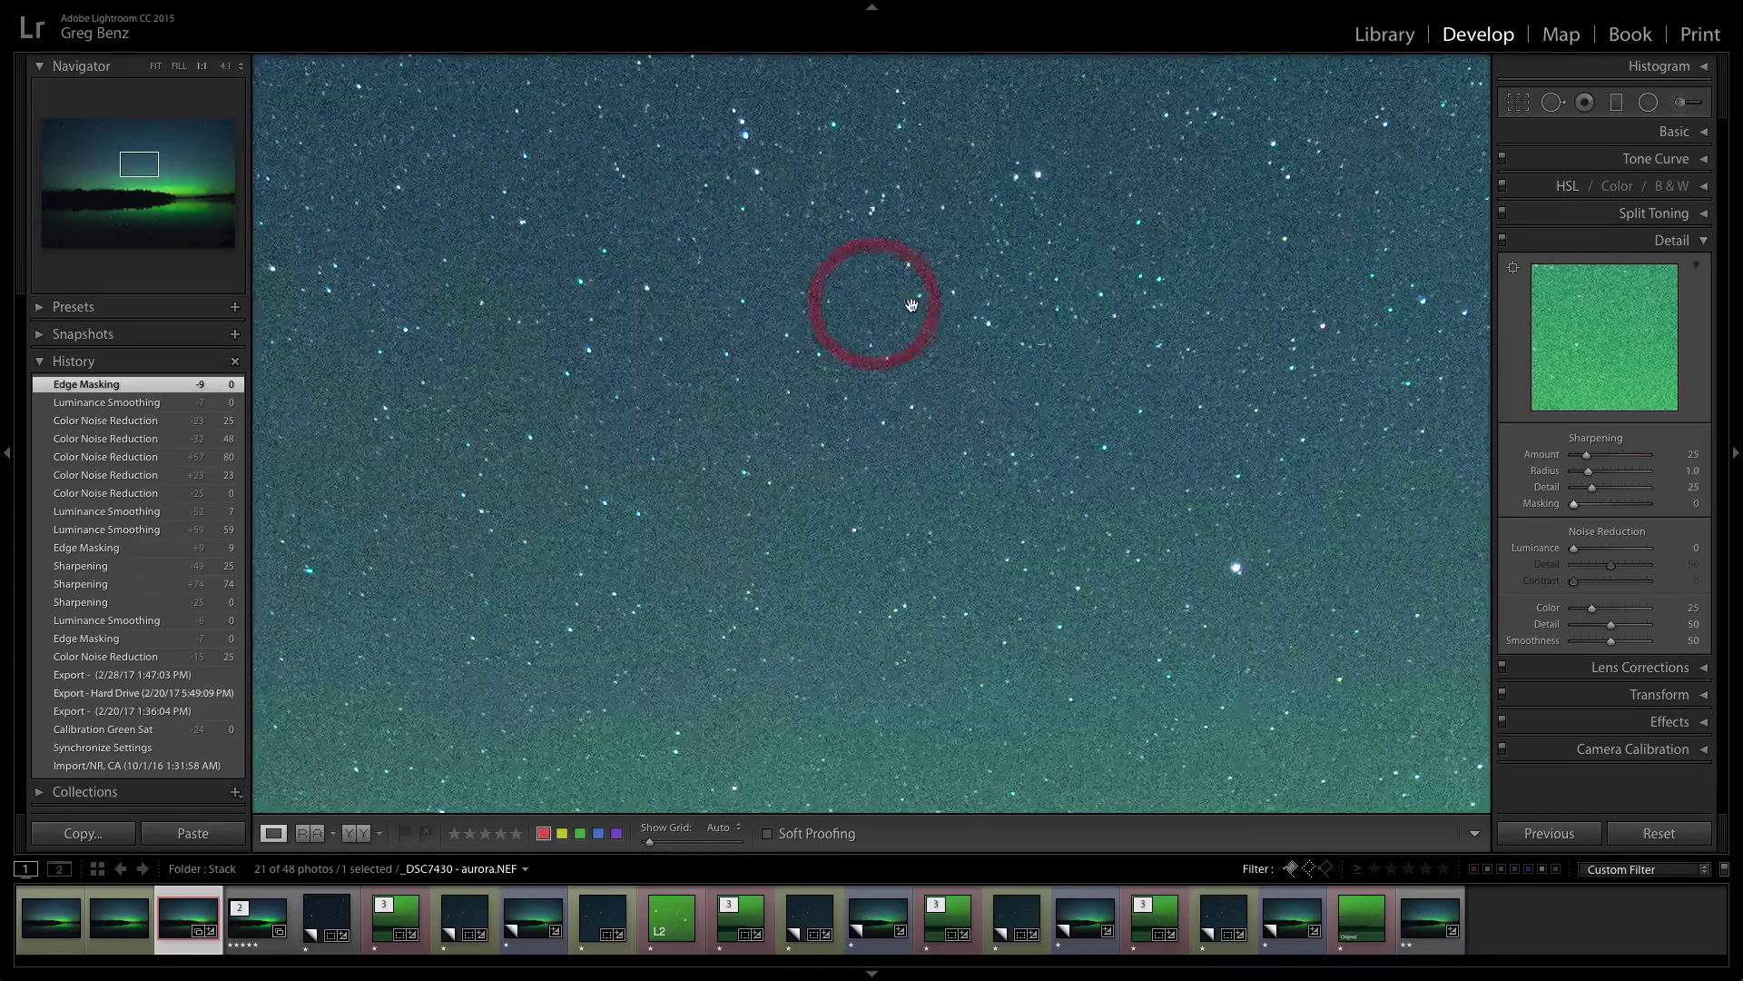
{"action": "left_click_drag", "start_coordinate": [1045, 392], "coordinate": [1046, 591]}
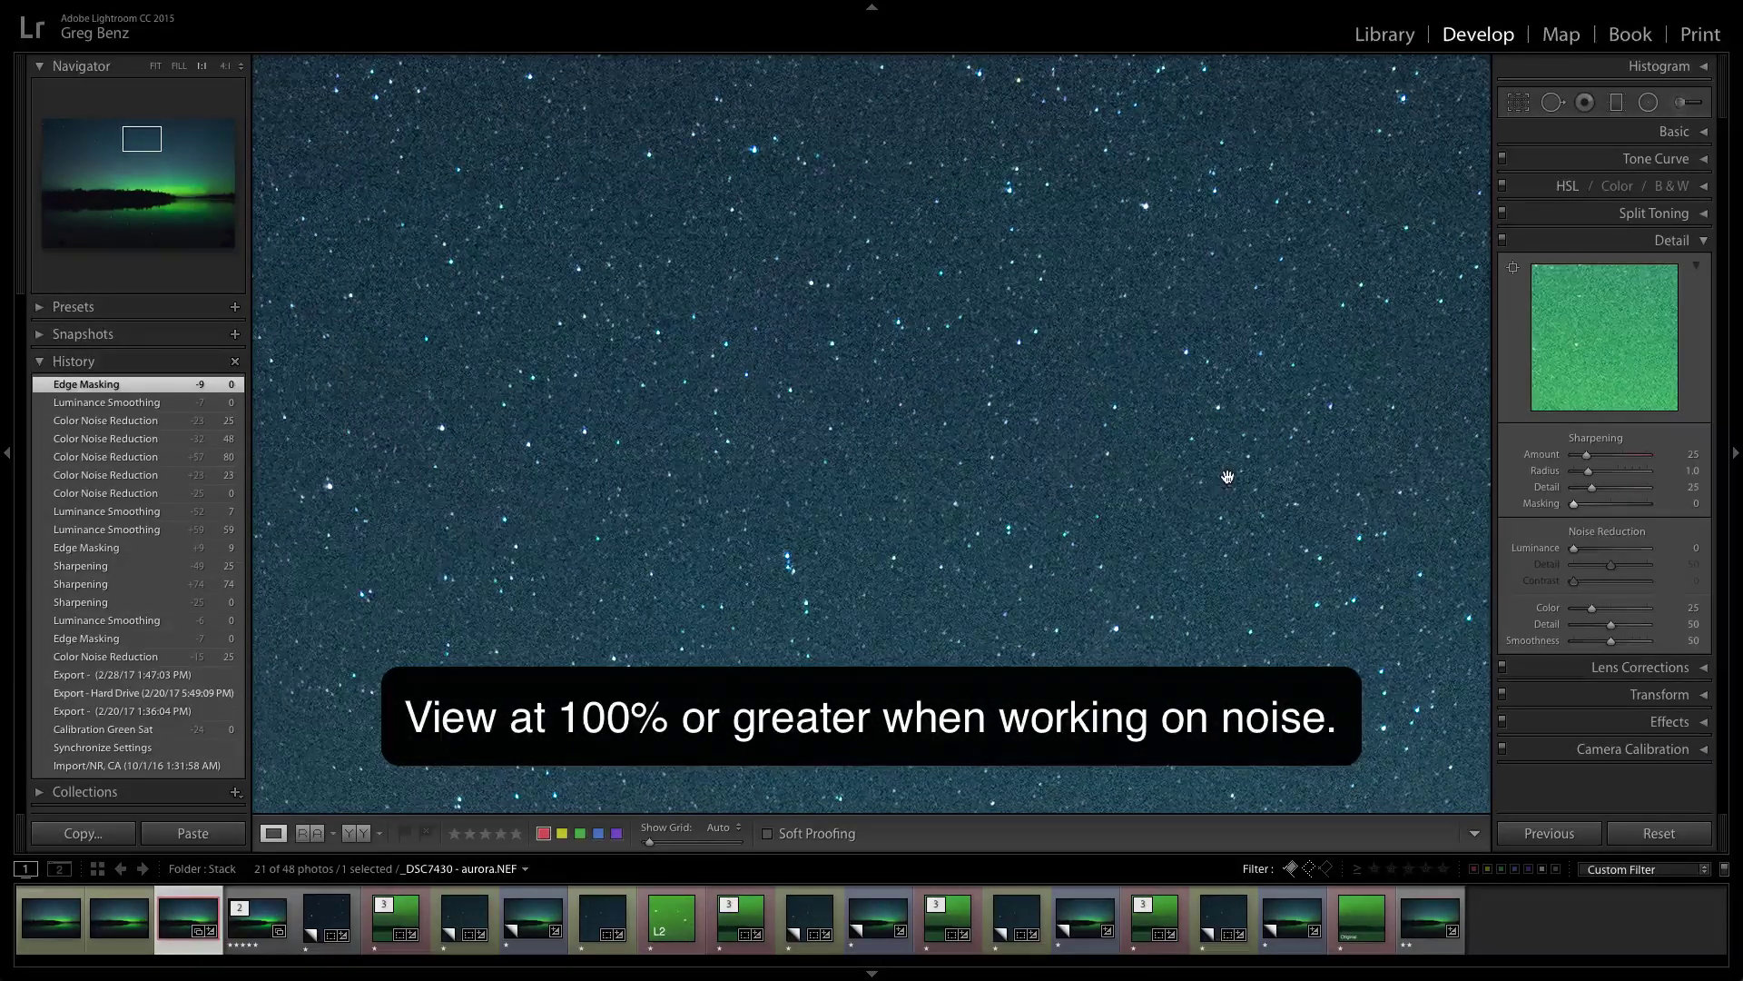
{"action": "left_click", "coordinate": [1627, 456]}
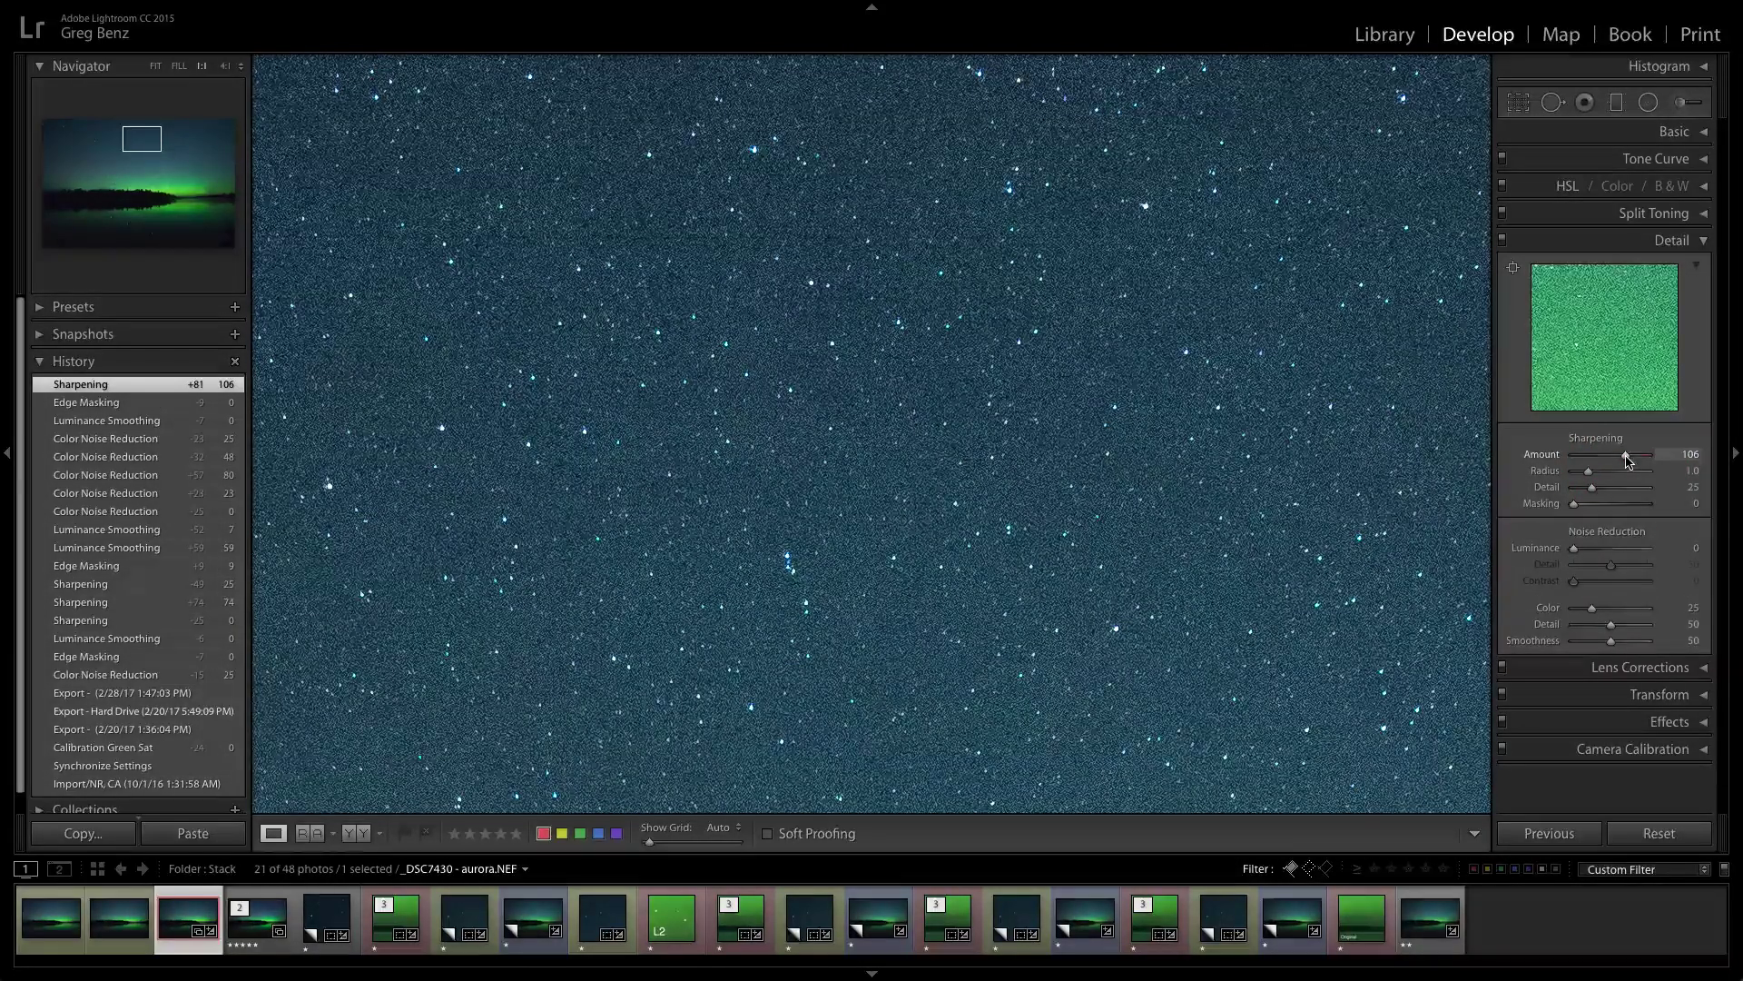
{"action": "left_click_drag", "start_coordinate": [1627, 459], "coordinate": [1568, 467]}
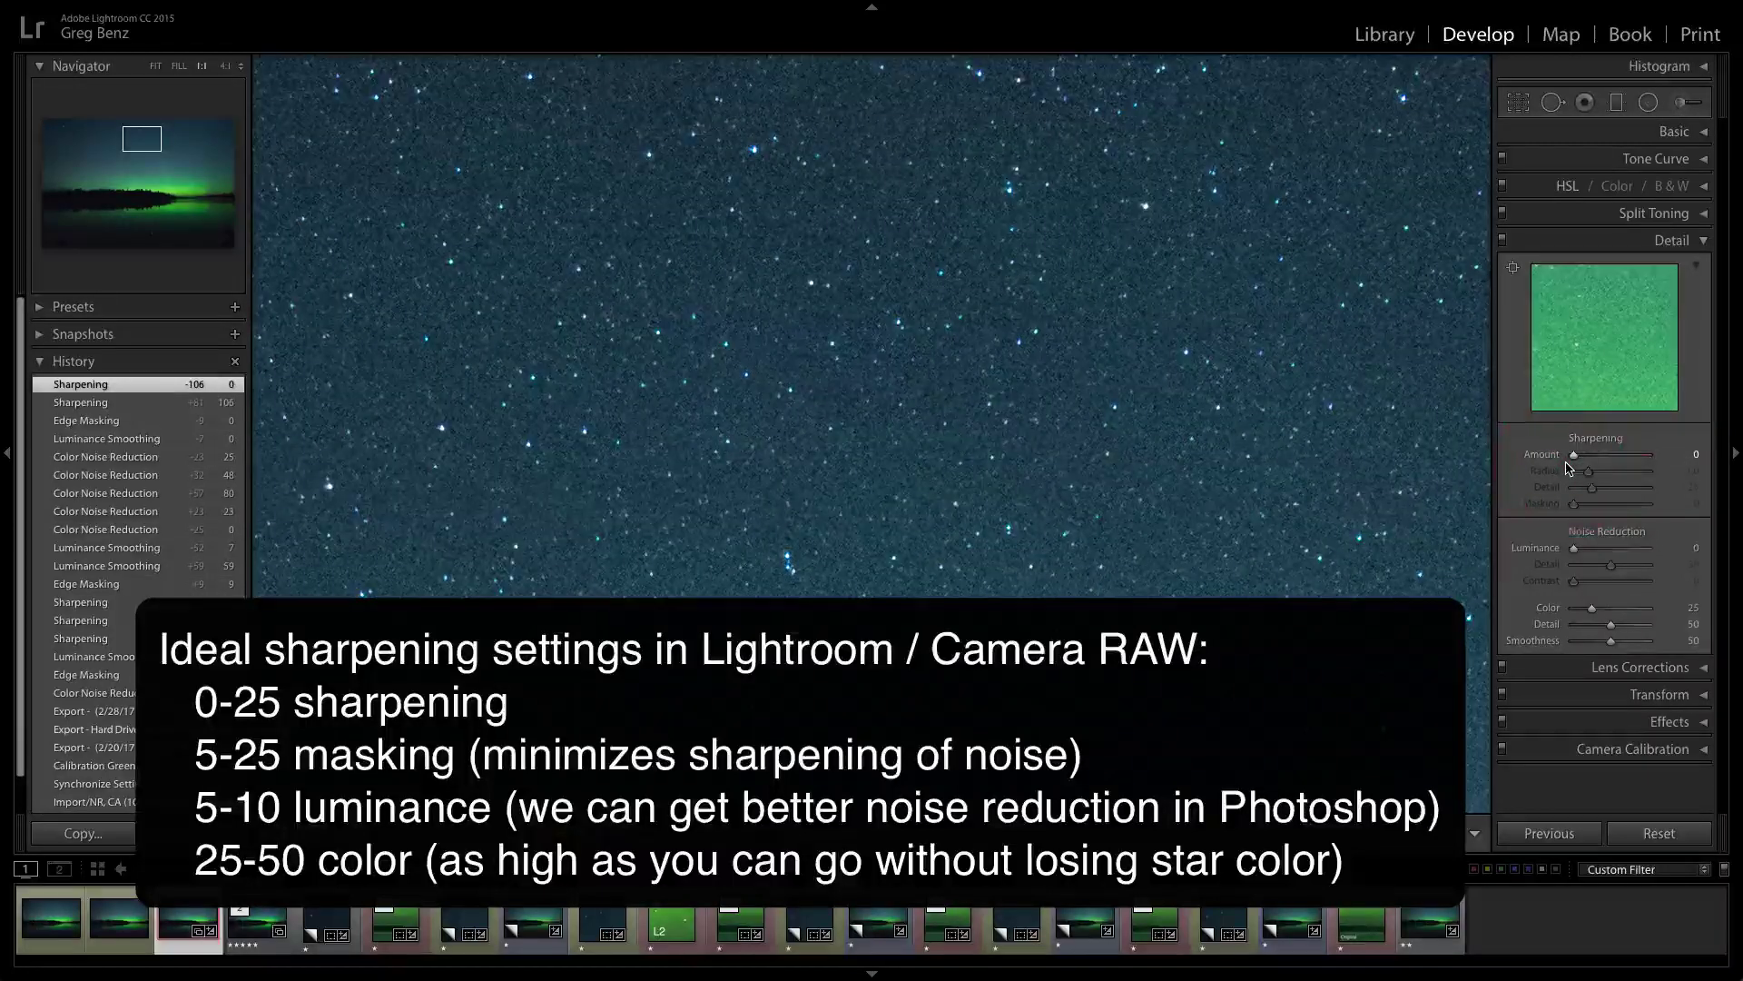
{"action": "left_click_drag", "start_coordinate": [1573, 455], "coordinate": [1586, 461]}
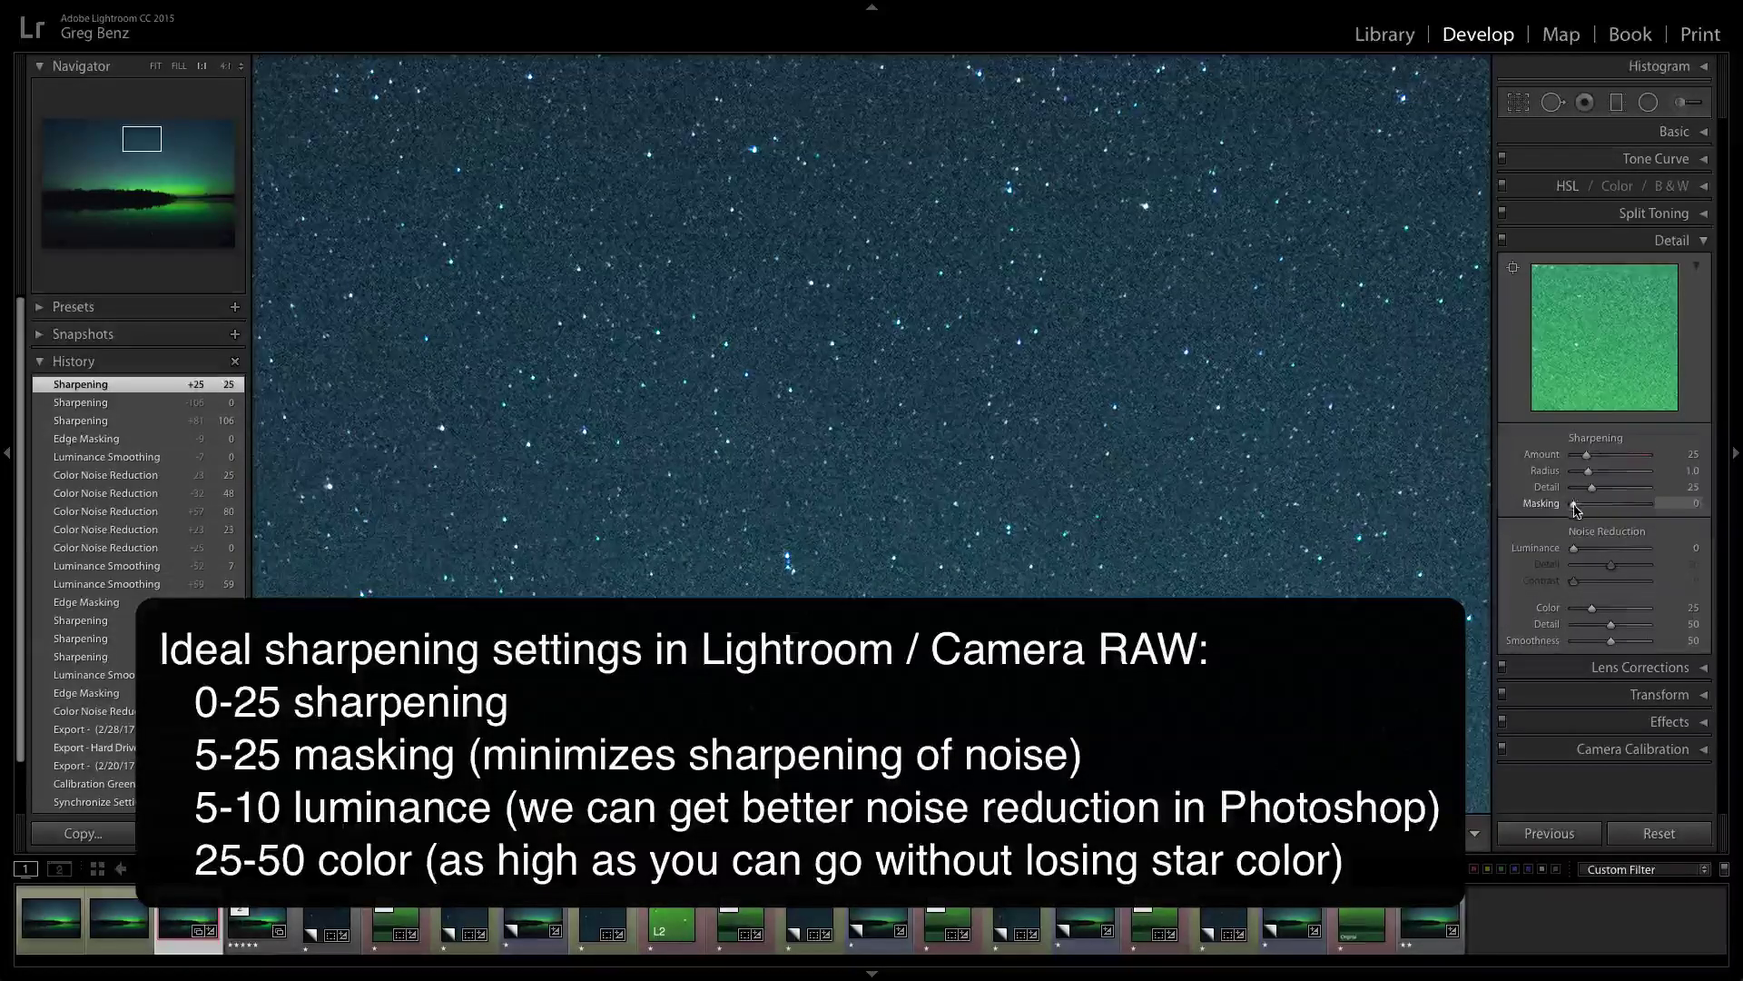
Step: Try sharpening Masking at 83 and lower, previewing the mask with Alt, and settle it at 25
{"action": "left_click_drag", "start_coordinate": [1574, 506], "coordinate": [1638, 505]}
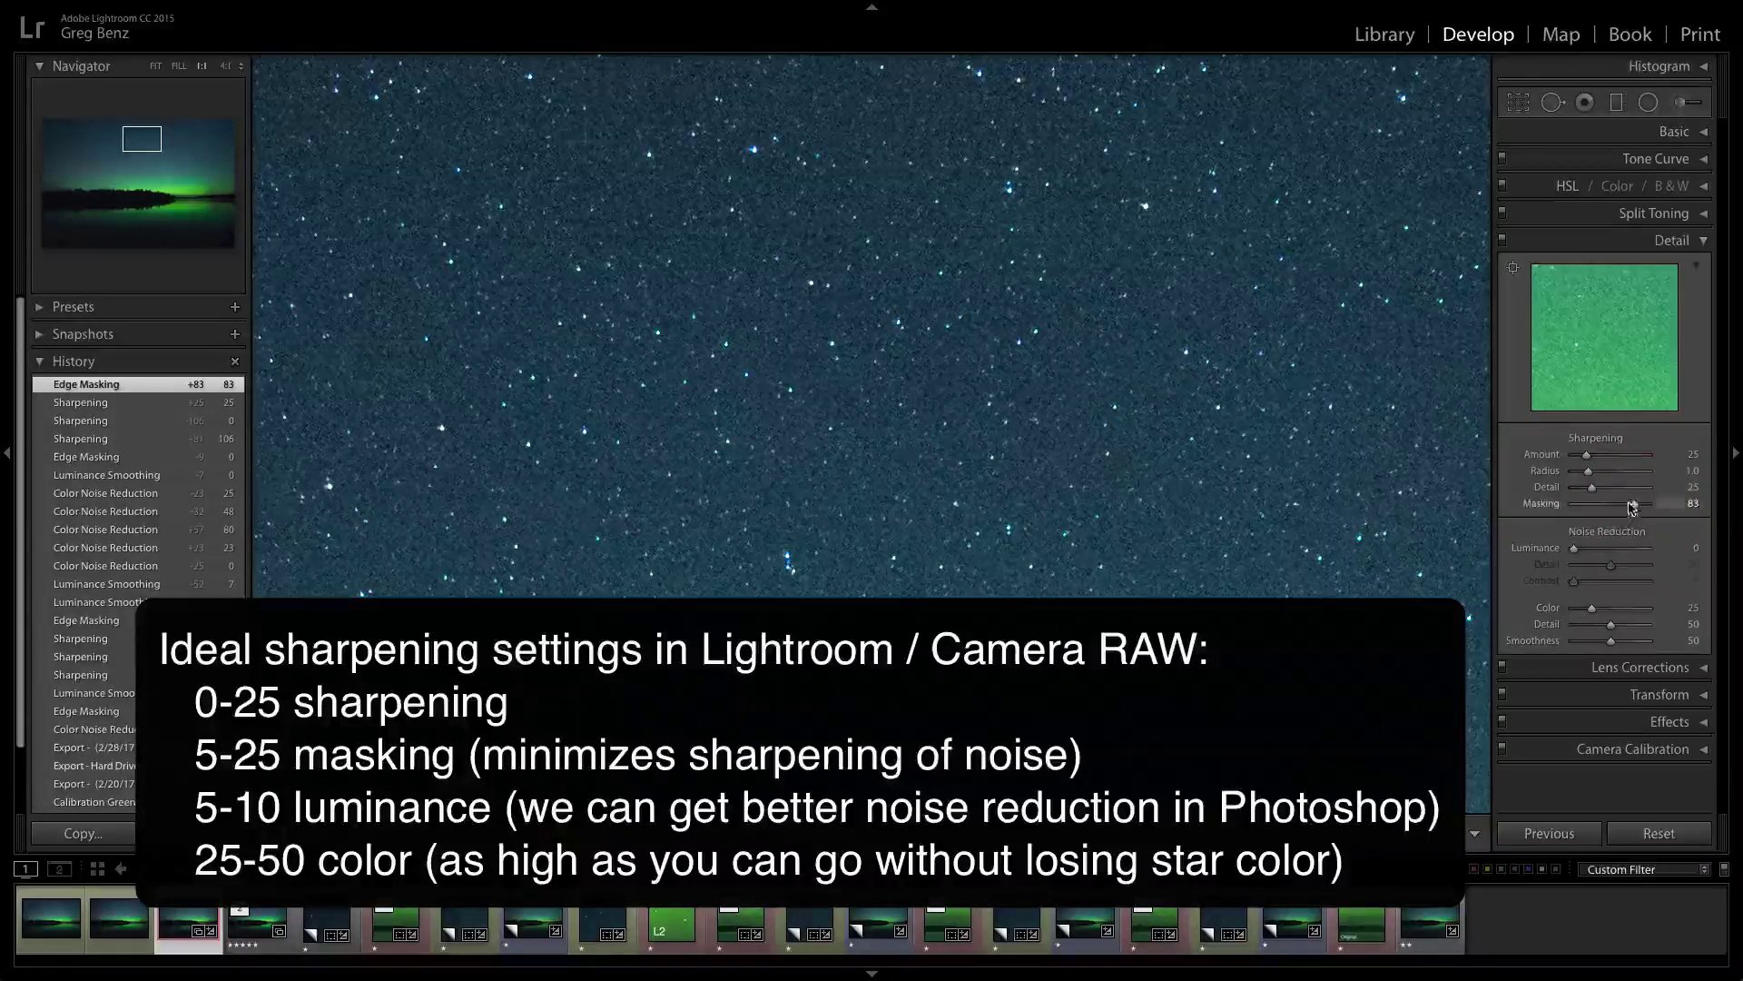
{"action": "left_click_drag", "start_coordinate": [1636, 505], "coordinate": [1590, 513]}
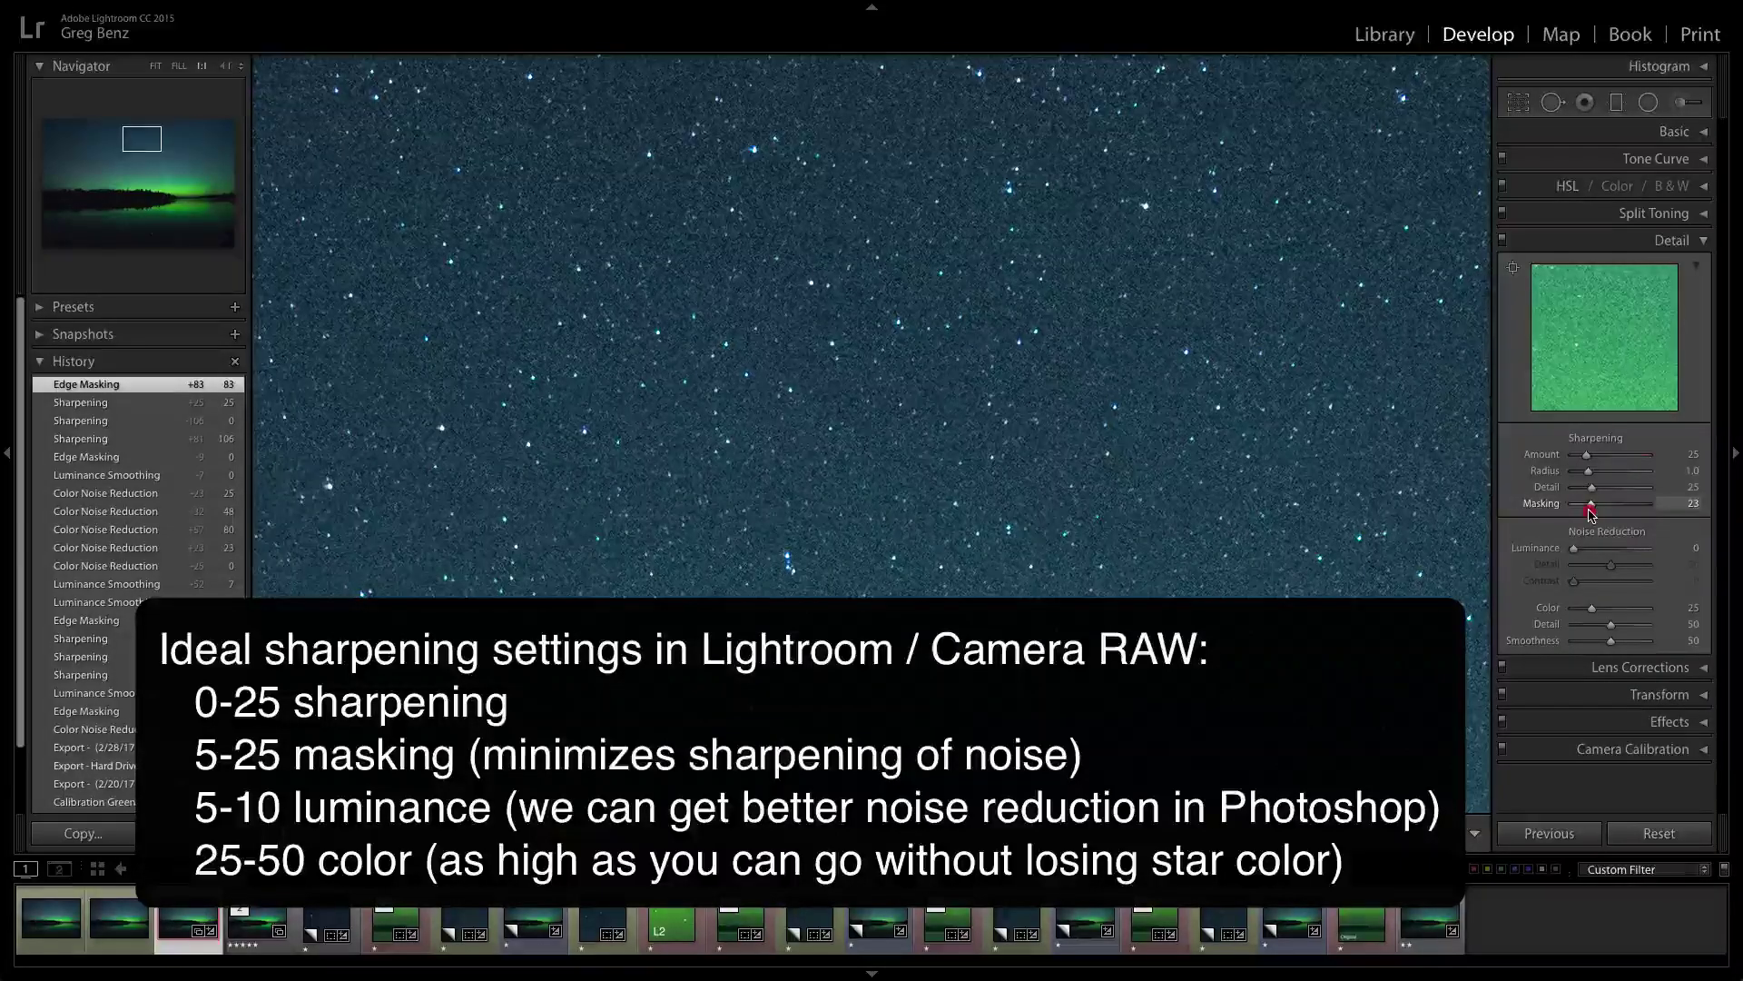
{"action": "mouse_move", "coordinate": [1592, 514]}
{"action": "left_mouse_down"}
{"action": "mouse_move", "coordinate": [1619, 506]}
{"action": "mouse_move", "coordinate": [1570, 514]}
{"action": "mouse_move", "coordinate": [1594, 510]}
{"action": "left_mouse_up"}
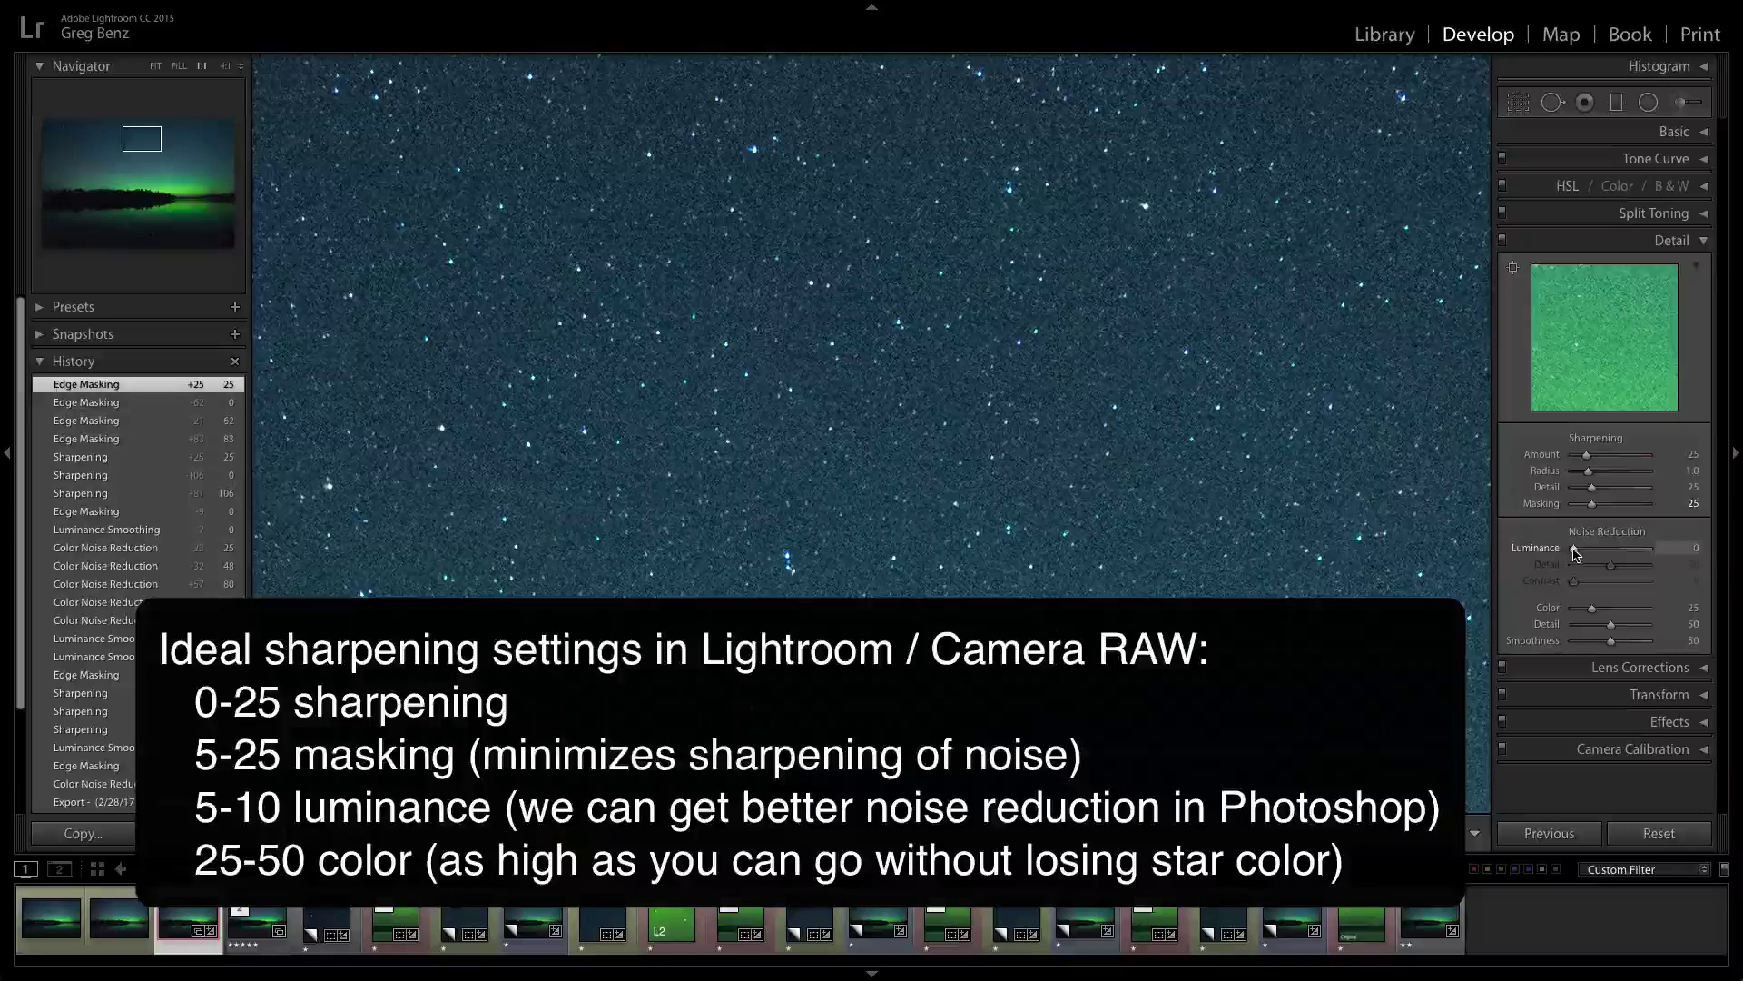
Step: Raise Luminance noise reduction to 85, inspect stars at 4:1, then lower it through 62 to 10
{"action": "left_click_drag", "start_coordinate": [1574, 551], "coordinate": [1637, 545]}
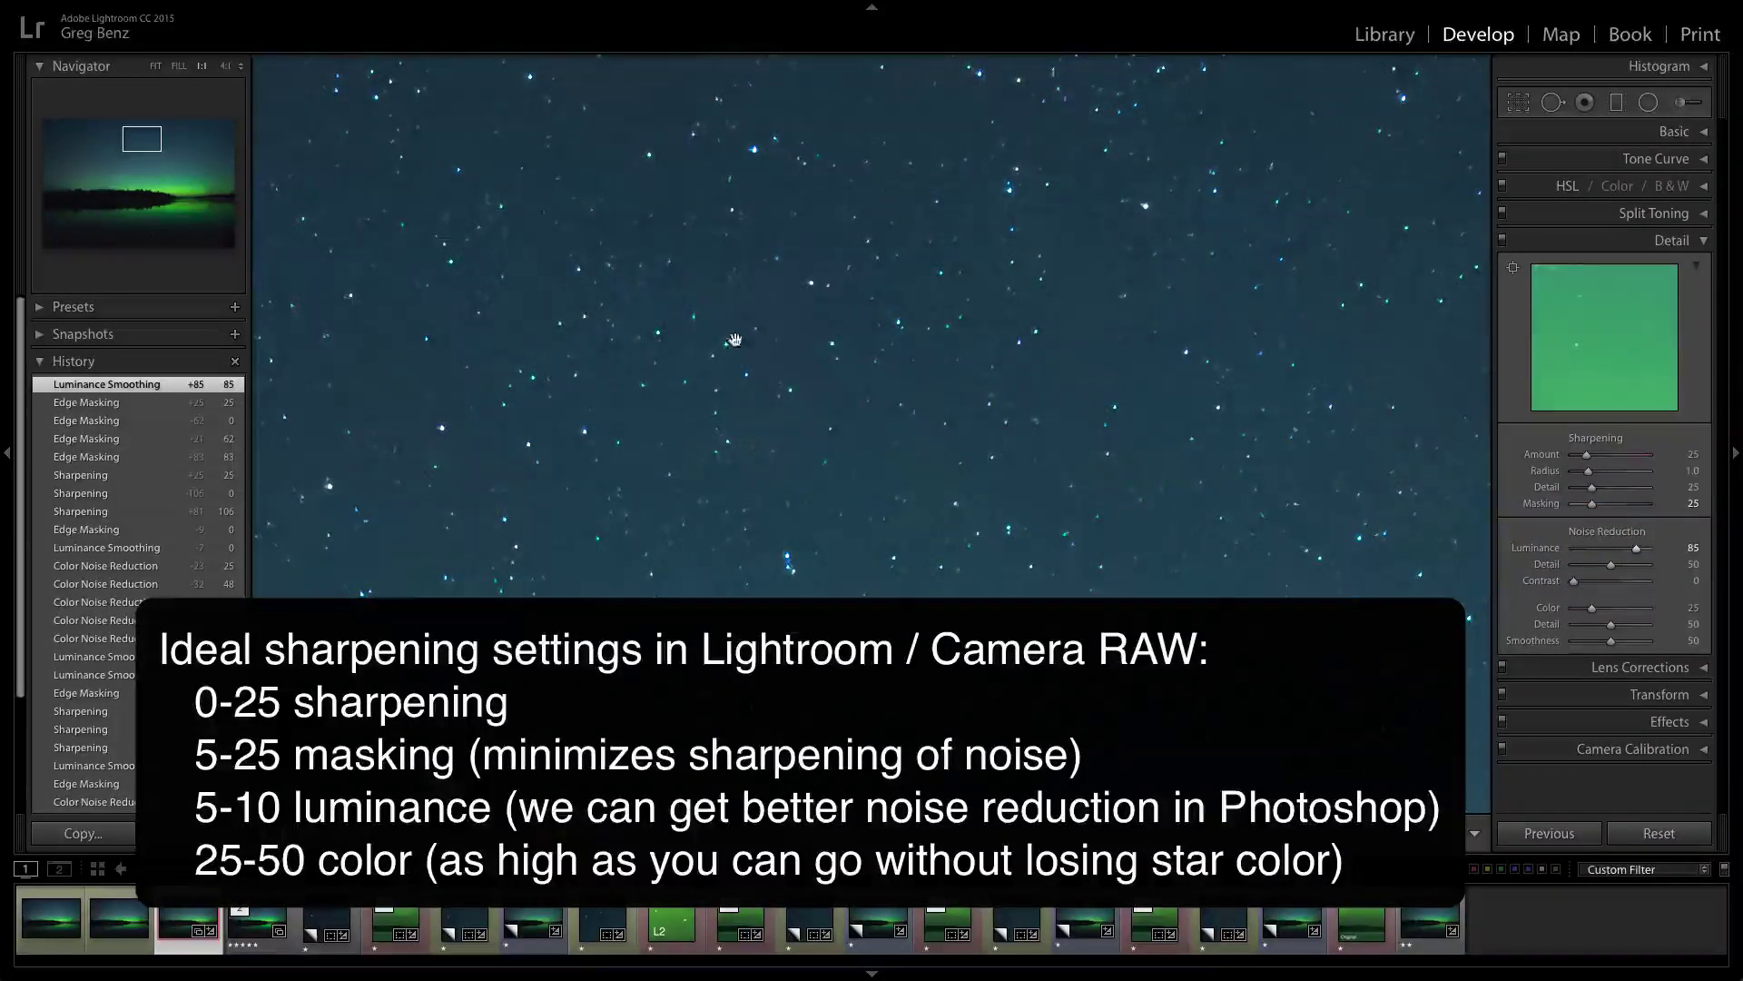
{"action": "left_click", "coordinate": [747, 408]}
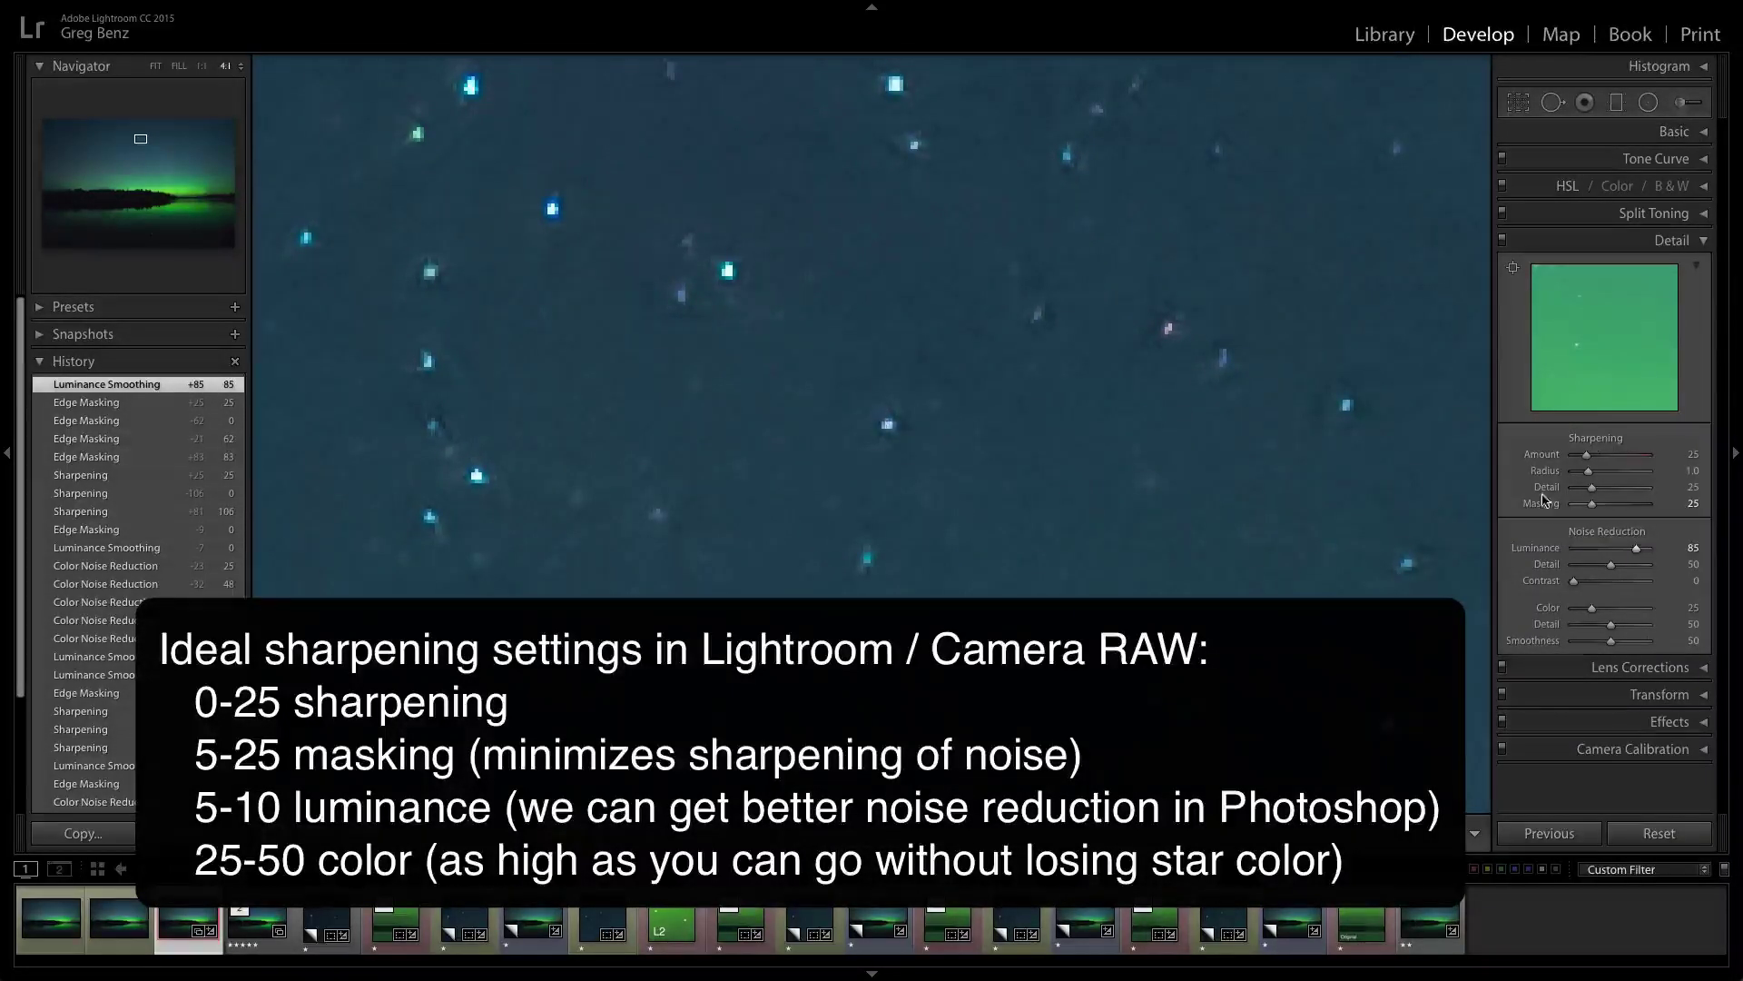
{"action": "left_click_drag", "start_coordinate": [1636, 549], "coordinate": [1616, 551]}
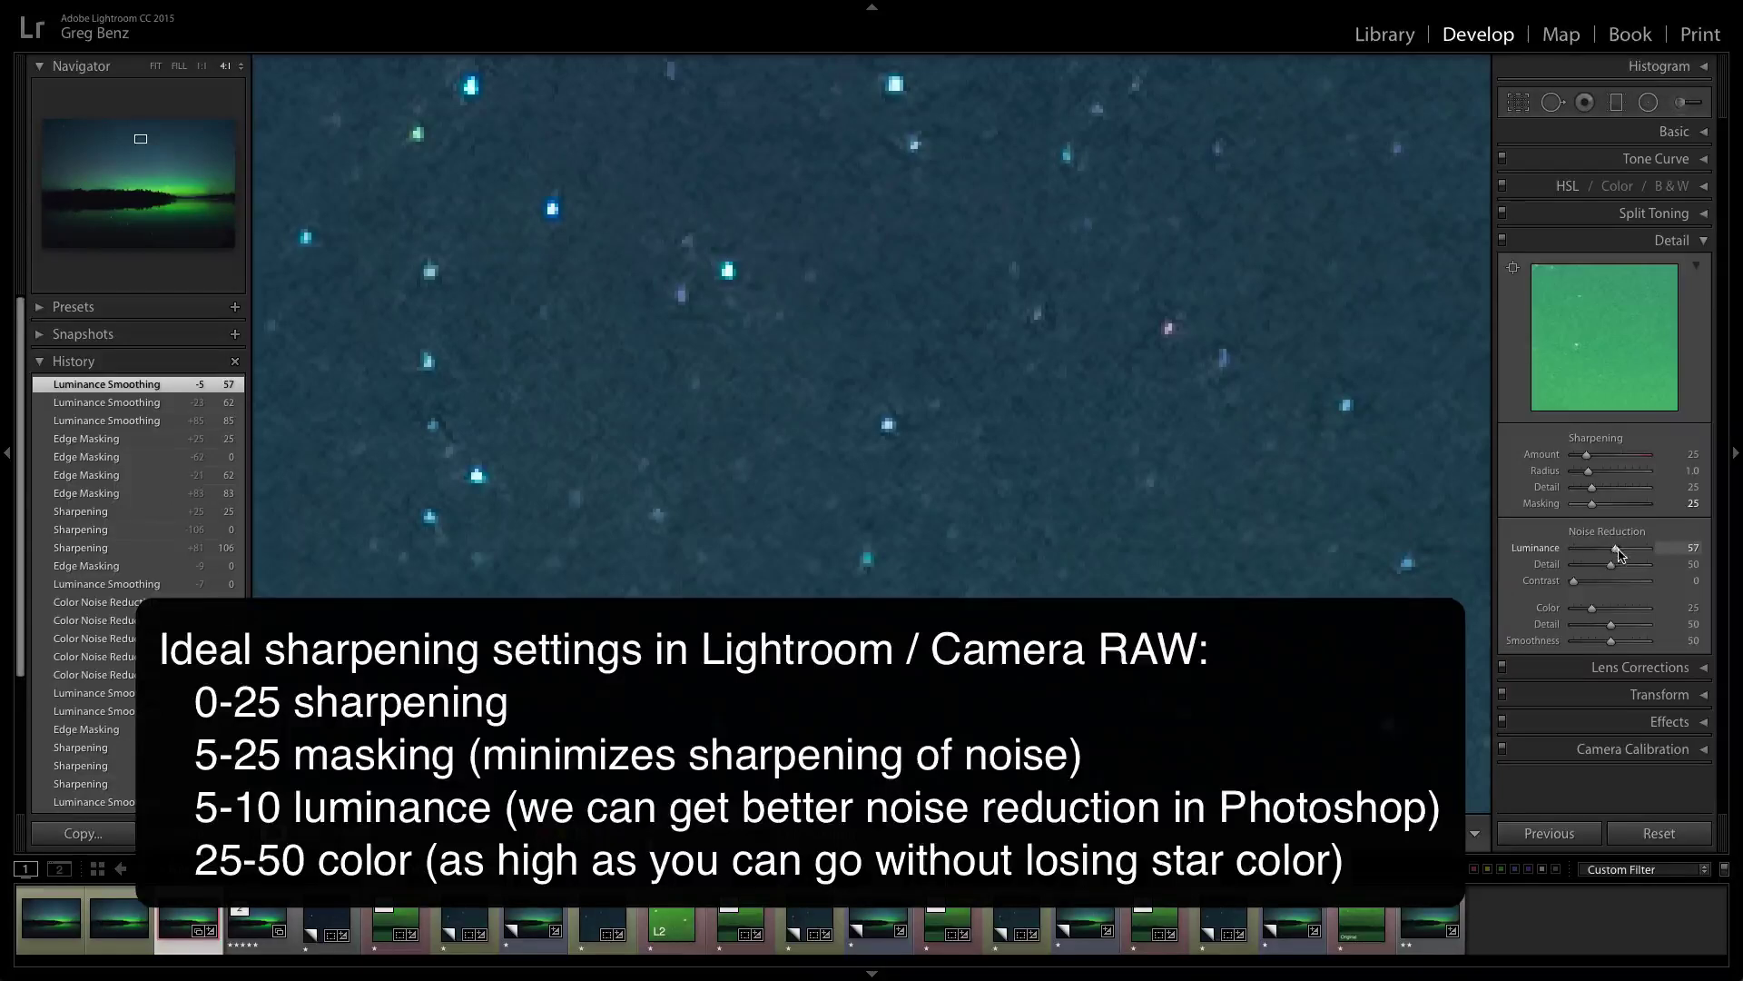
{"action": "left_click_drag", "start_coordinate": [1619, 555], "coordinate": [1582, 556]}
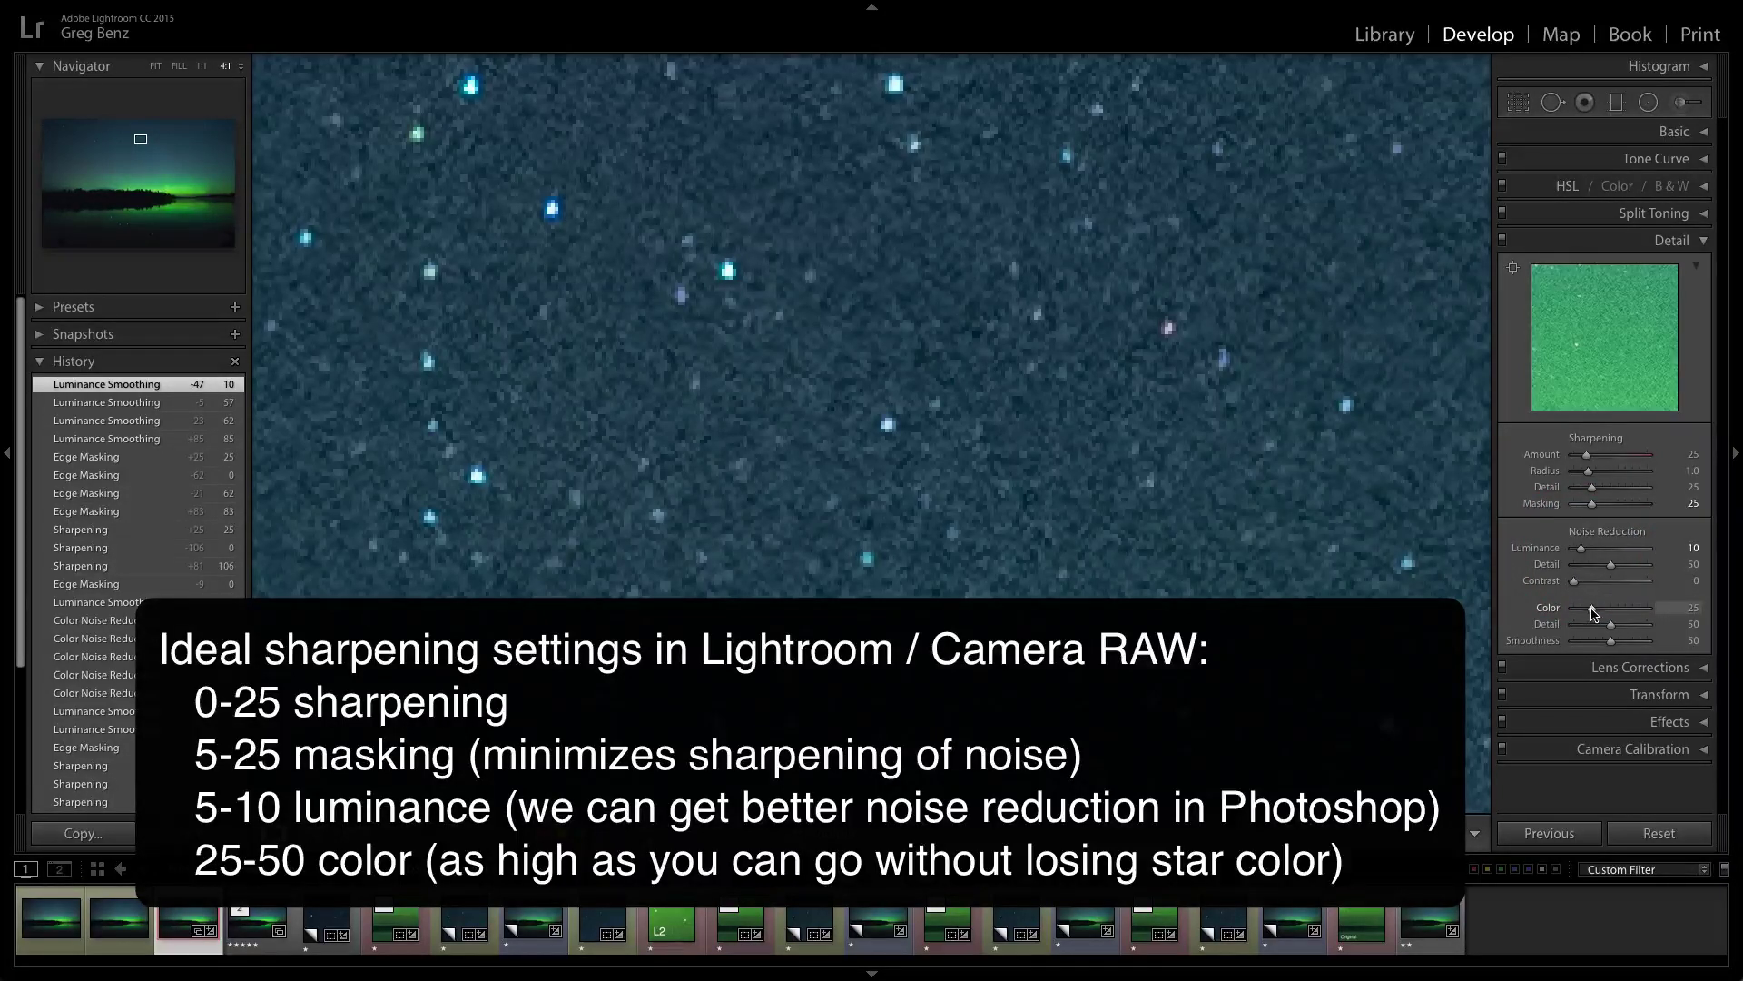
Step: Compare Color noise reduction at 0, 27, 83 and 100, then settle it at 43
{"action": "left_click_drag", "start_coordinate": [1592, 610], "coordinate": [1573, 609]}
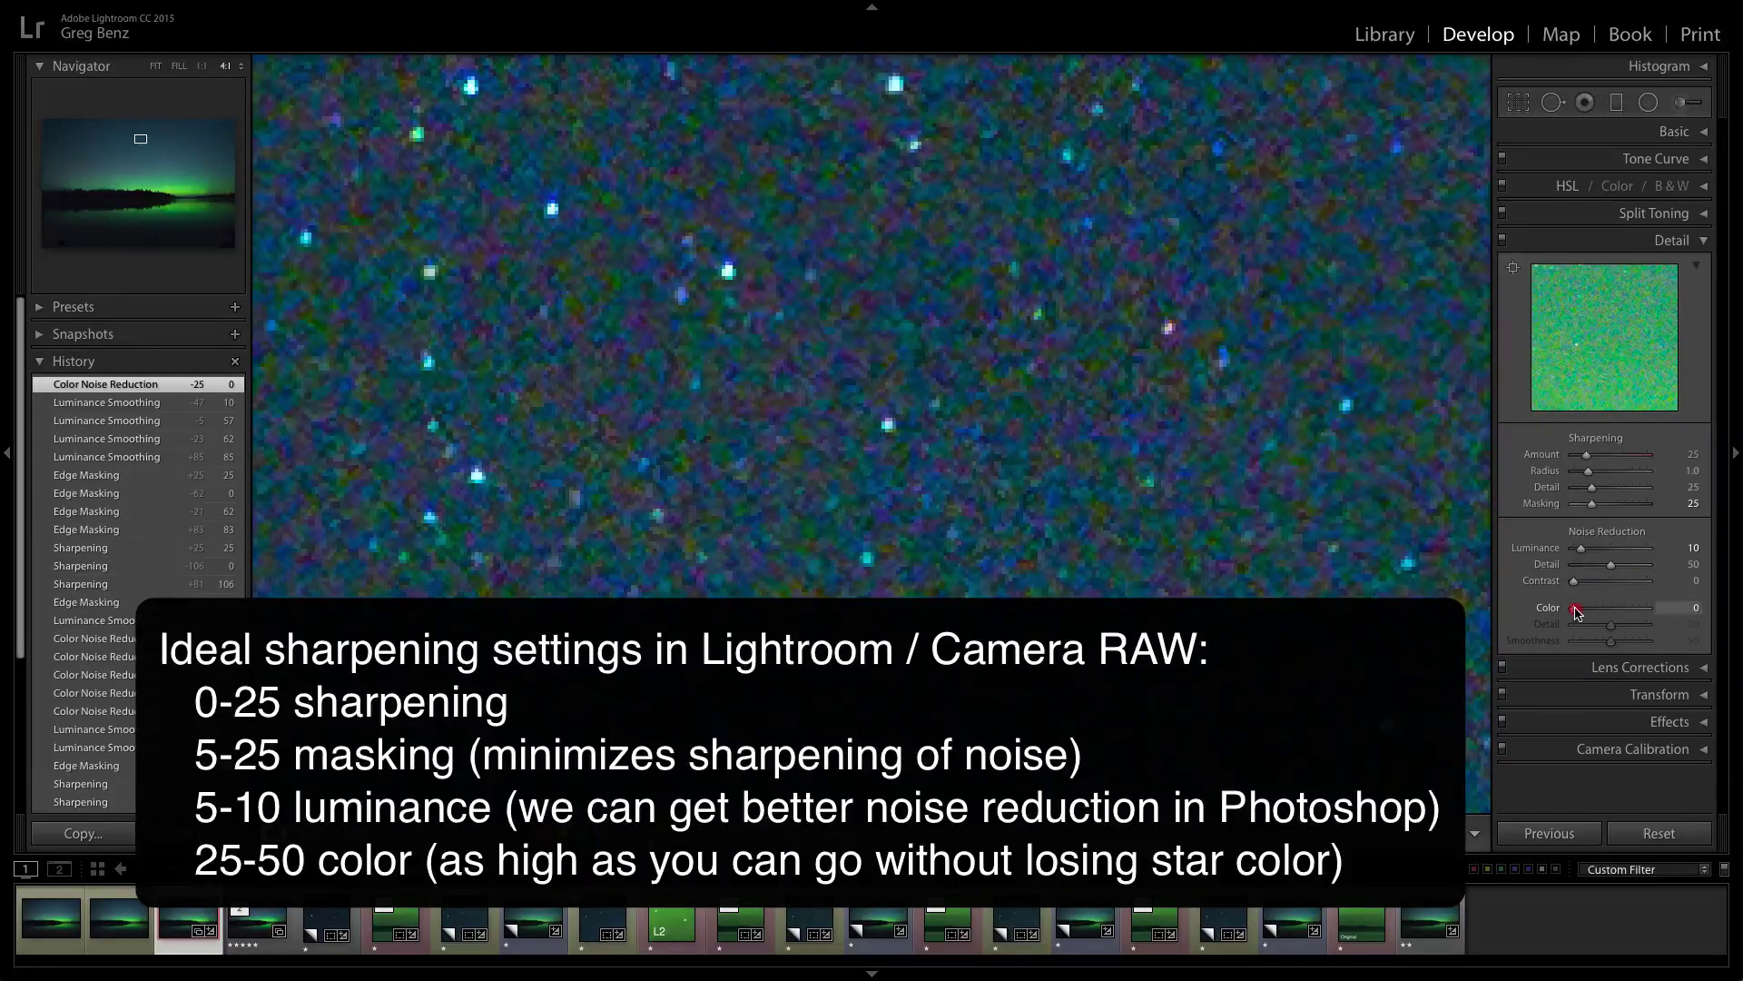
{"action": "left_click_drag", "start_coordinate": [1576, 613], "coordinate": [1598, 614]}
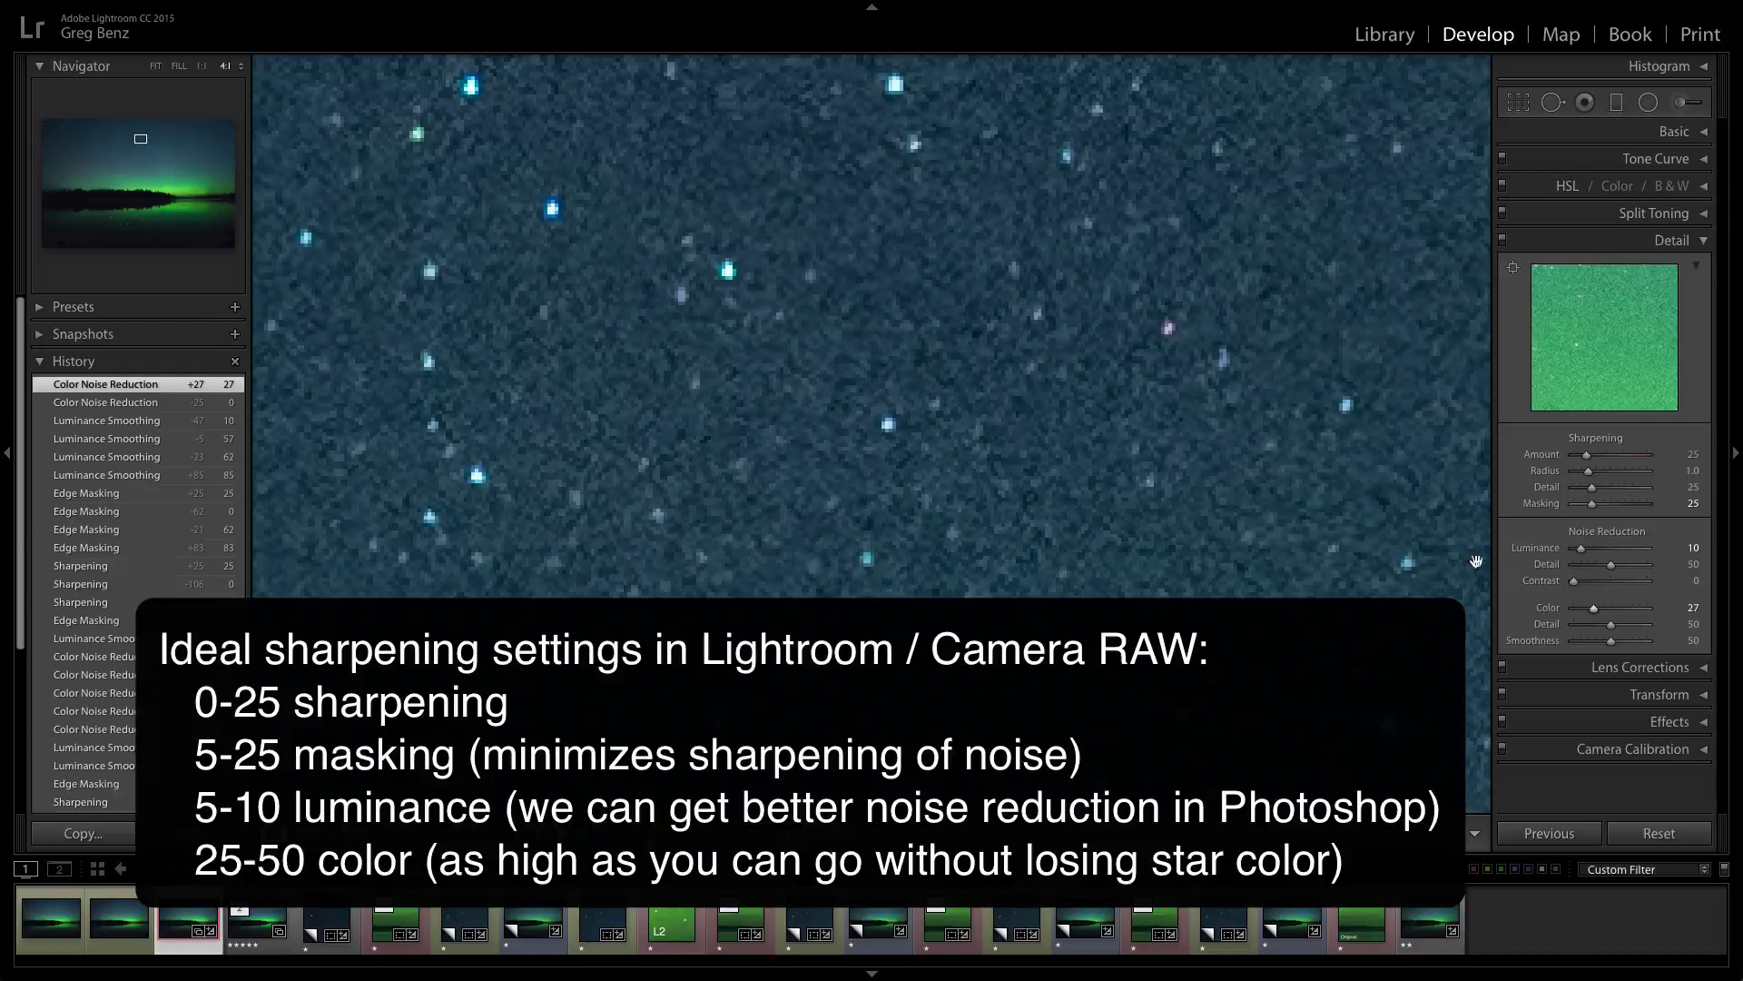
{"action": "left_click", "coordinate": [1635, 609]}
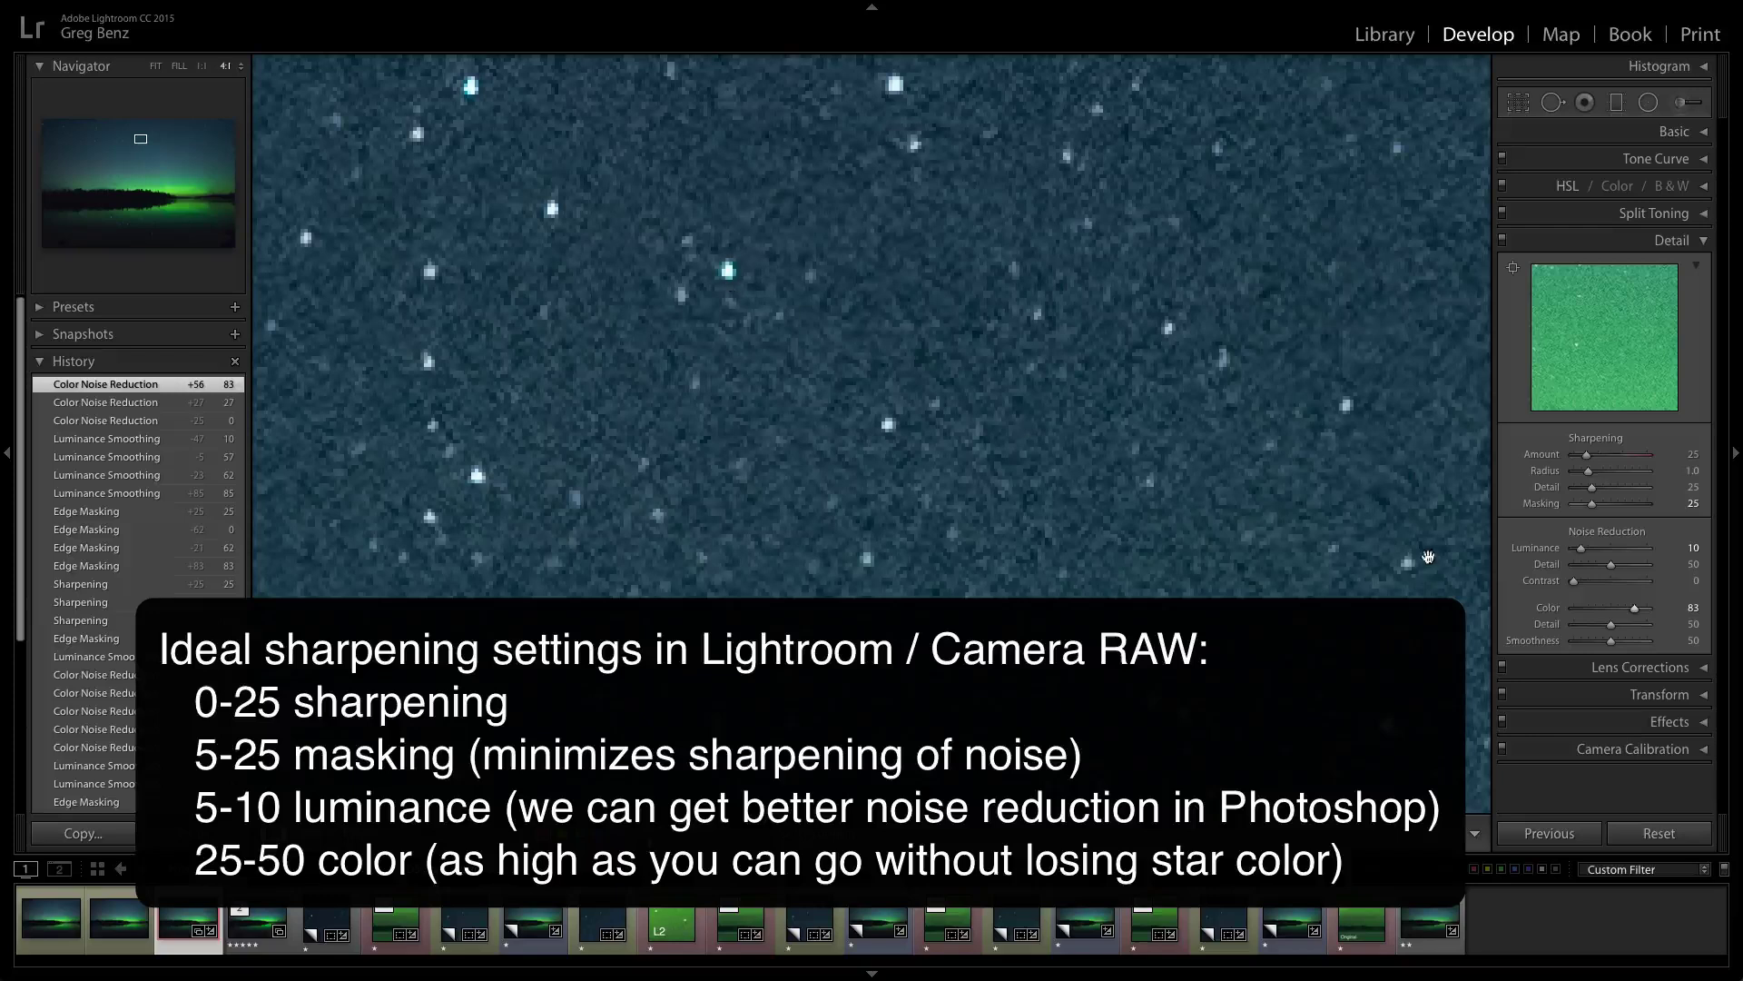
{"action": "left_click", "coordinate": [1649, 607]}
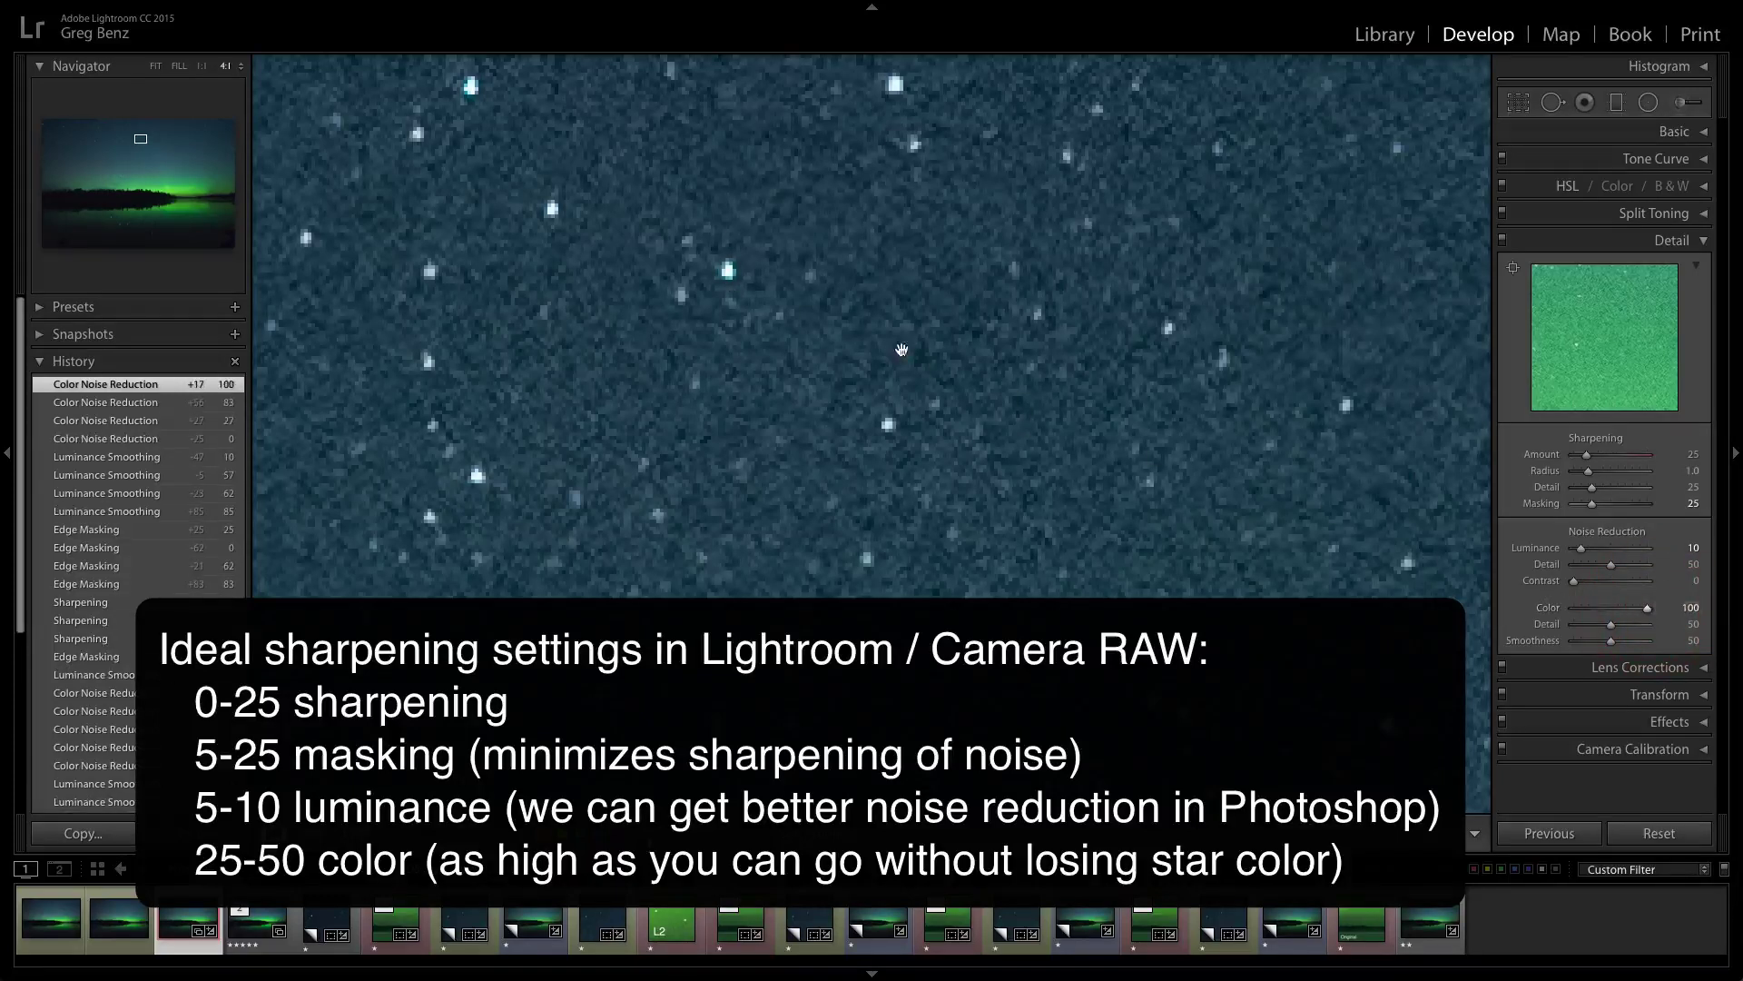
{"action": "left_click", "coordinate": [1607, 608]}
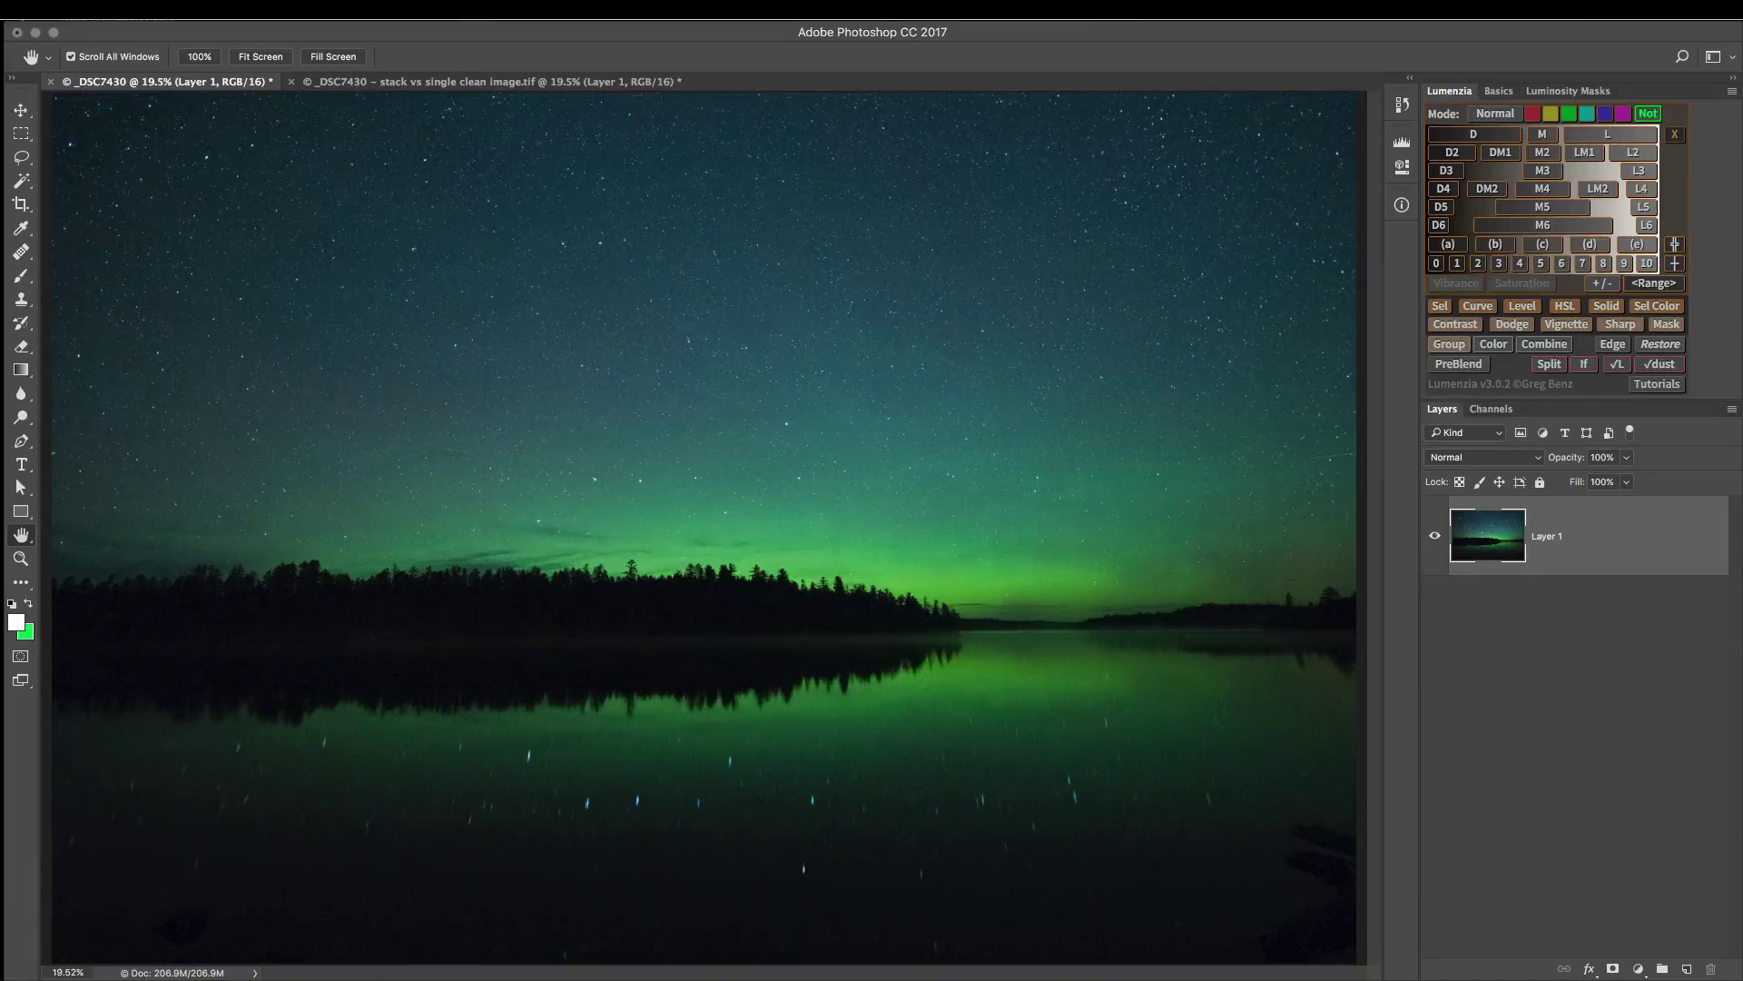
Step: Launch Dfine 2 from the Filter menu's Nik Collection submenu on the aurora image
{"action": "left_click", "coordinate": [444, 9]}
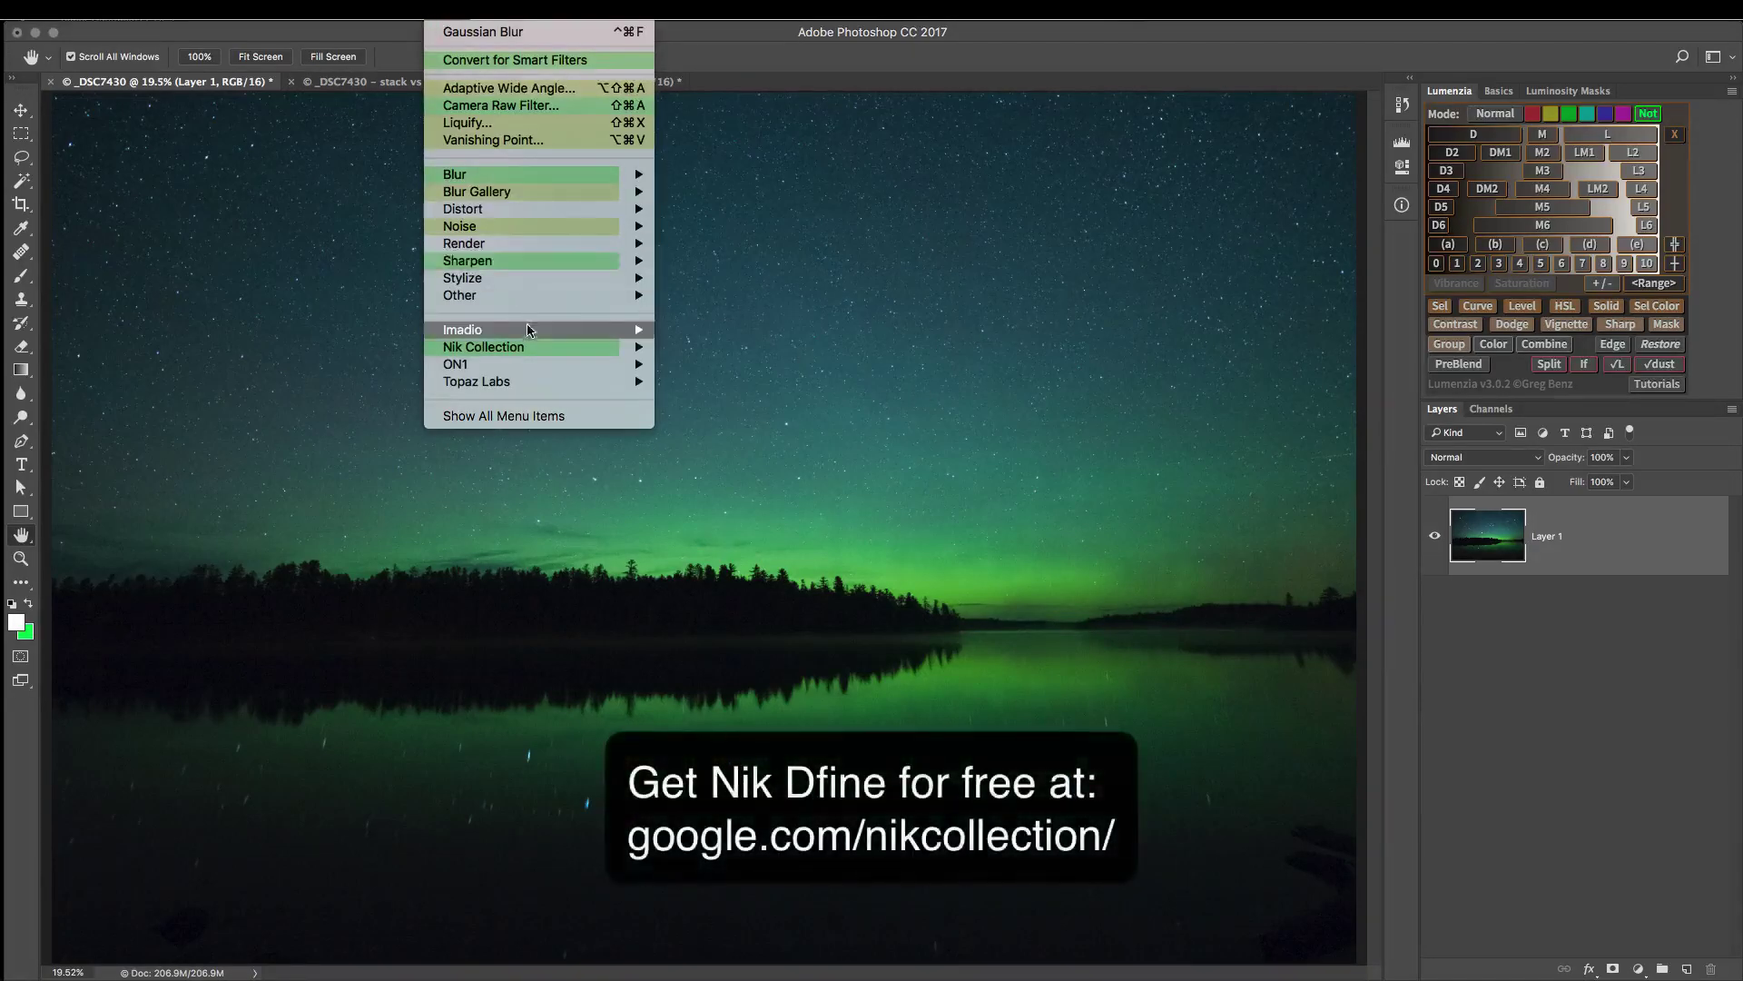
{"action": "mouse_move", "coordinate": [529, 347]}
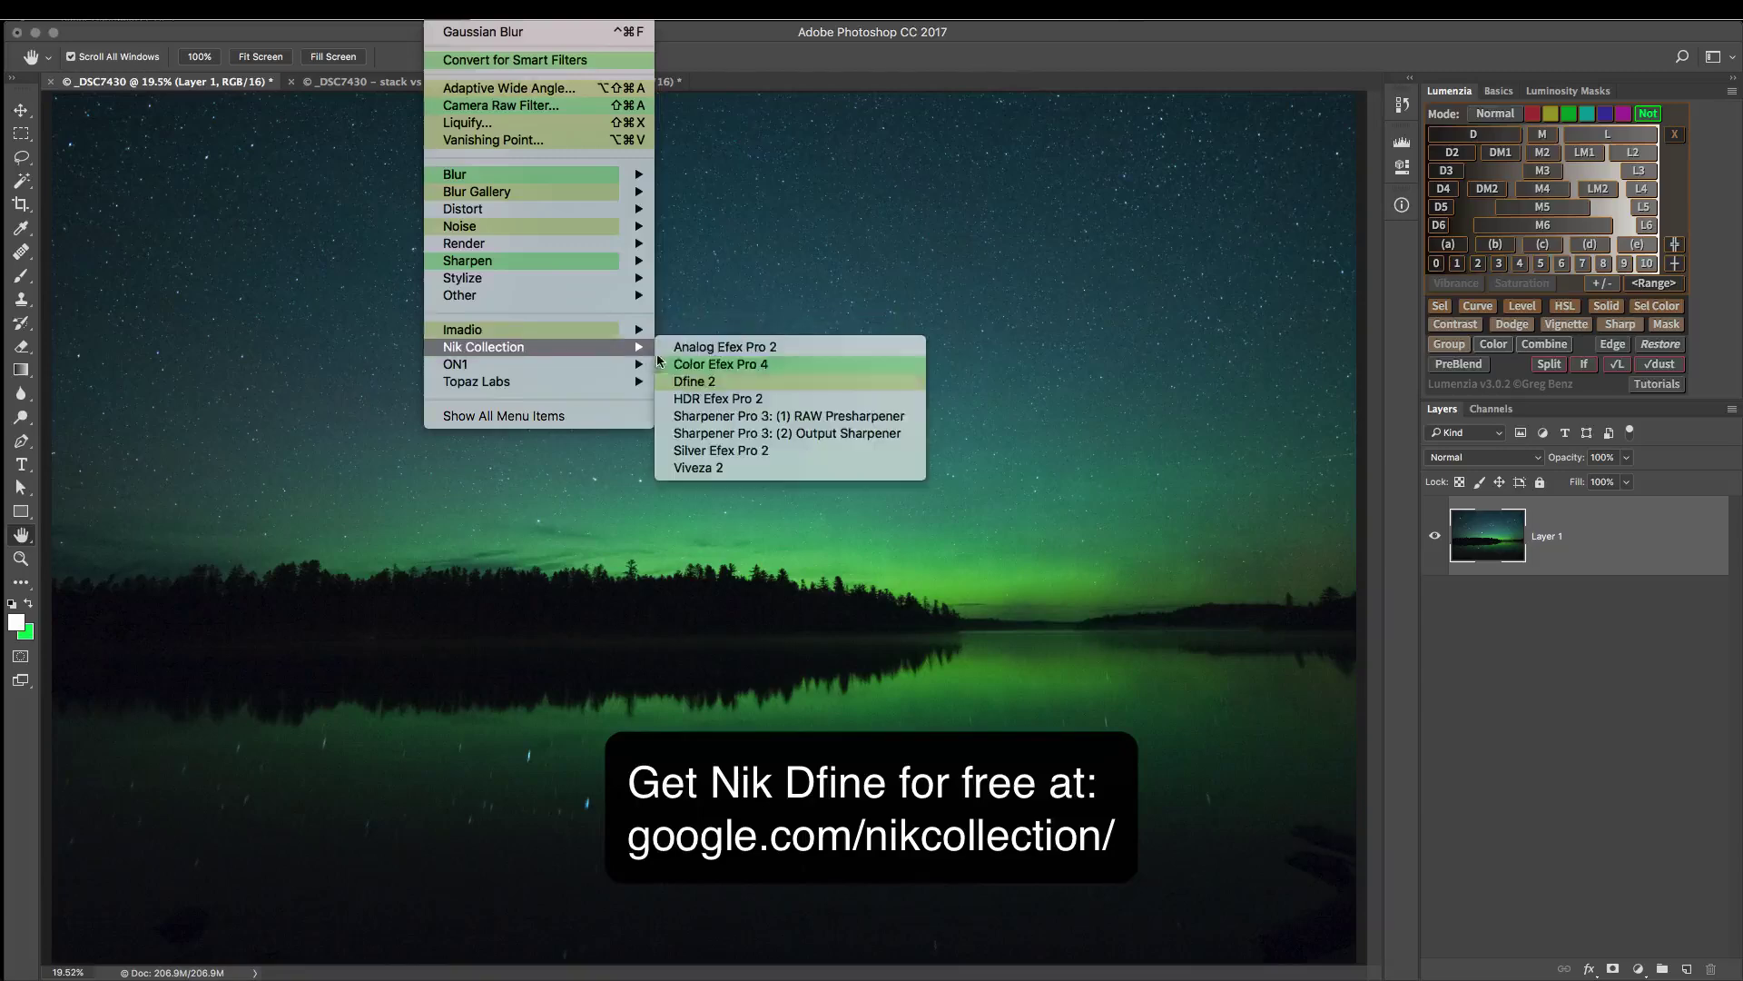
{"action": "left_click", "coordinate": [709, 382]}
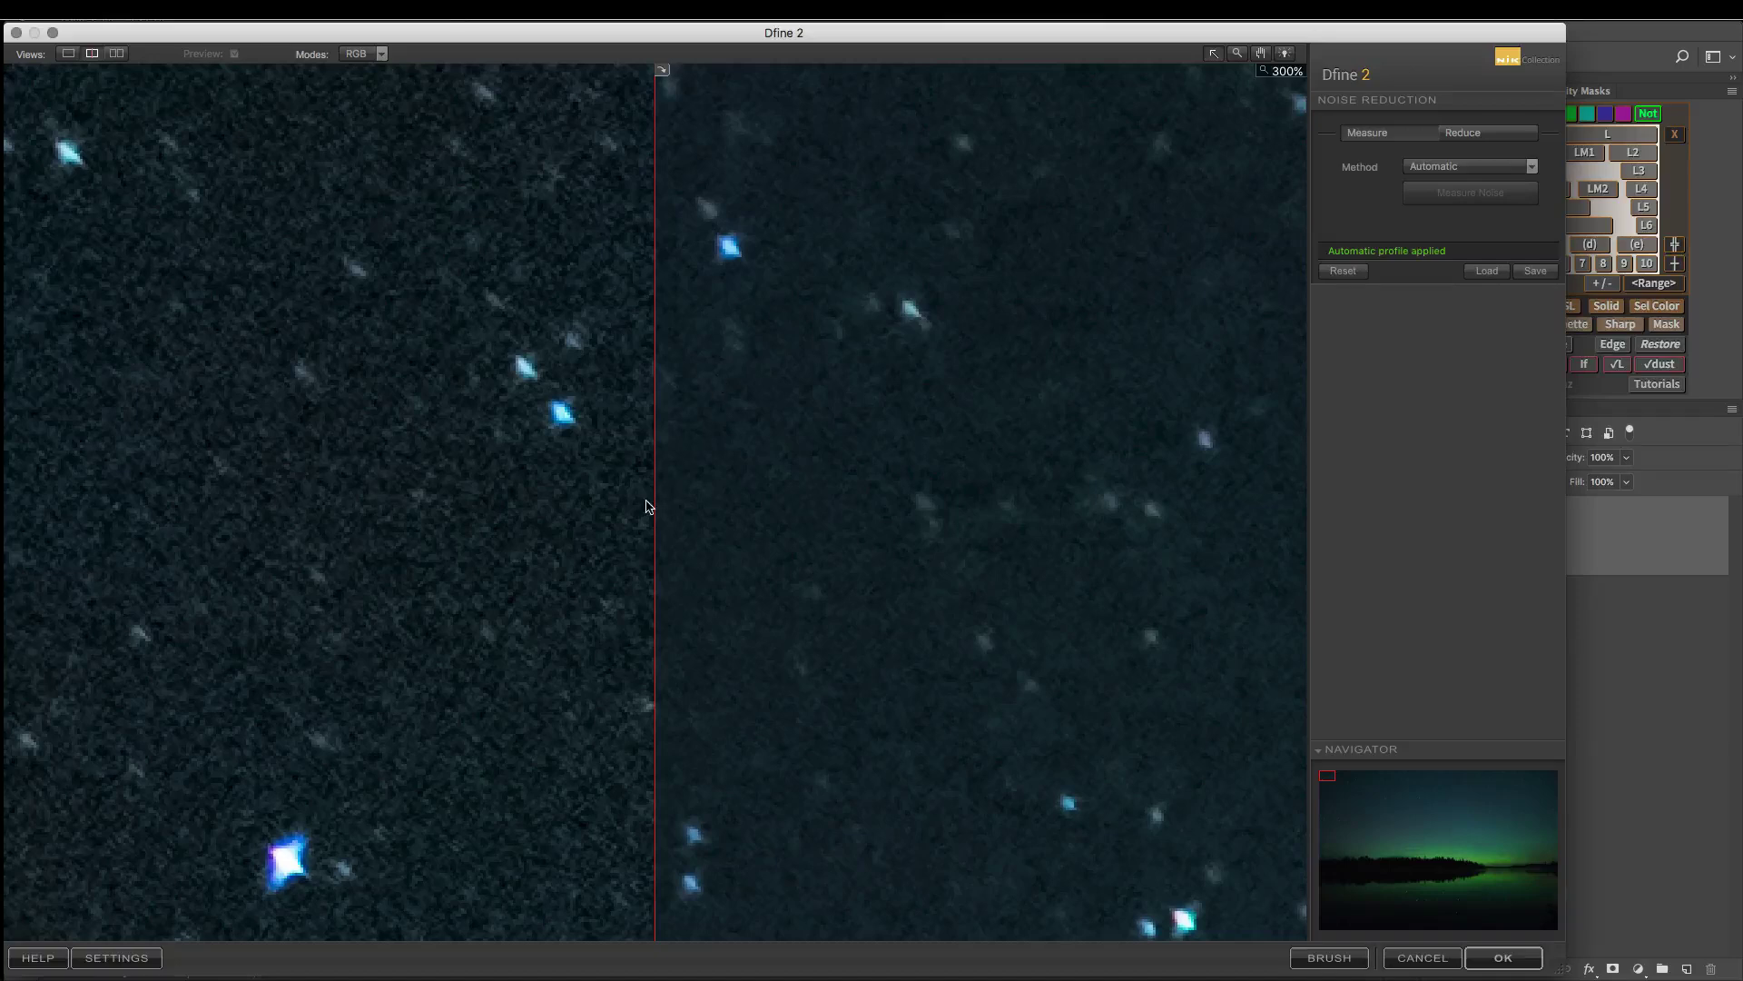
{"action": "left_click_drag", "start_coordinate": [653, 503], "coordinate": [817, 417]}
{"action": "left_click_drag", "start_coordinate": [1039, 413], "coordinate": [641, 324]}
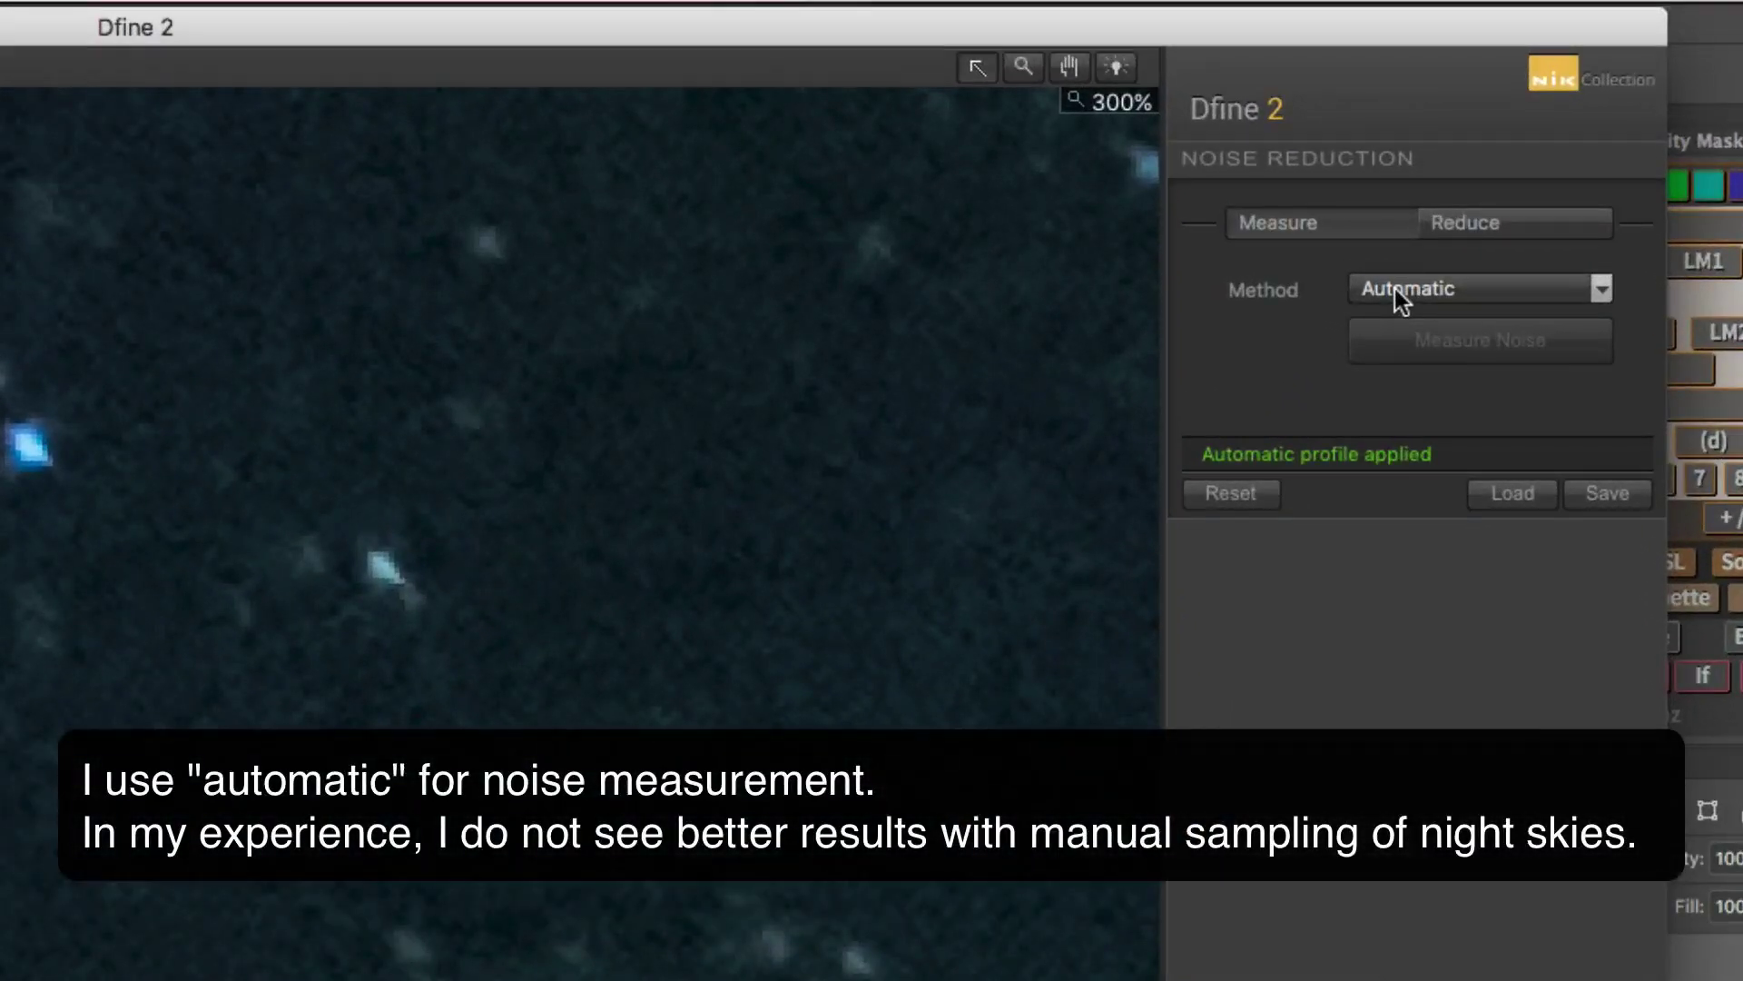
{"action": "left_click", "coordinate": [1395, 289]}
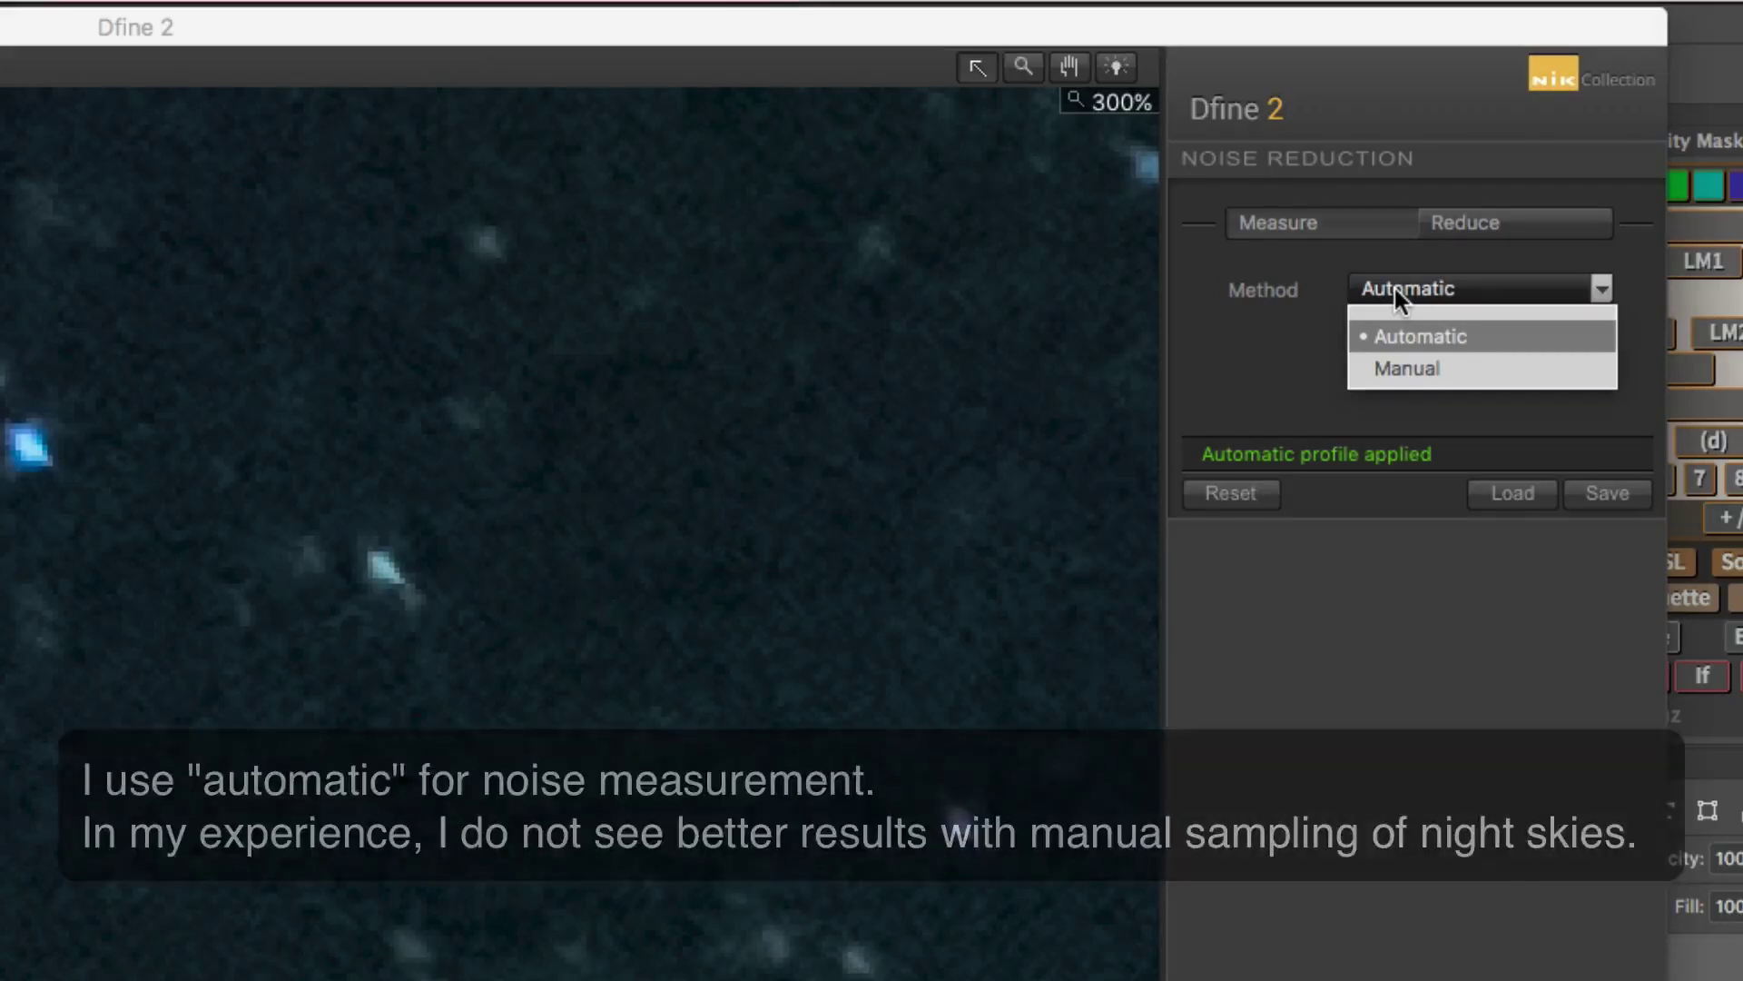
{"action": "left_click", "coordinate": [1395, 289]}
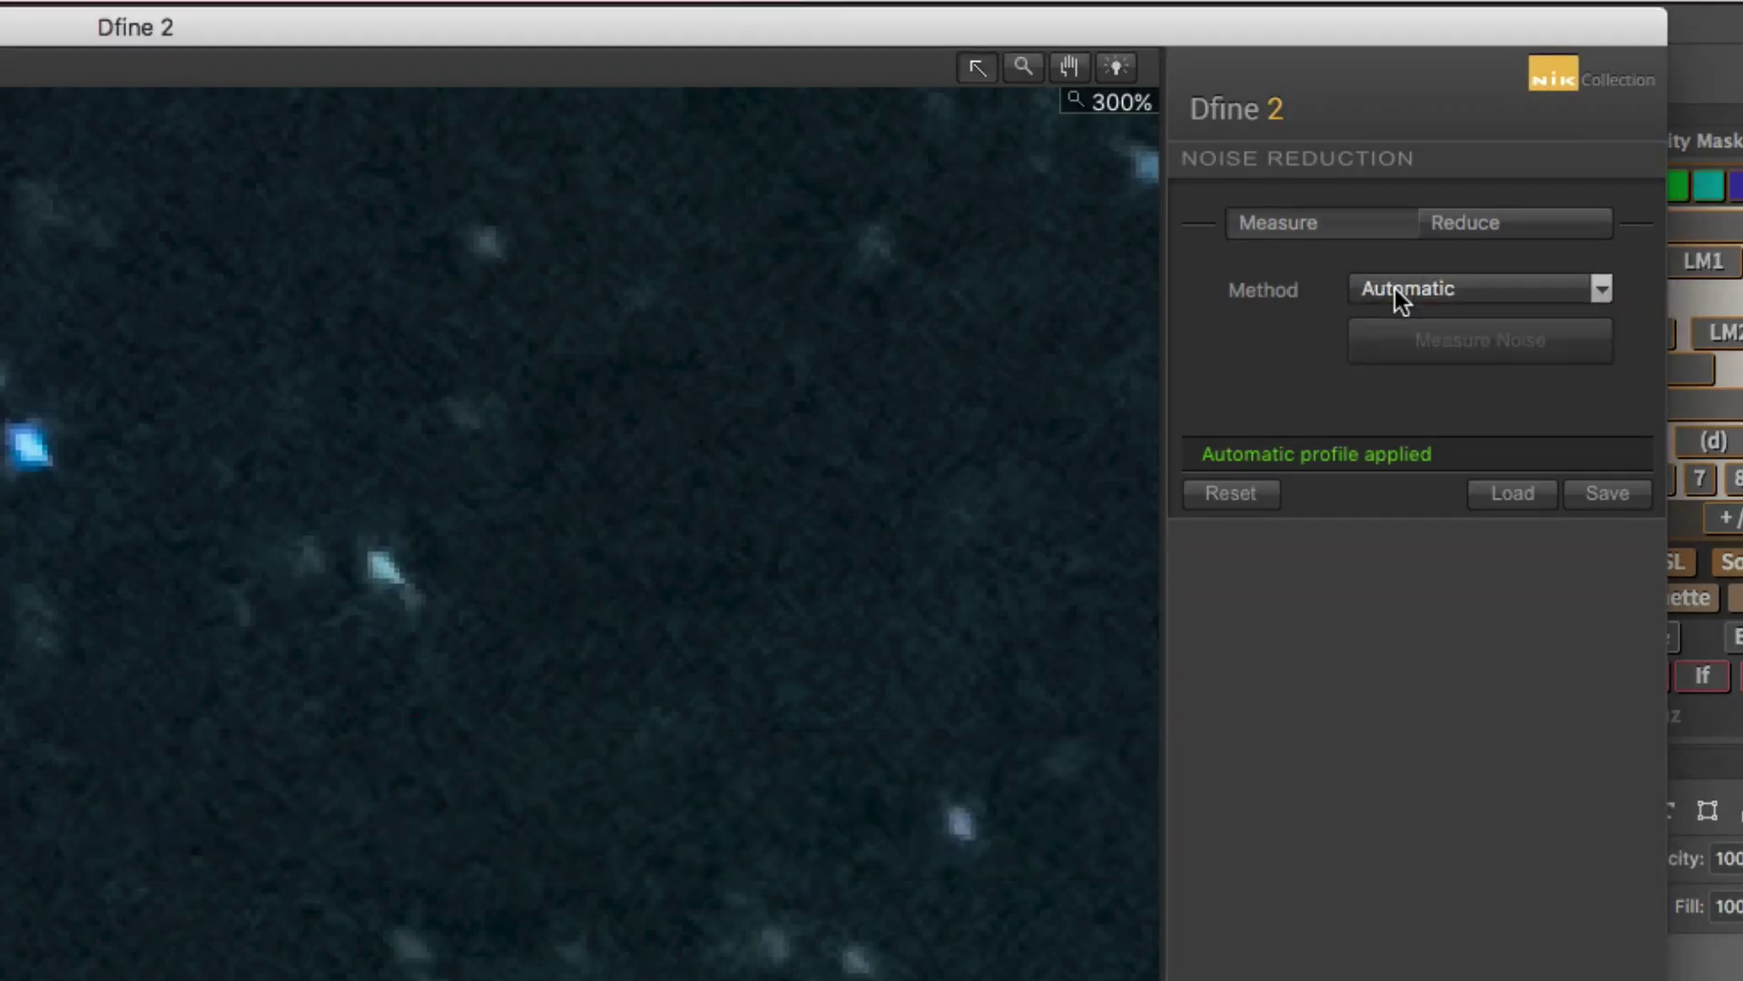
Step: In the noise reduction settings, try Contrast Noise at 153%, settle near 125%, and apply Dfine 2
{"action": "left_click", "coordinate": [1483, 222]}
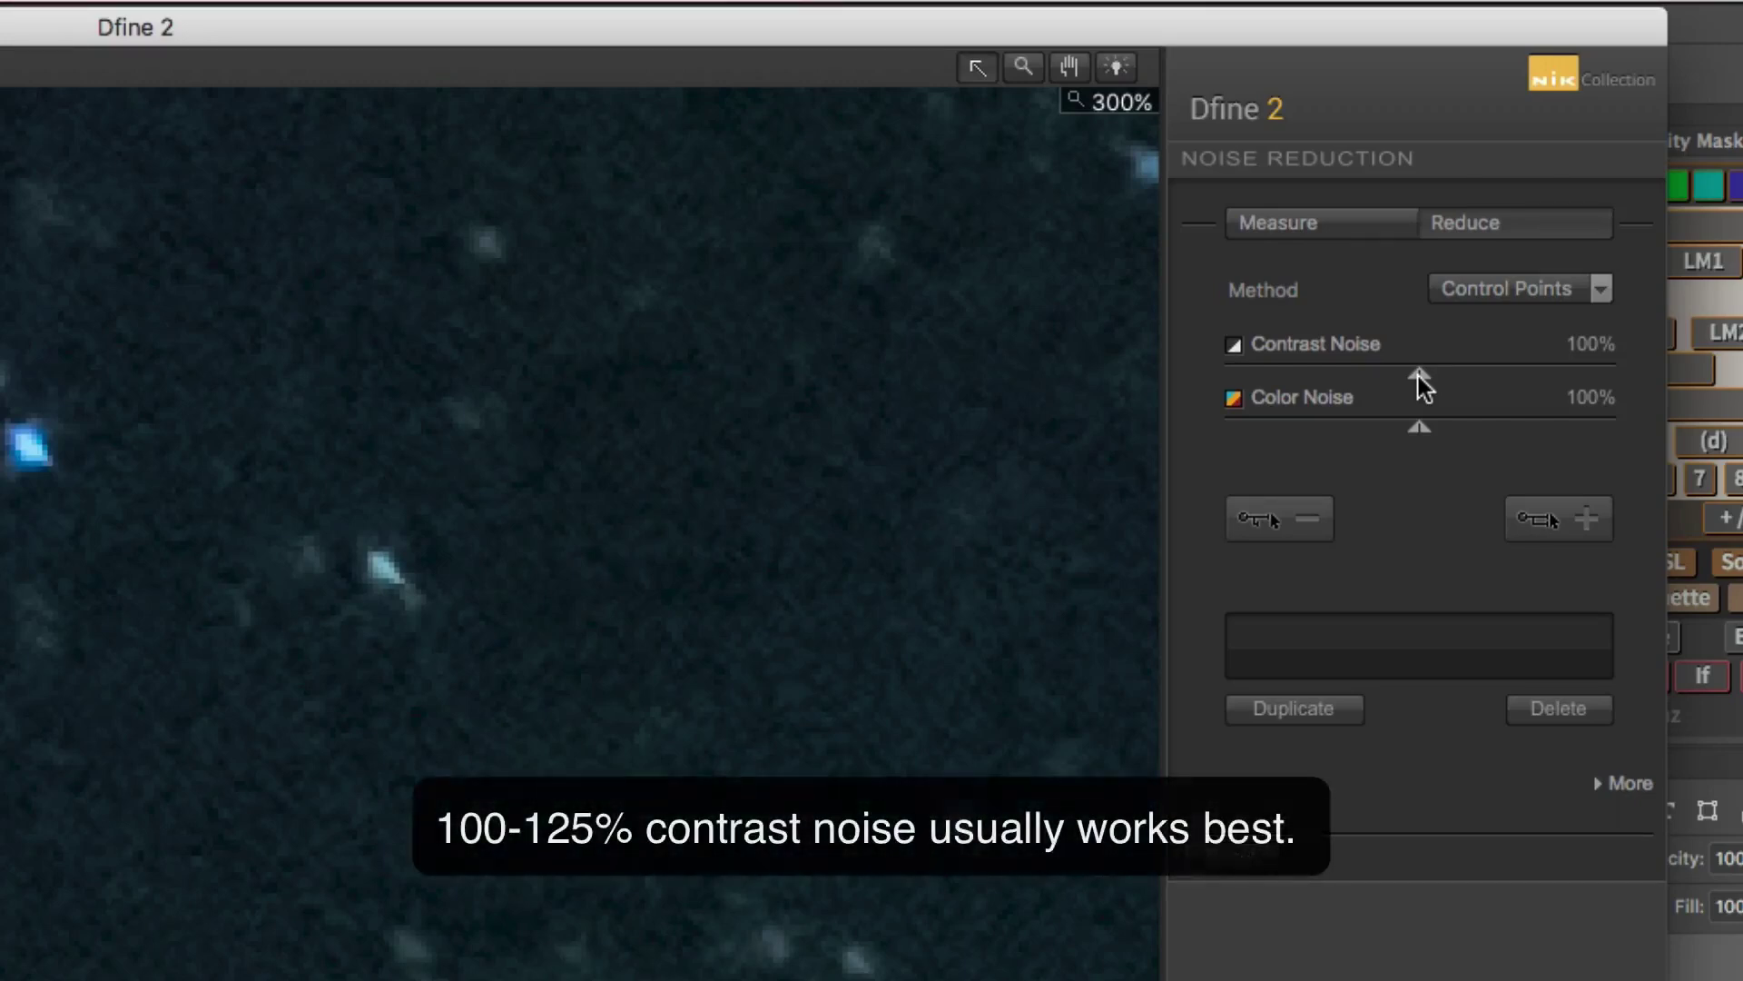
{"action": "left_click_drag", "start_coordinate": [1418, 376], "coordinate": [1533, 365]}
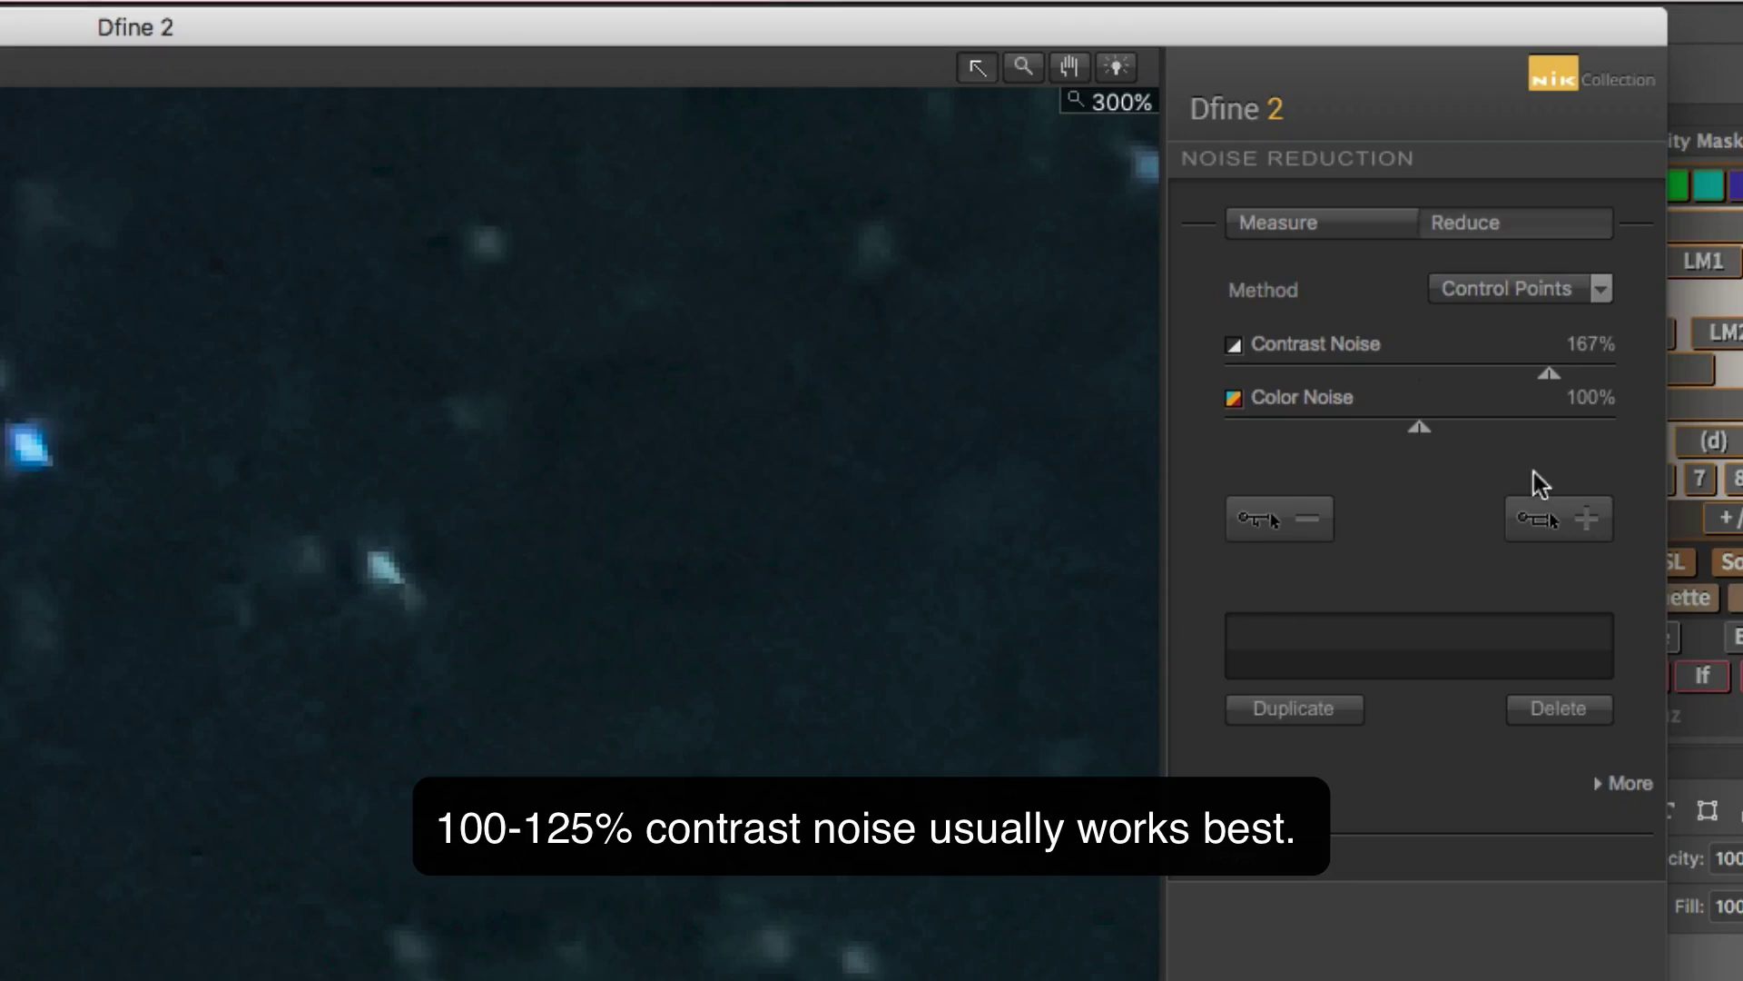
{"action": "left_click_drag", "start_coordinate": [1553, 374], "coordinate": [1468, 364]}
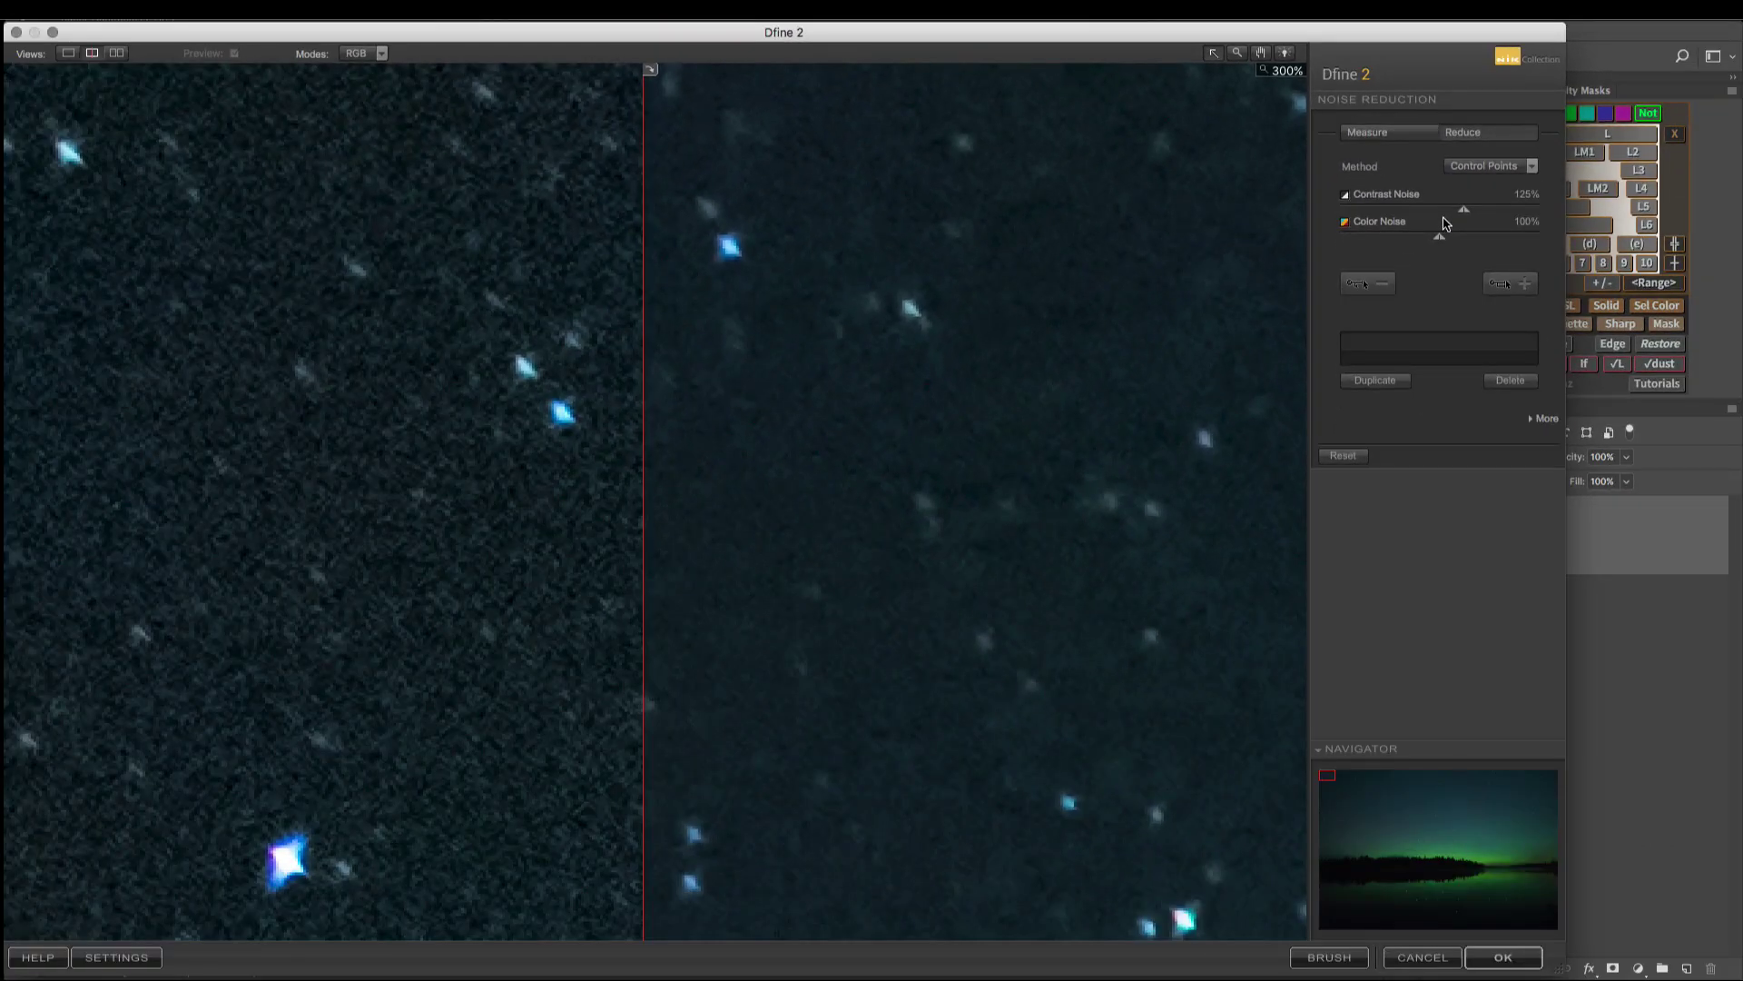
{"action": "left_click", "coordinate": [1498, 957]}
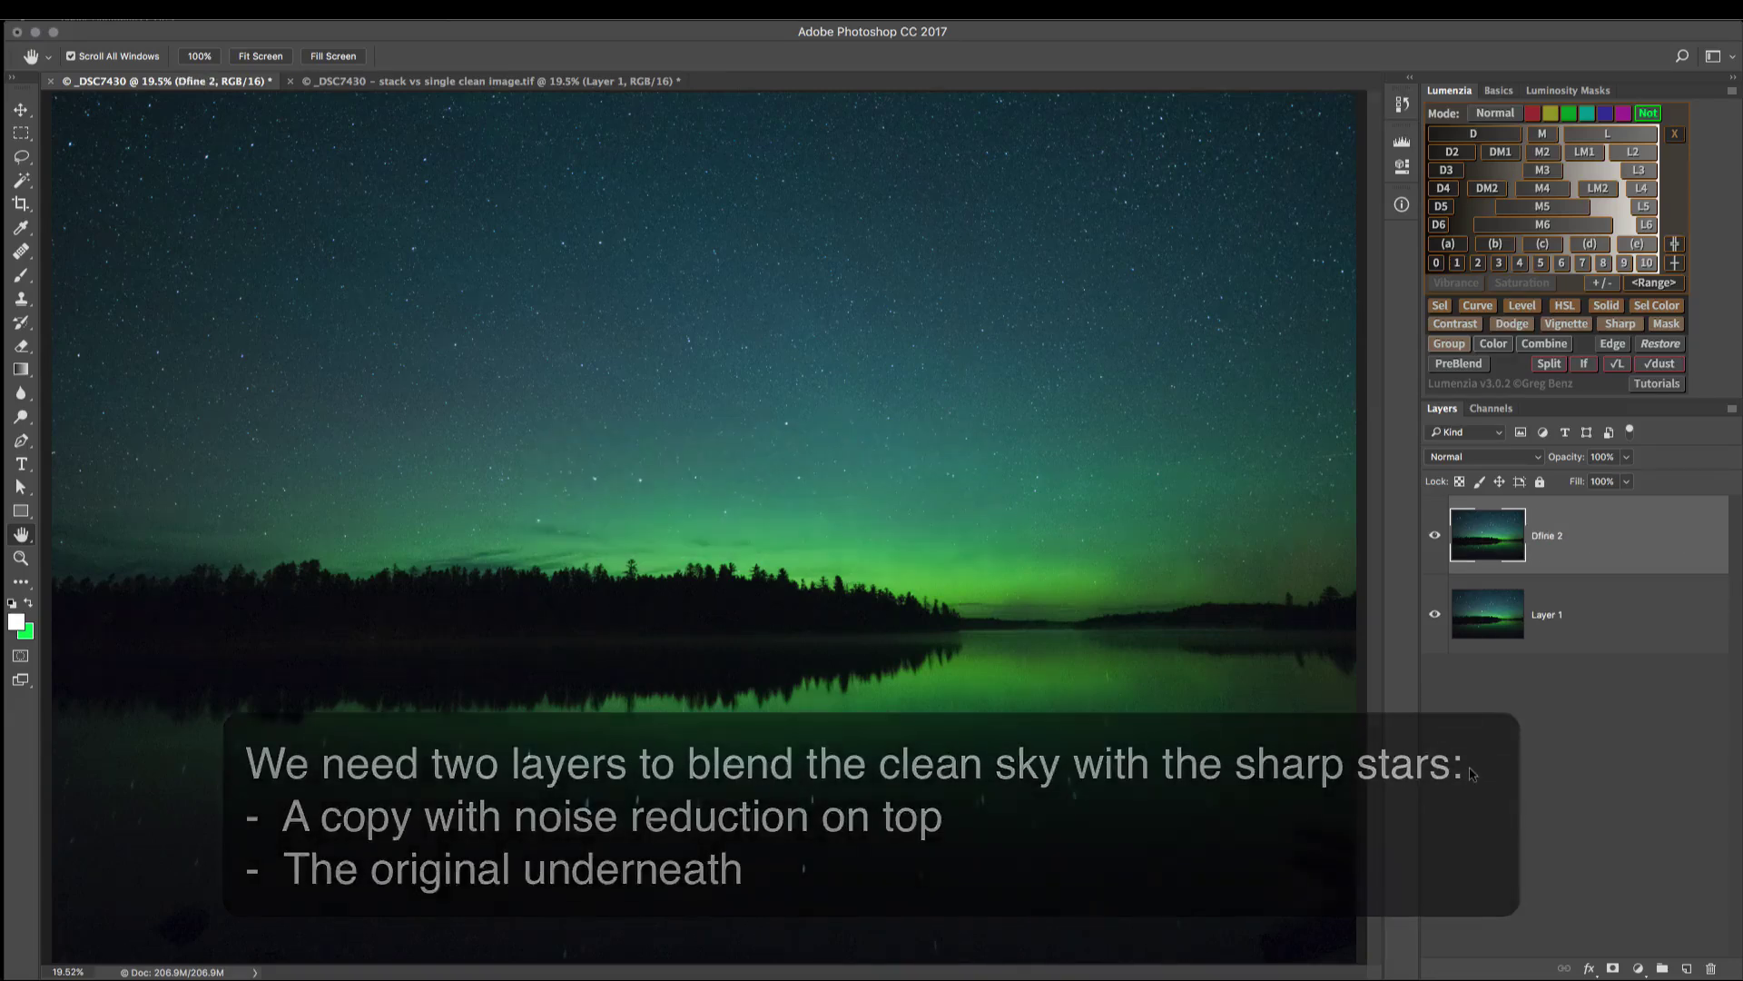
{"action": "key", "text": "super+equal"}
{"action": "key", "text": "super+equal"}
{"action": "key", "text": "super+equal"}
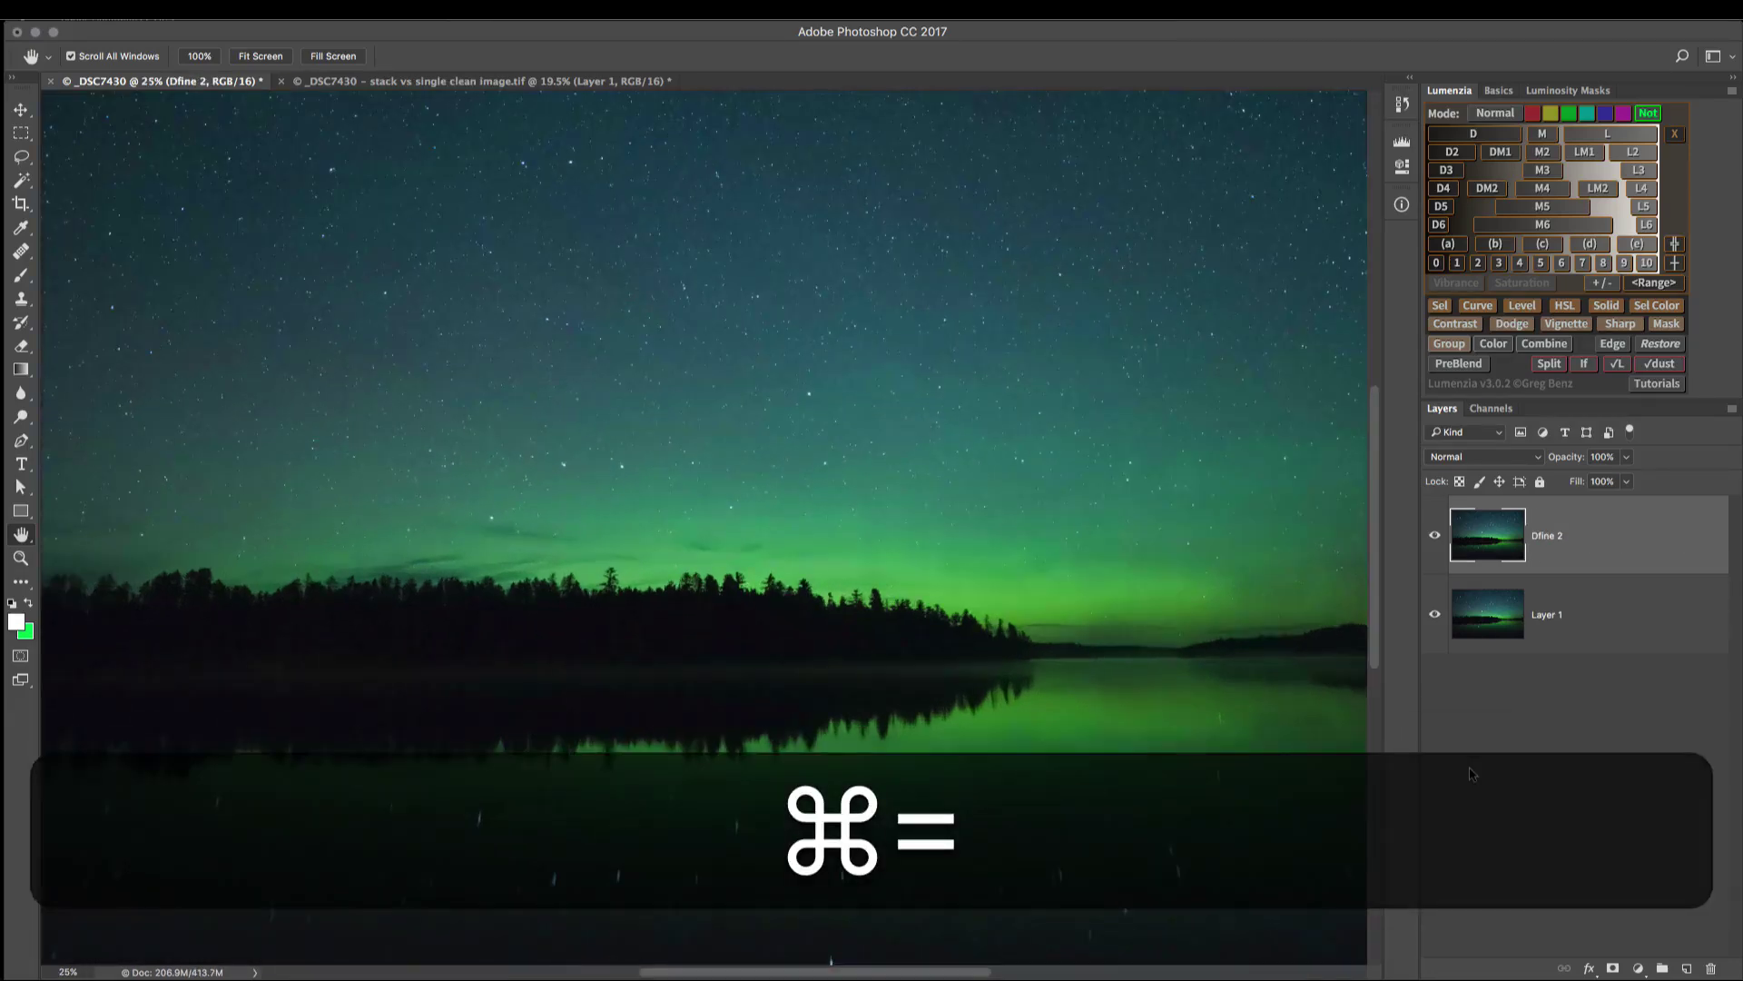
{"action": "key", "text": "super+equal"}
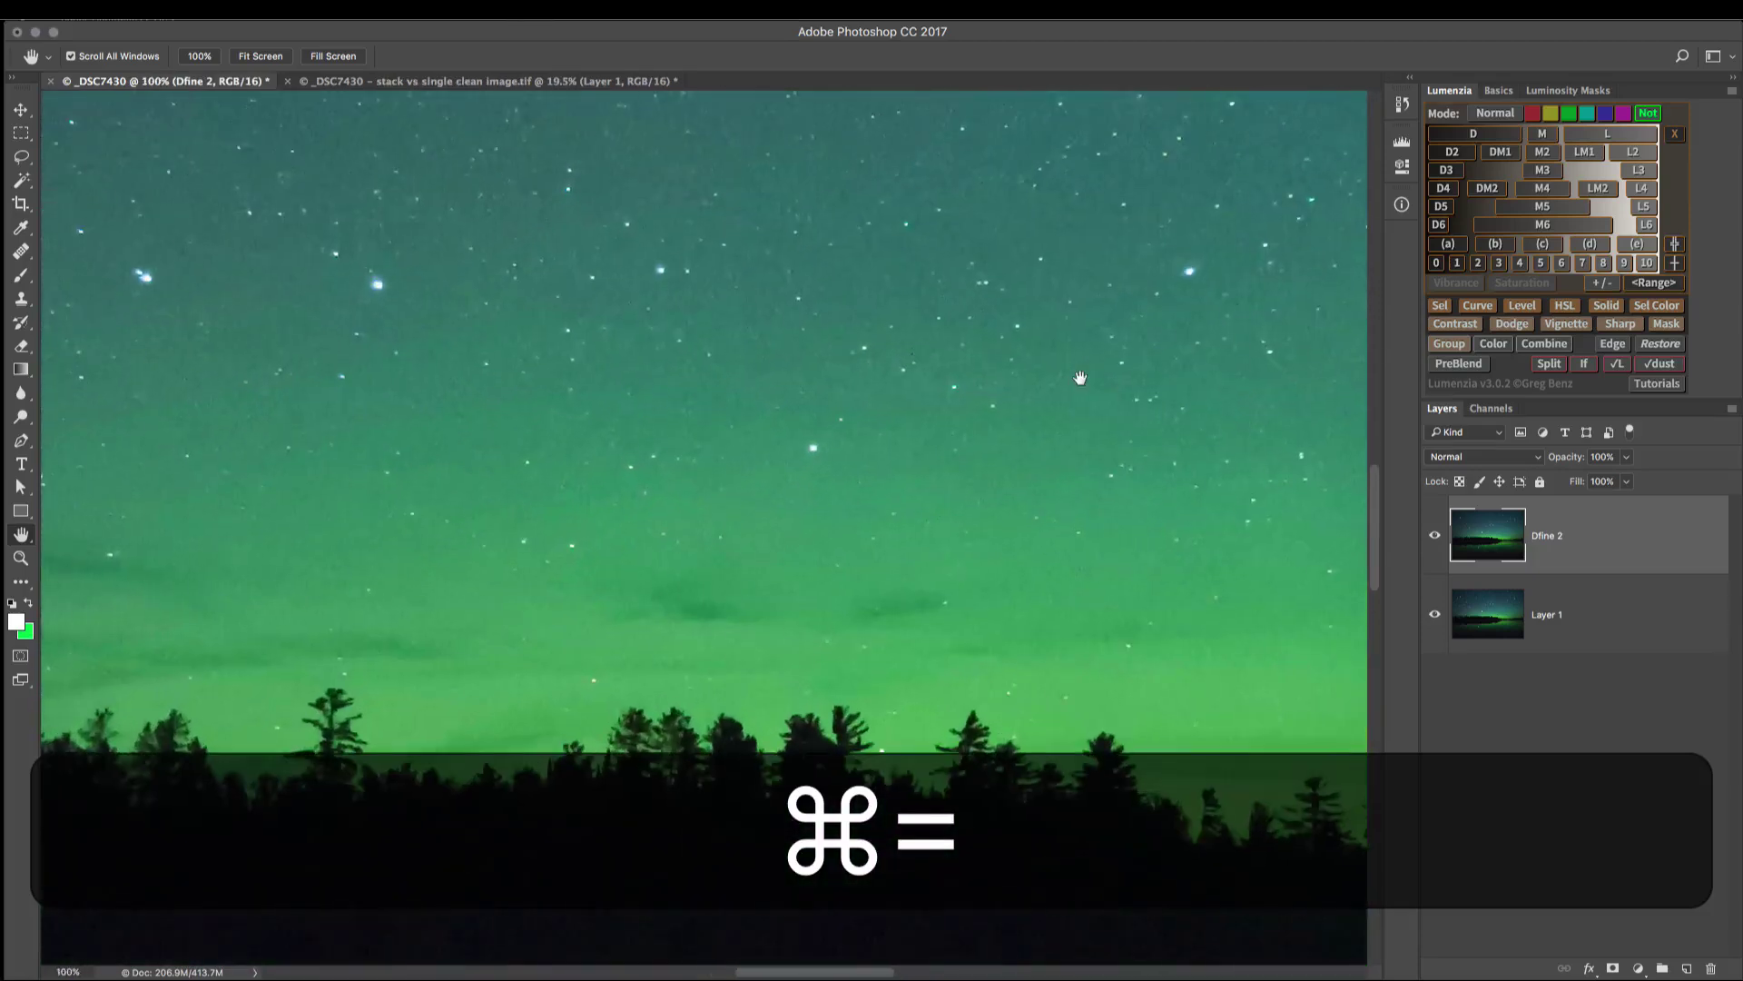
{"action": "scroll", "coordinate": [983, 288], "scroll_direction": "up", "scroll_amount": 5}
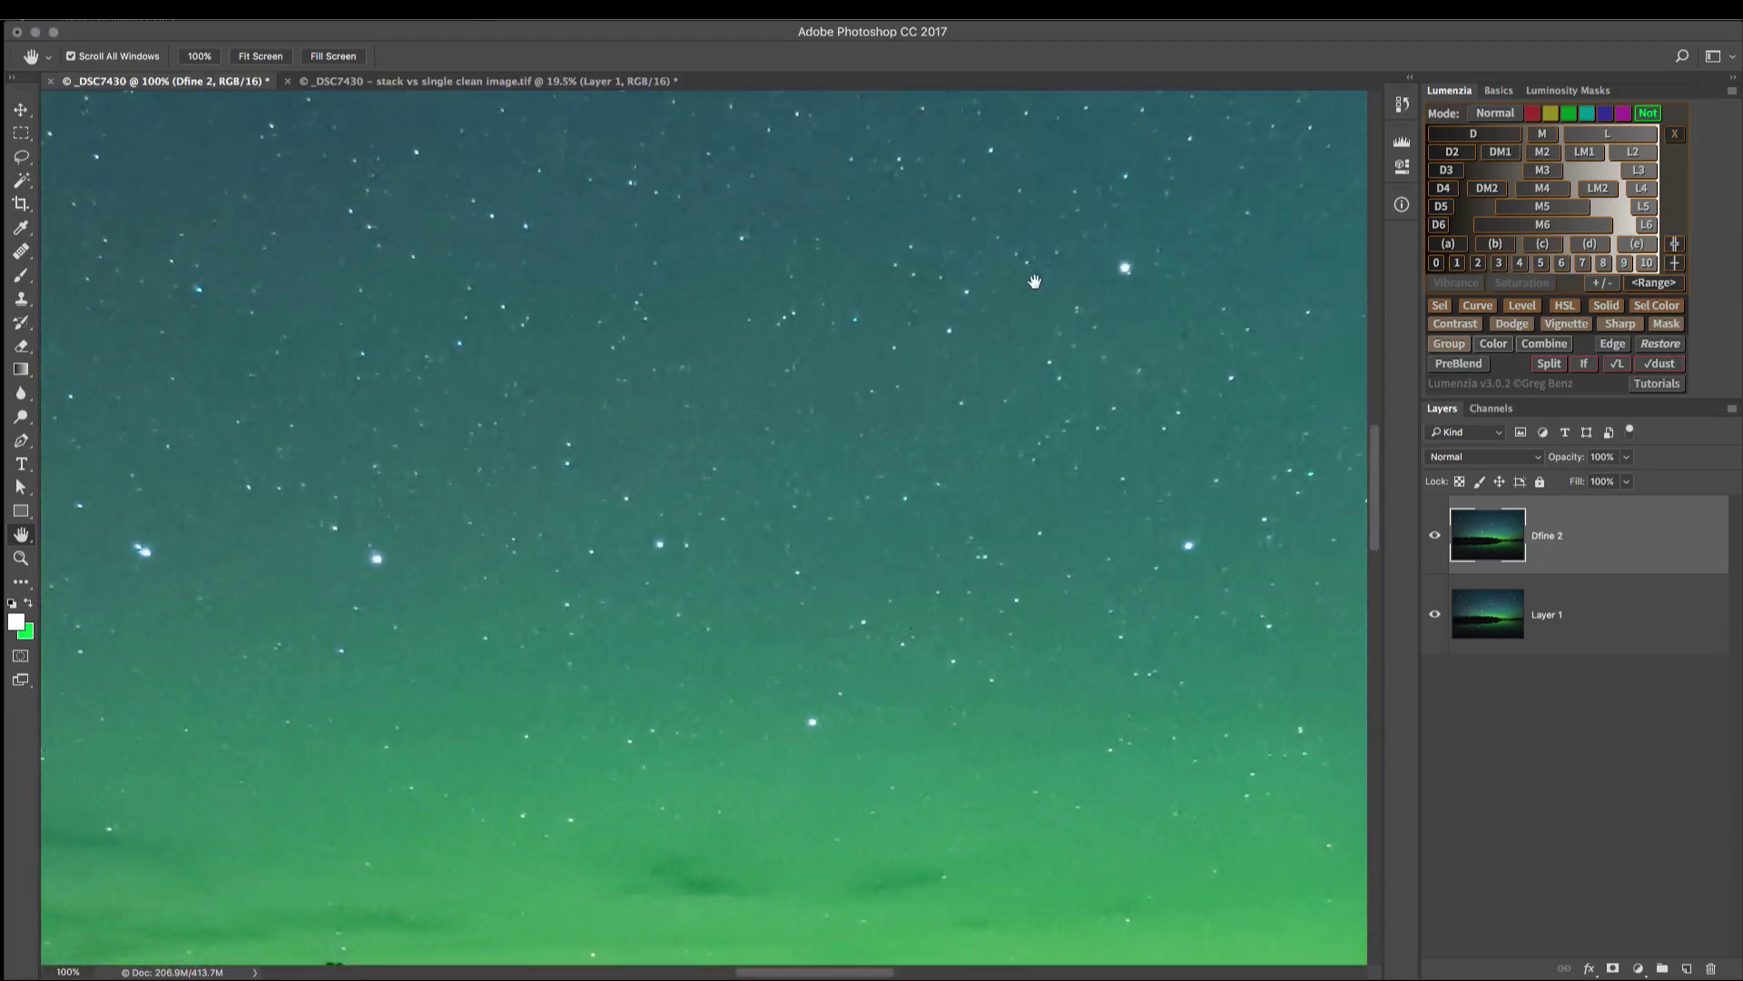
{"action": "scroll", "coordinate": [1180, 454], "scroll_direction": "up", "scroll_amount": 7}
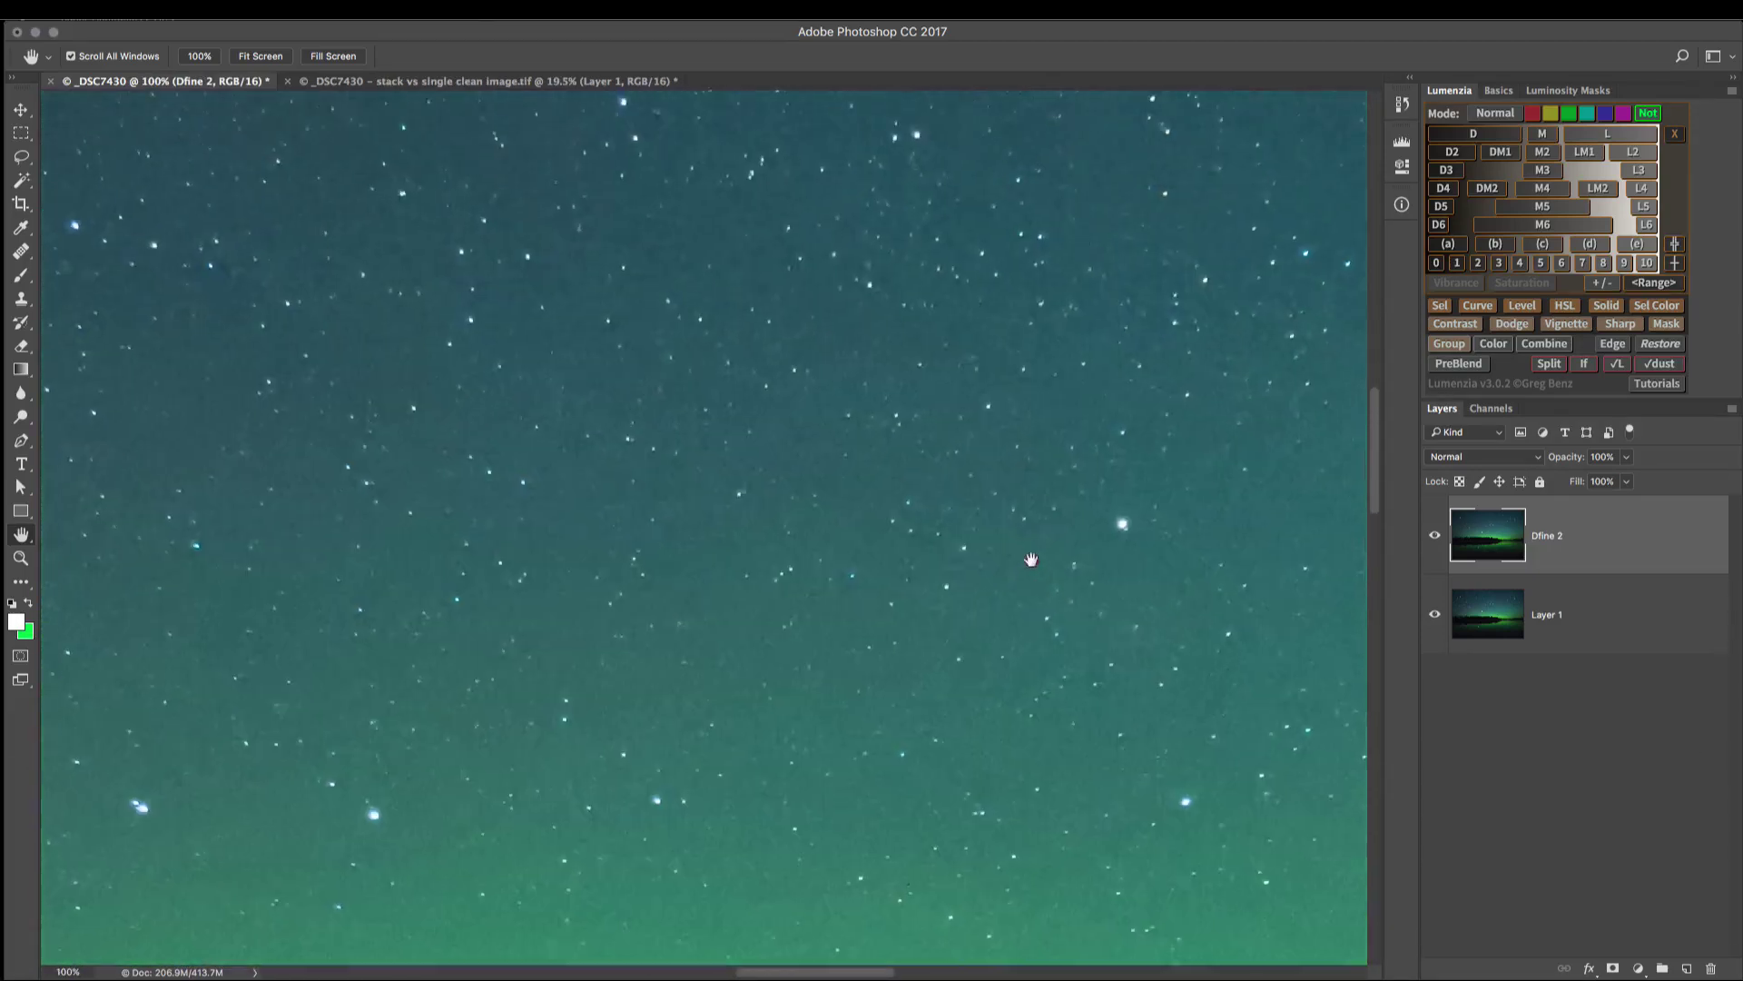
{"action": "left_click", "coordinate": [1435, 535]}
{"action": "left_click", "coordinate": [1436, 537]}
{"action": "left_click", "coordinate": [1438, 537]}
{"action": "key", "text": "super+equal"}
{"action": "key", "text": "super+equal"}
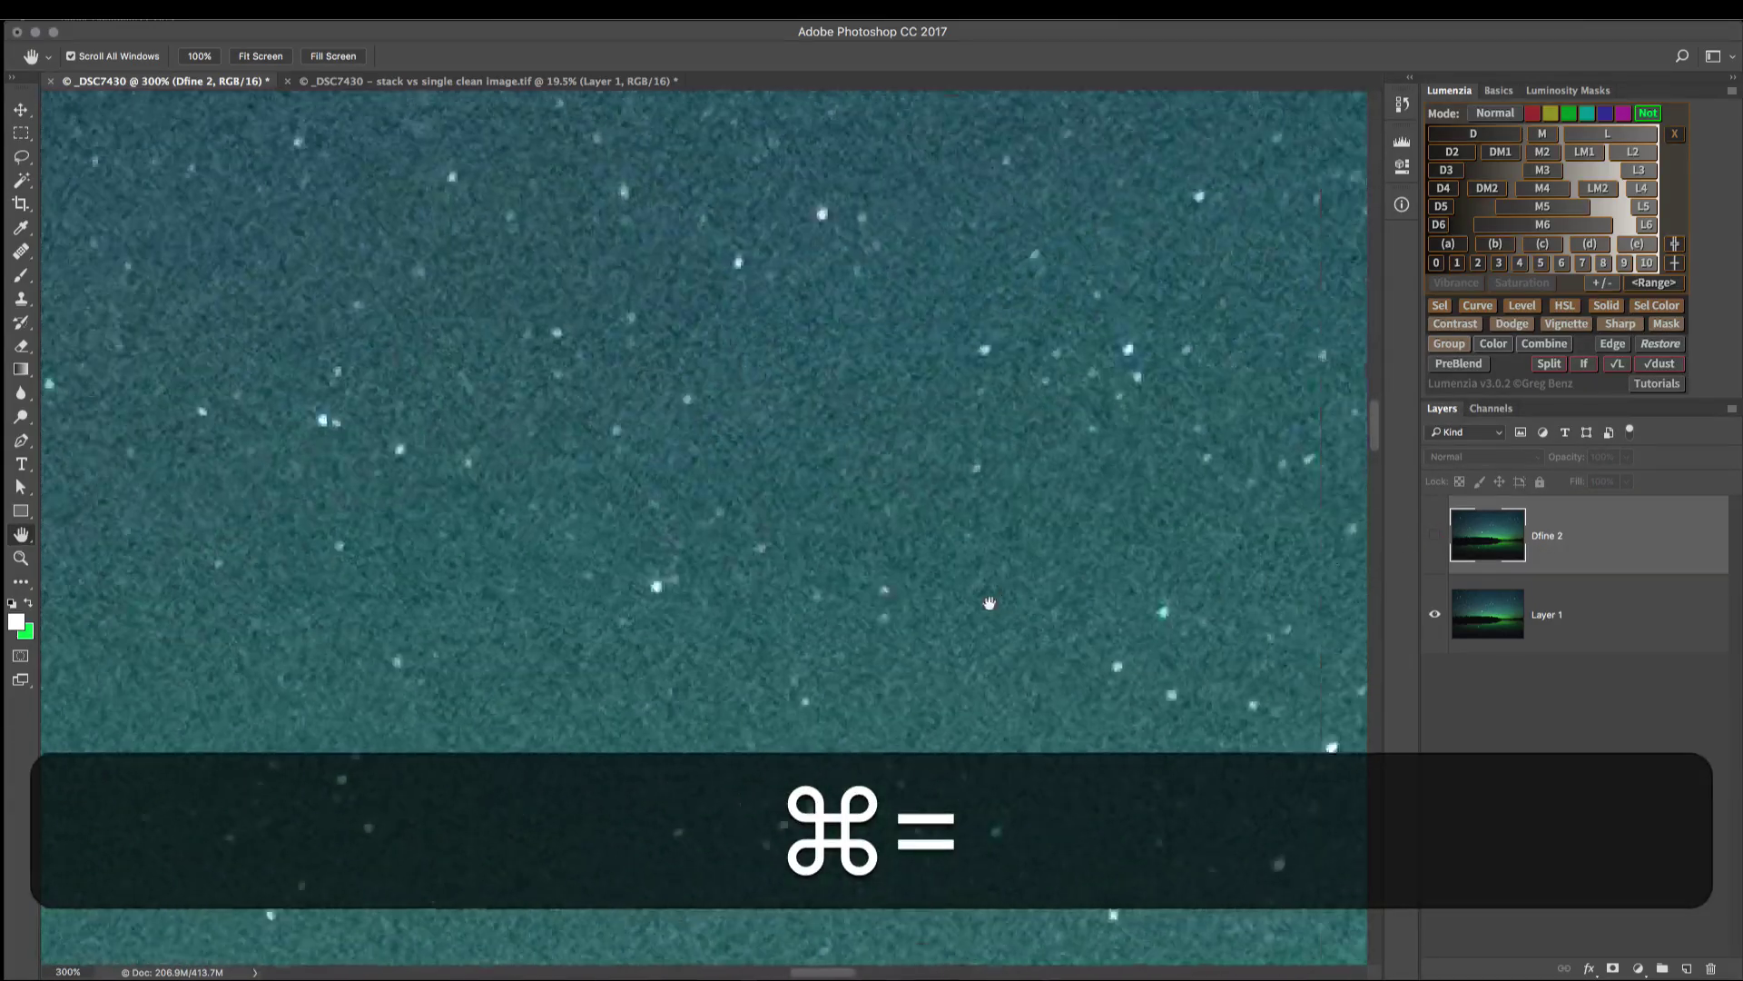
{"action": "left_click", "coordinate": [1435, 537]}
{"action": "left_click", "coordinate": [1435, 537]}
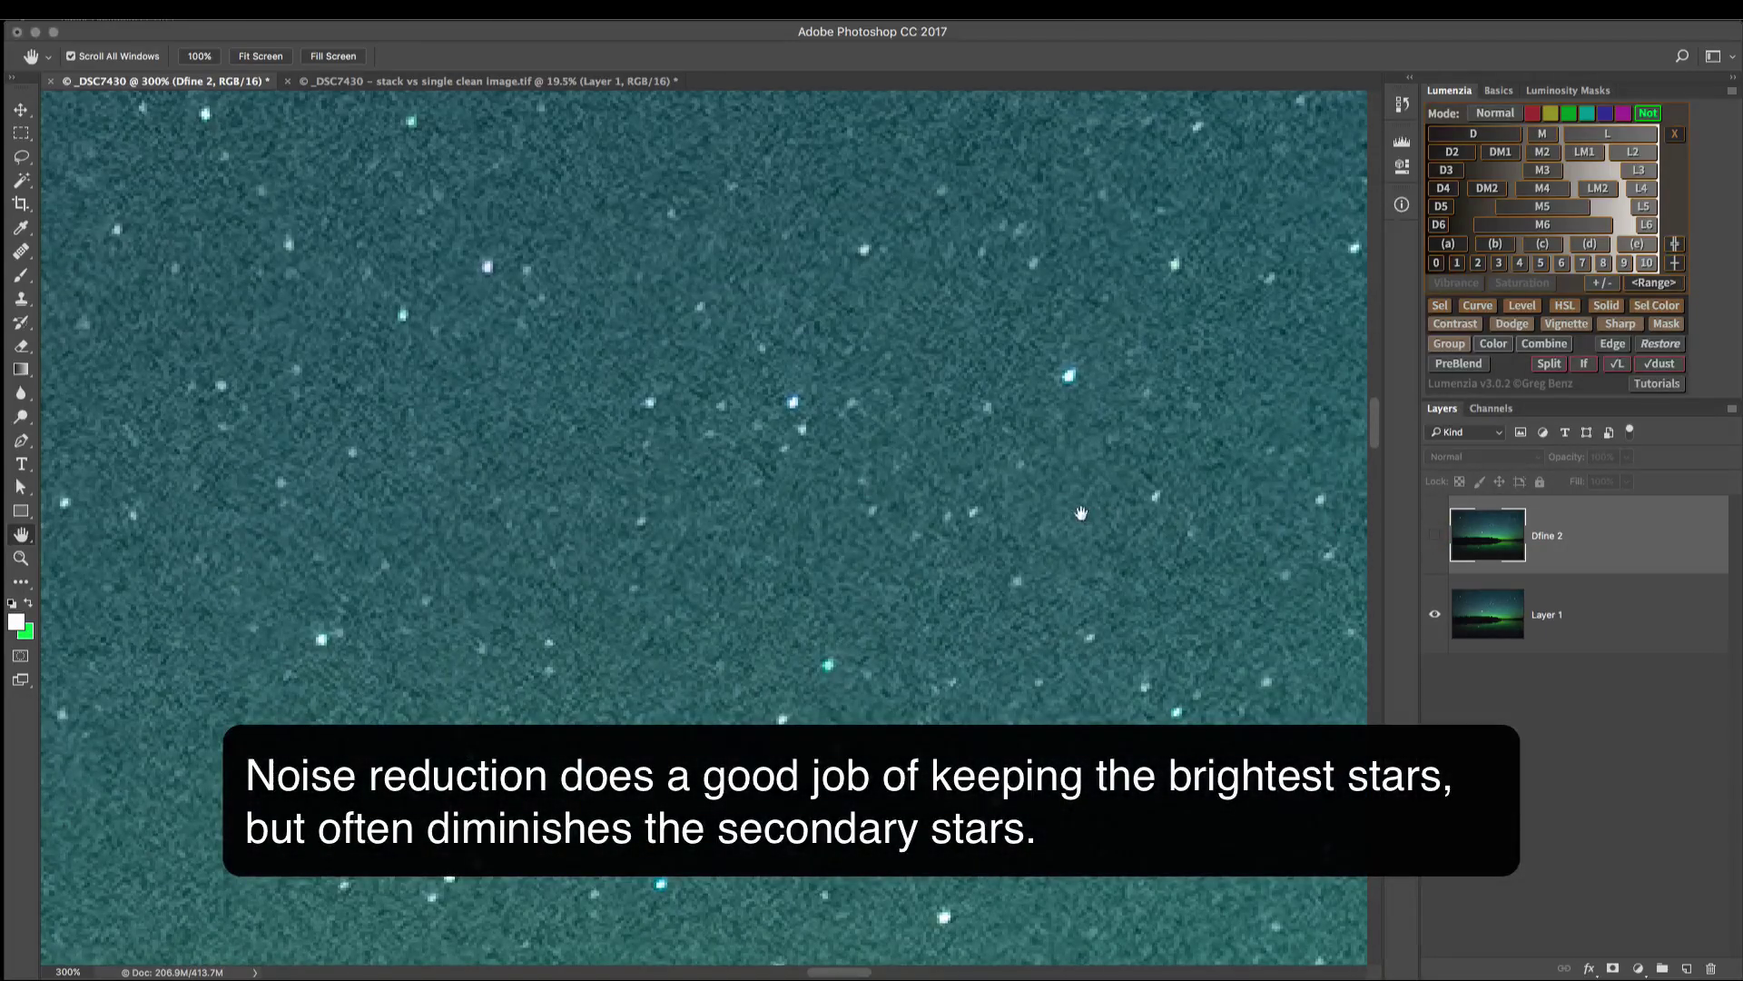
{"action": "left_click", "coordinate": [1435, 537]}
{"action": "left_click", "coordinate": [1436, 538]}
{"action": "left_click", "coordinate": [1436, 538]}
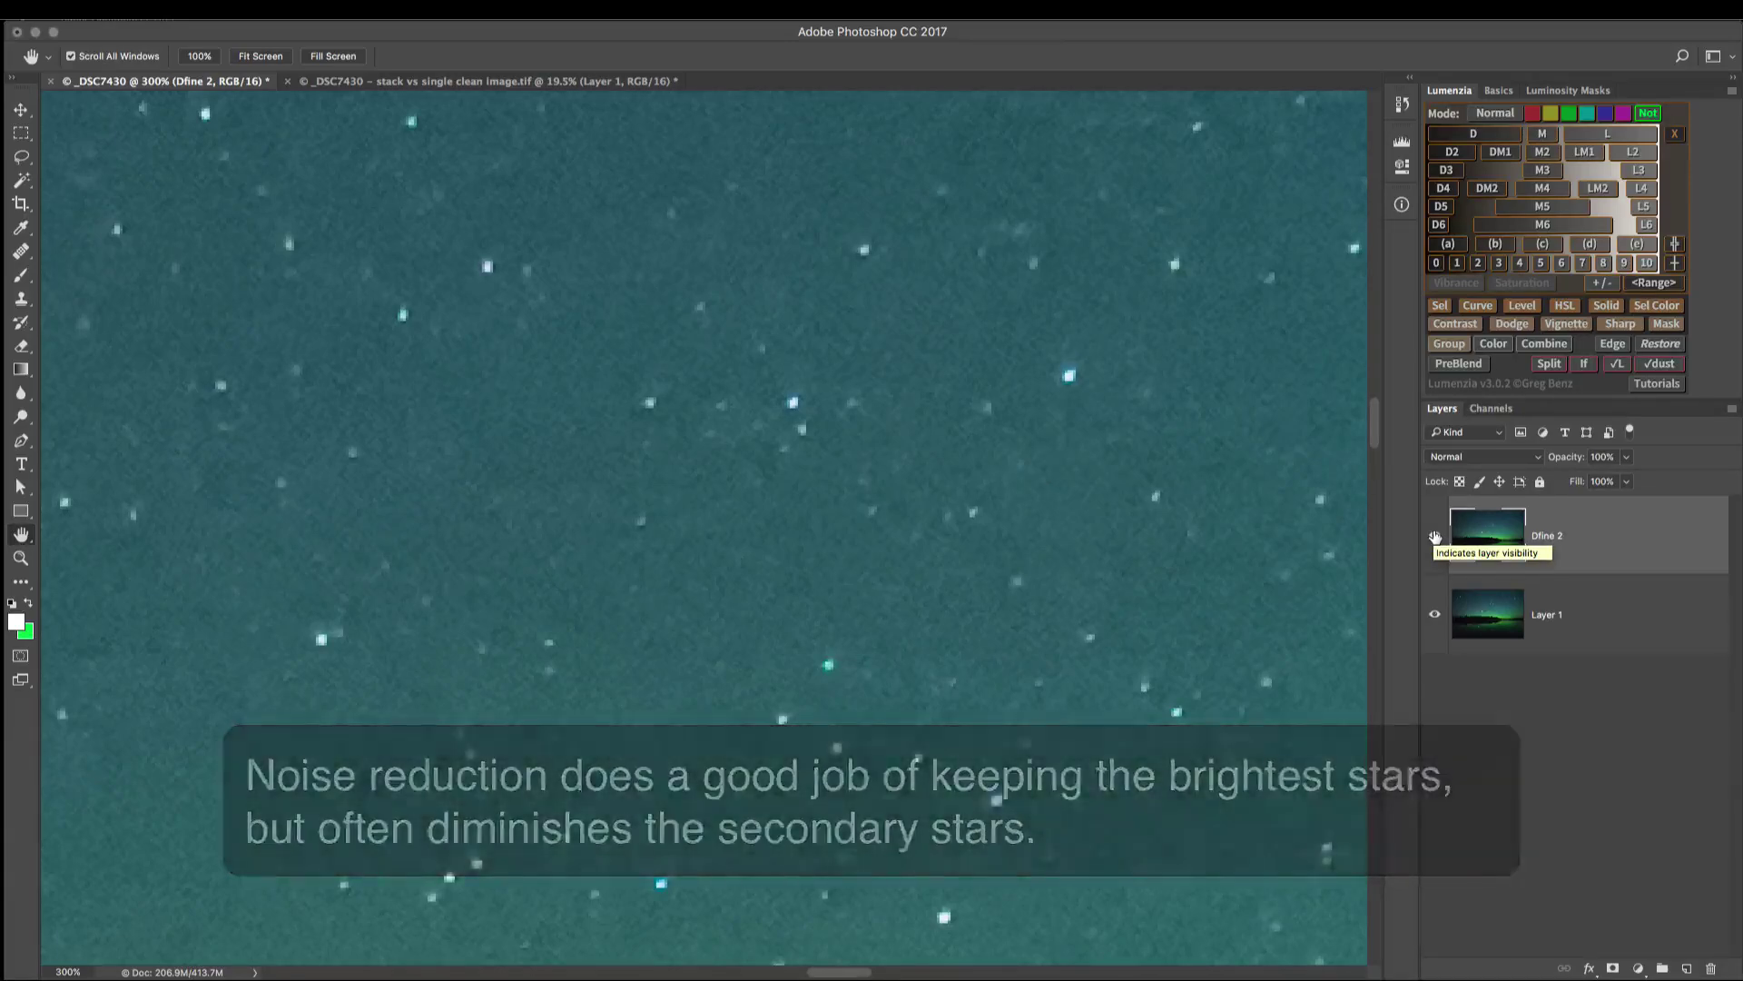
{"action": "key", "text": "super+minus"}
{"action": "key", "text": "super+minus"}
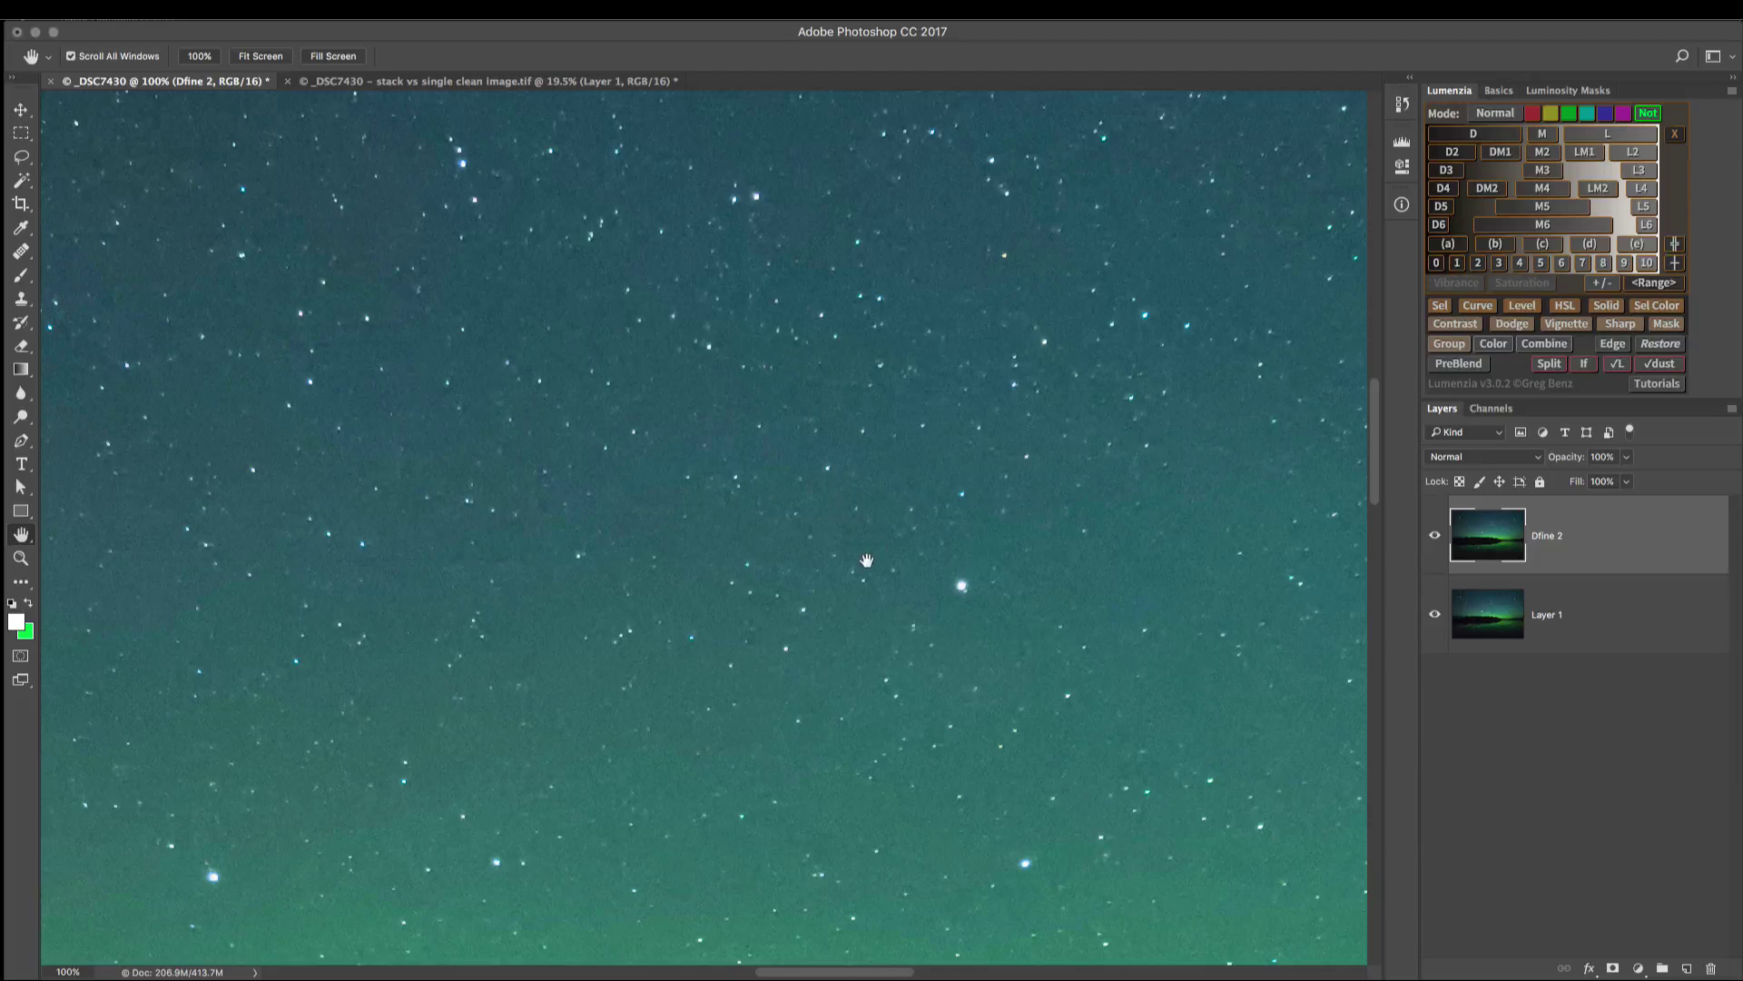
Step: With Not off, preview the L then L2 lights masks, zooming and panning over stars and tree line
{"action": "left_click", "coordinate": [1648, 114]}
{"action": "left_click", "coordinate": [1641, 136]}
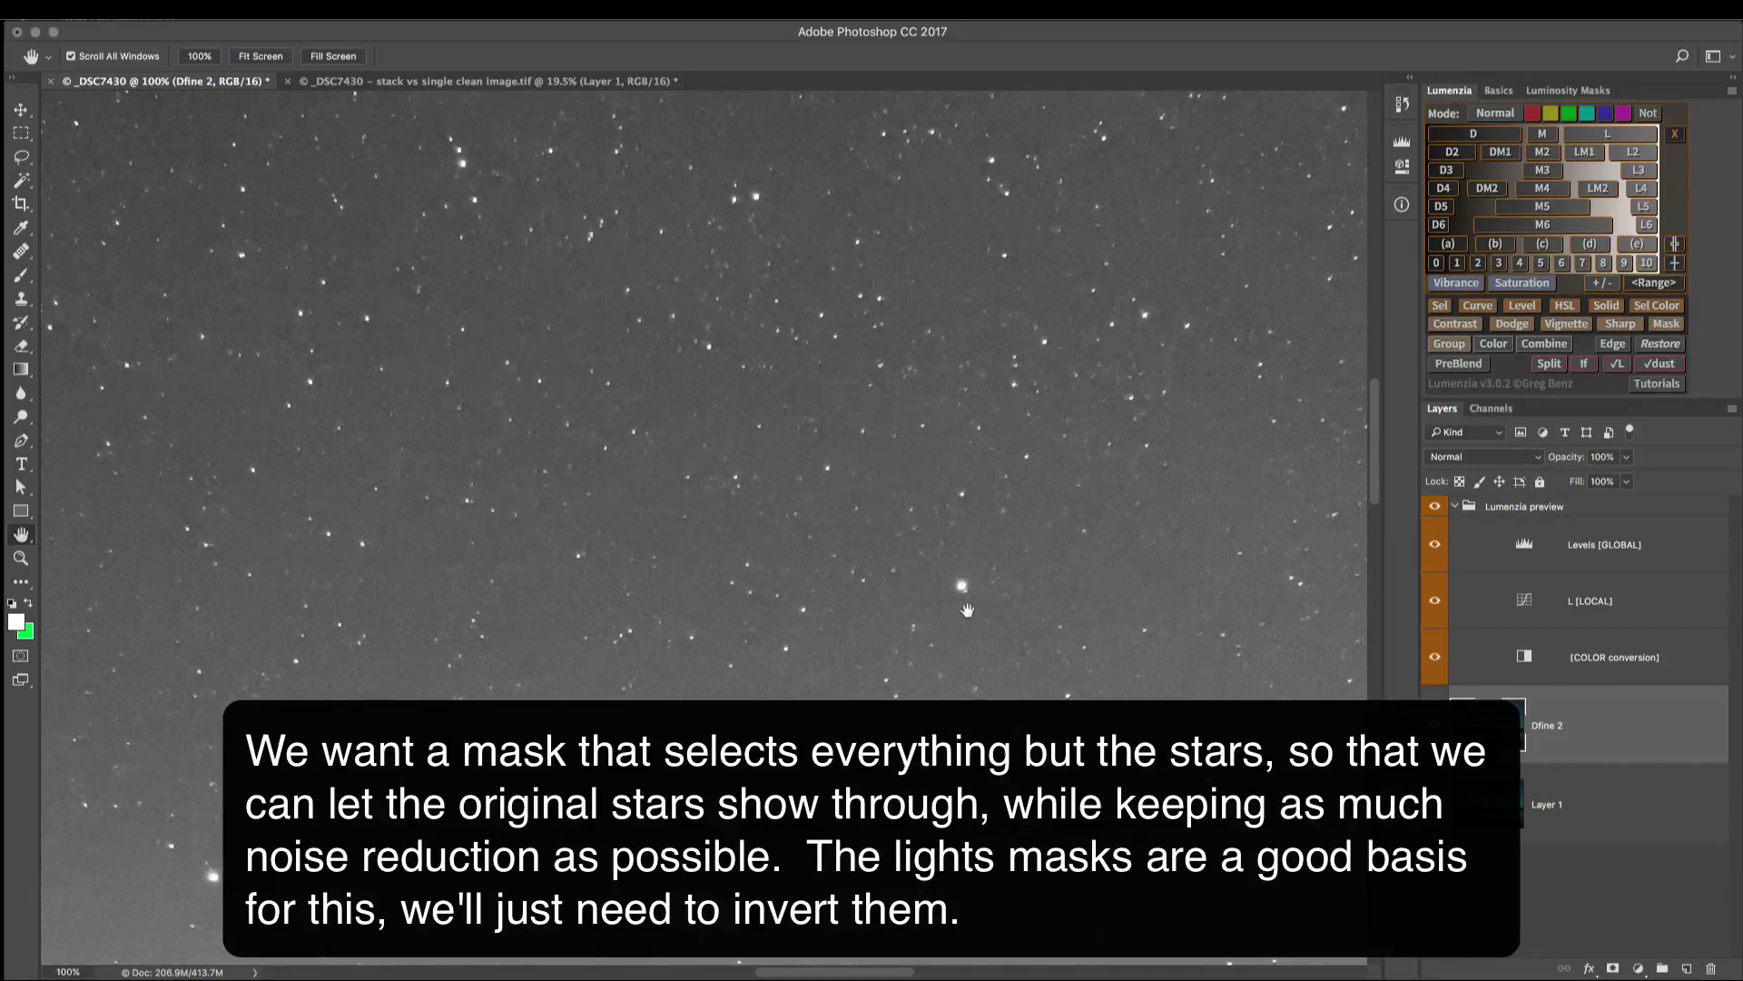
{"action": "left_click", "coordinate": [1625, 155]}
{"action": "scroll", "coordinate": [926, 400], "scroll_direction": "up", "scroll_amount": 10}
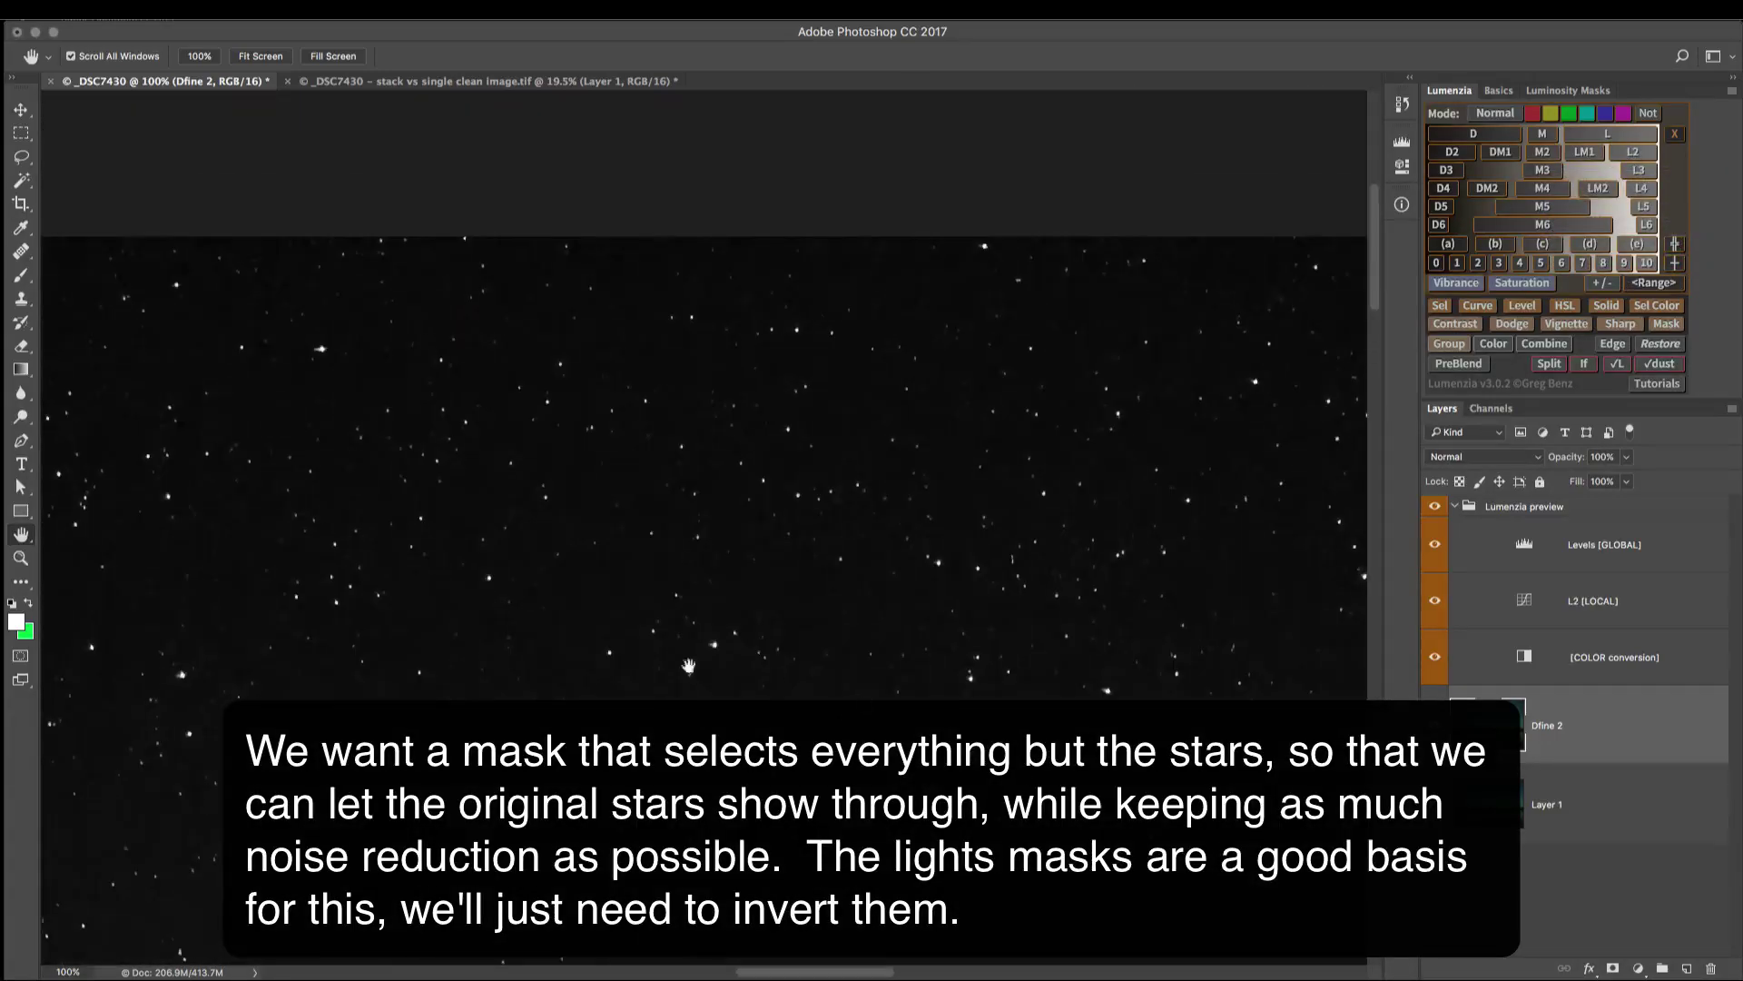
{"action": "left_click_drag", "start_coordinate": [657, 662], "coordinate": [1099, 656]}
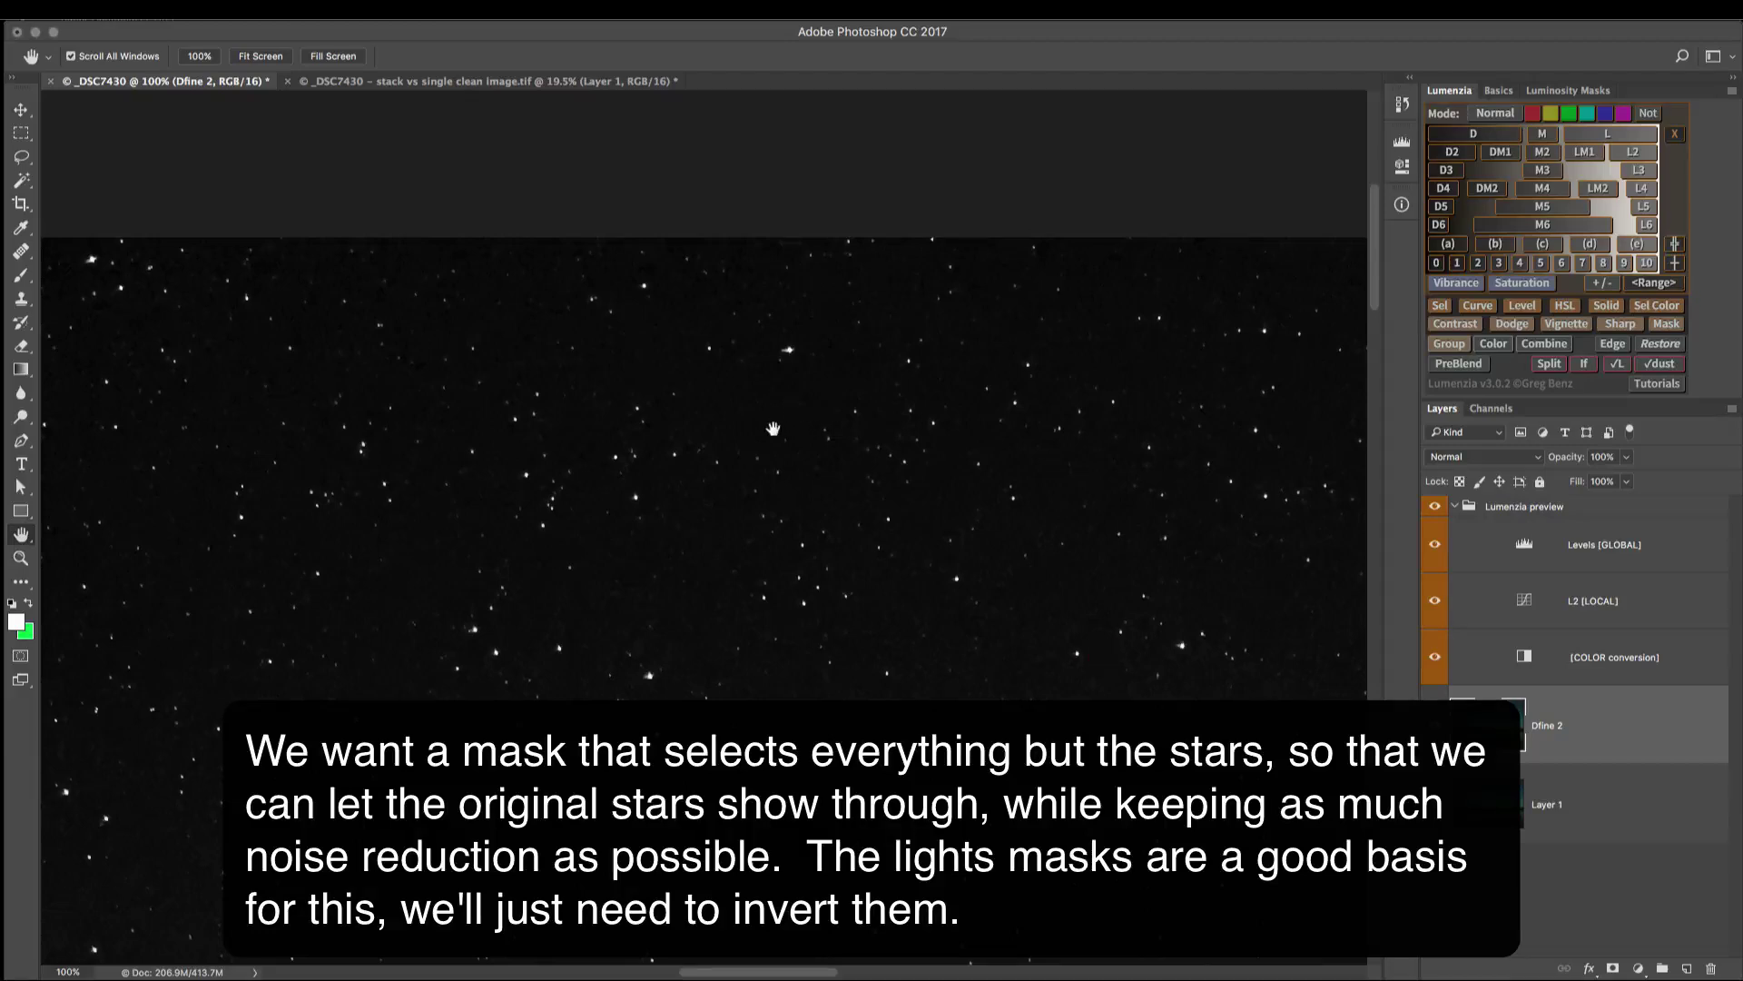
{"action": "key", "text": "super+equal"}
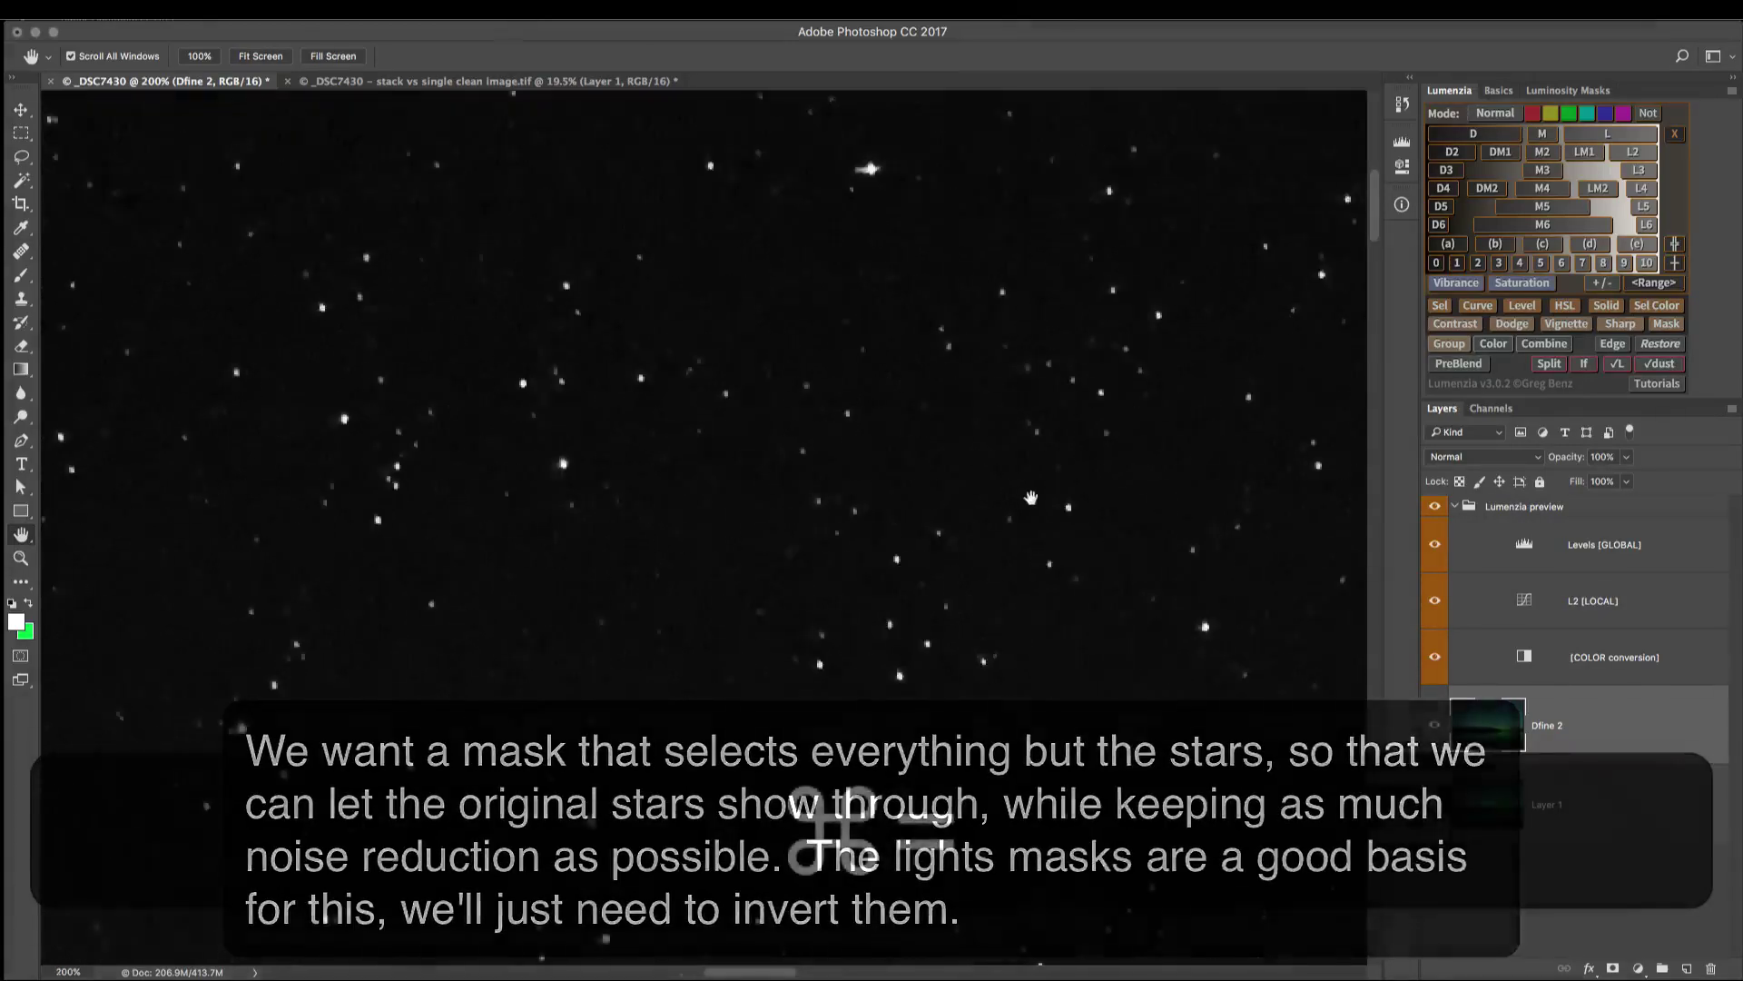
{"action": "key", "text": "super+minus"}
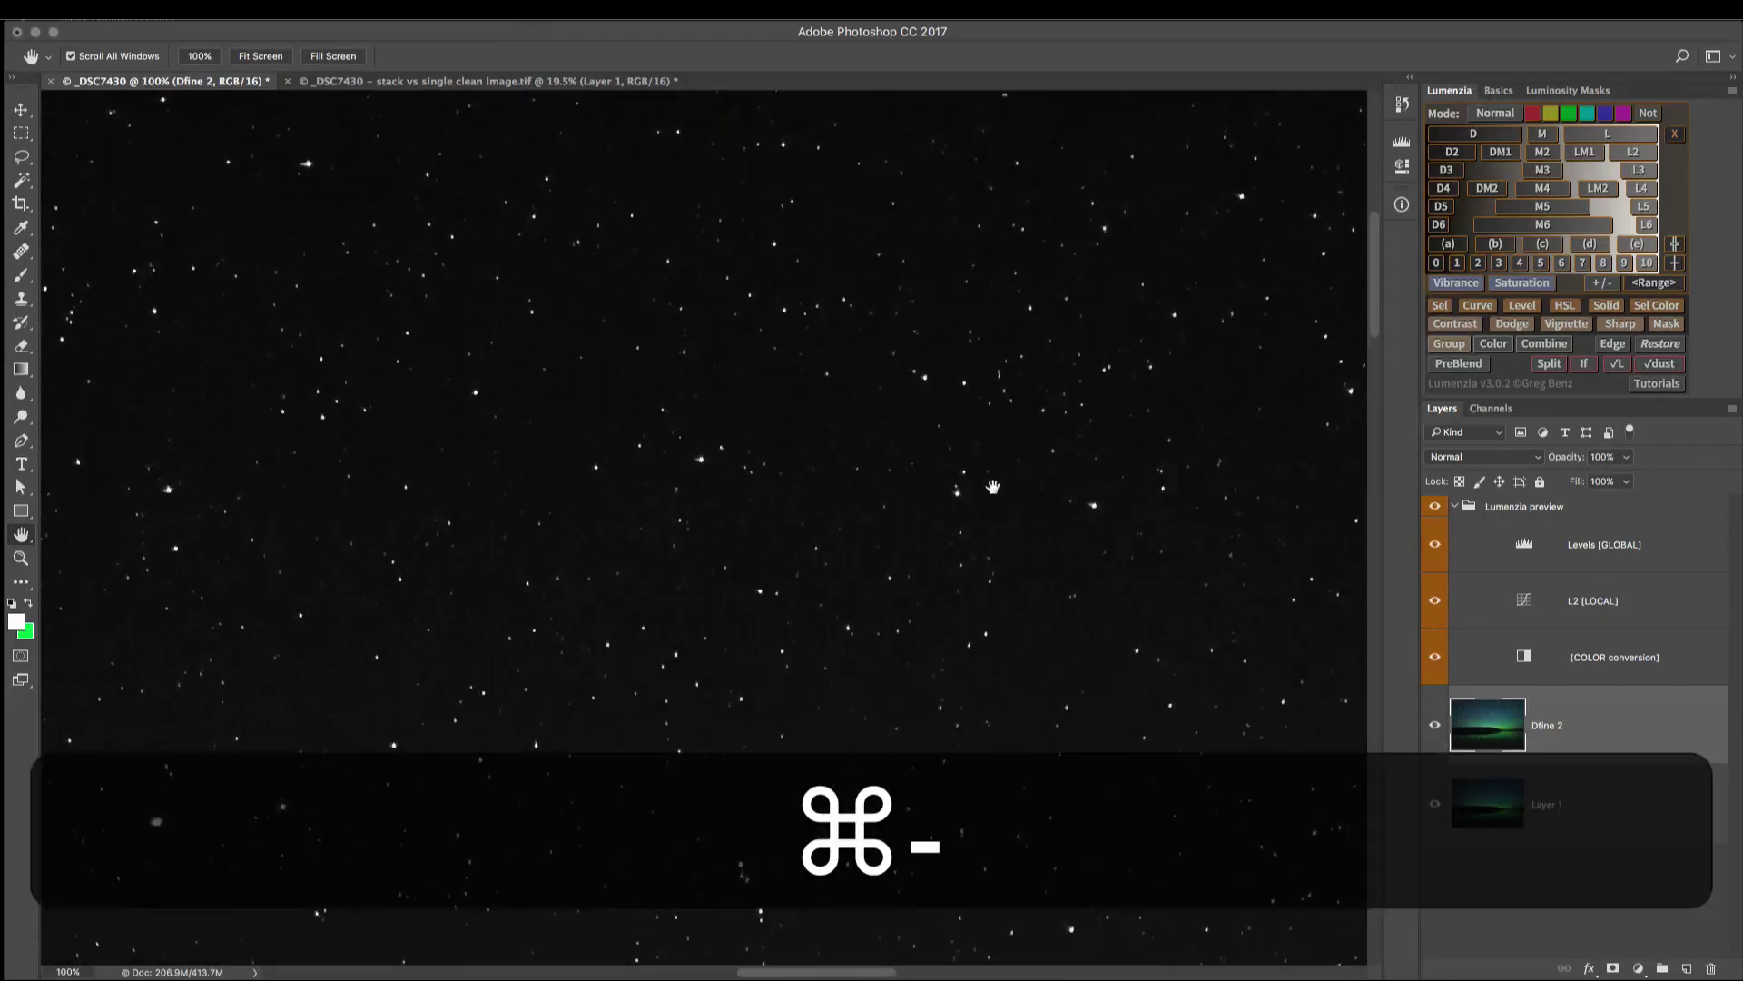
{"action": "key", "text": "super+minus"}
{"action": "scroll", "coordinate": [1066, 639], "scroll_direction": "down", "scroll_amount": 10}
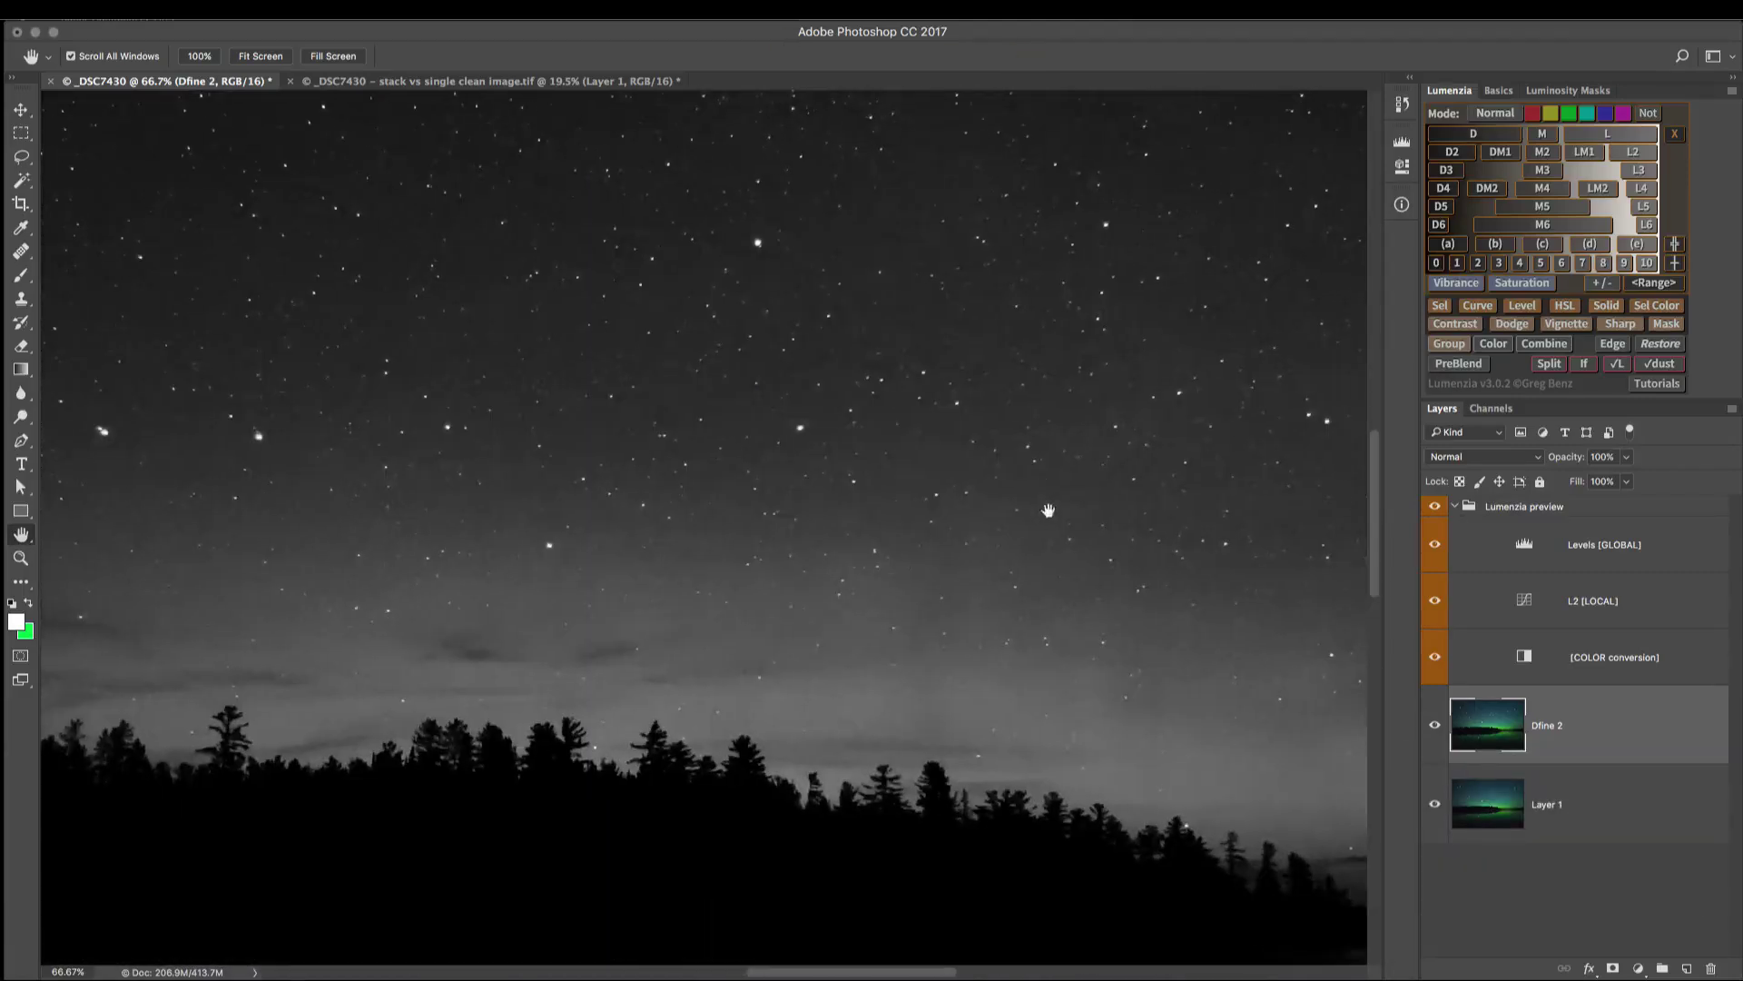
{"action": "left_click_drag", "start_coordinate": [1048, 511], "coordinate": [457, 102]}
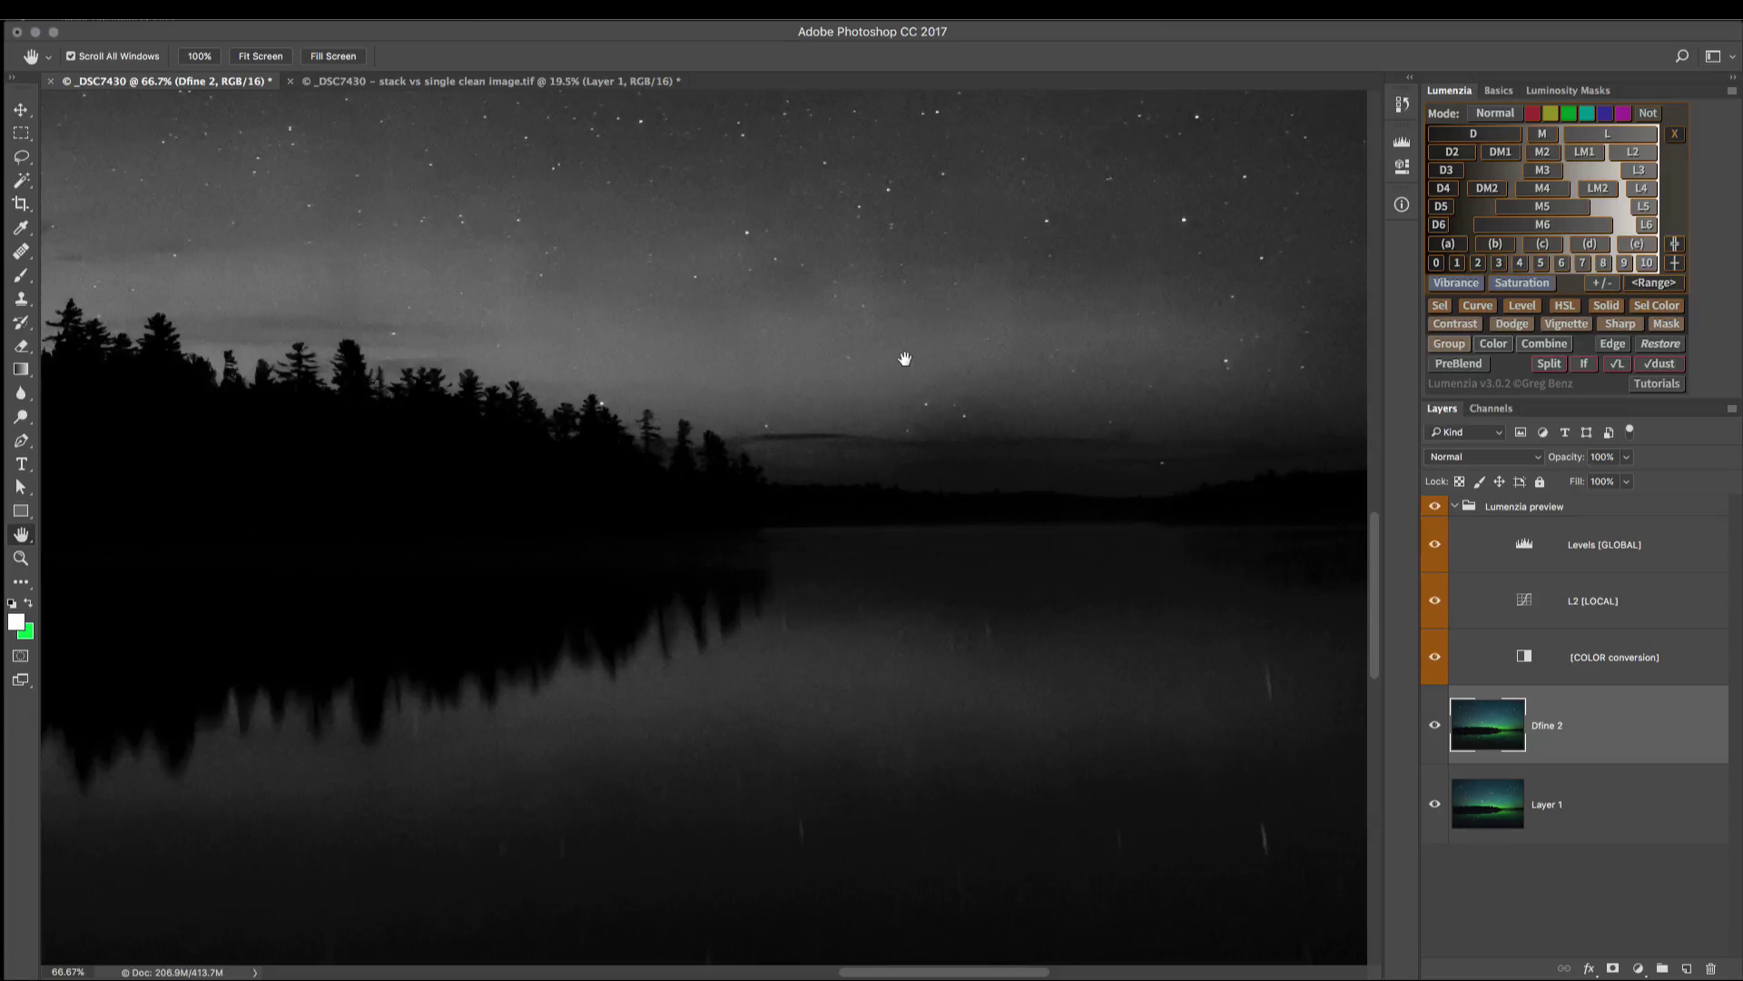
{"action": "left_click_drag", "start_coordinate": [918, 354], "coordinate": [899, 473]}
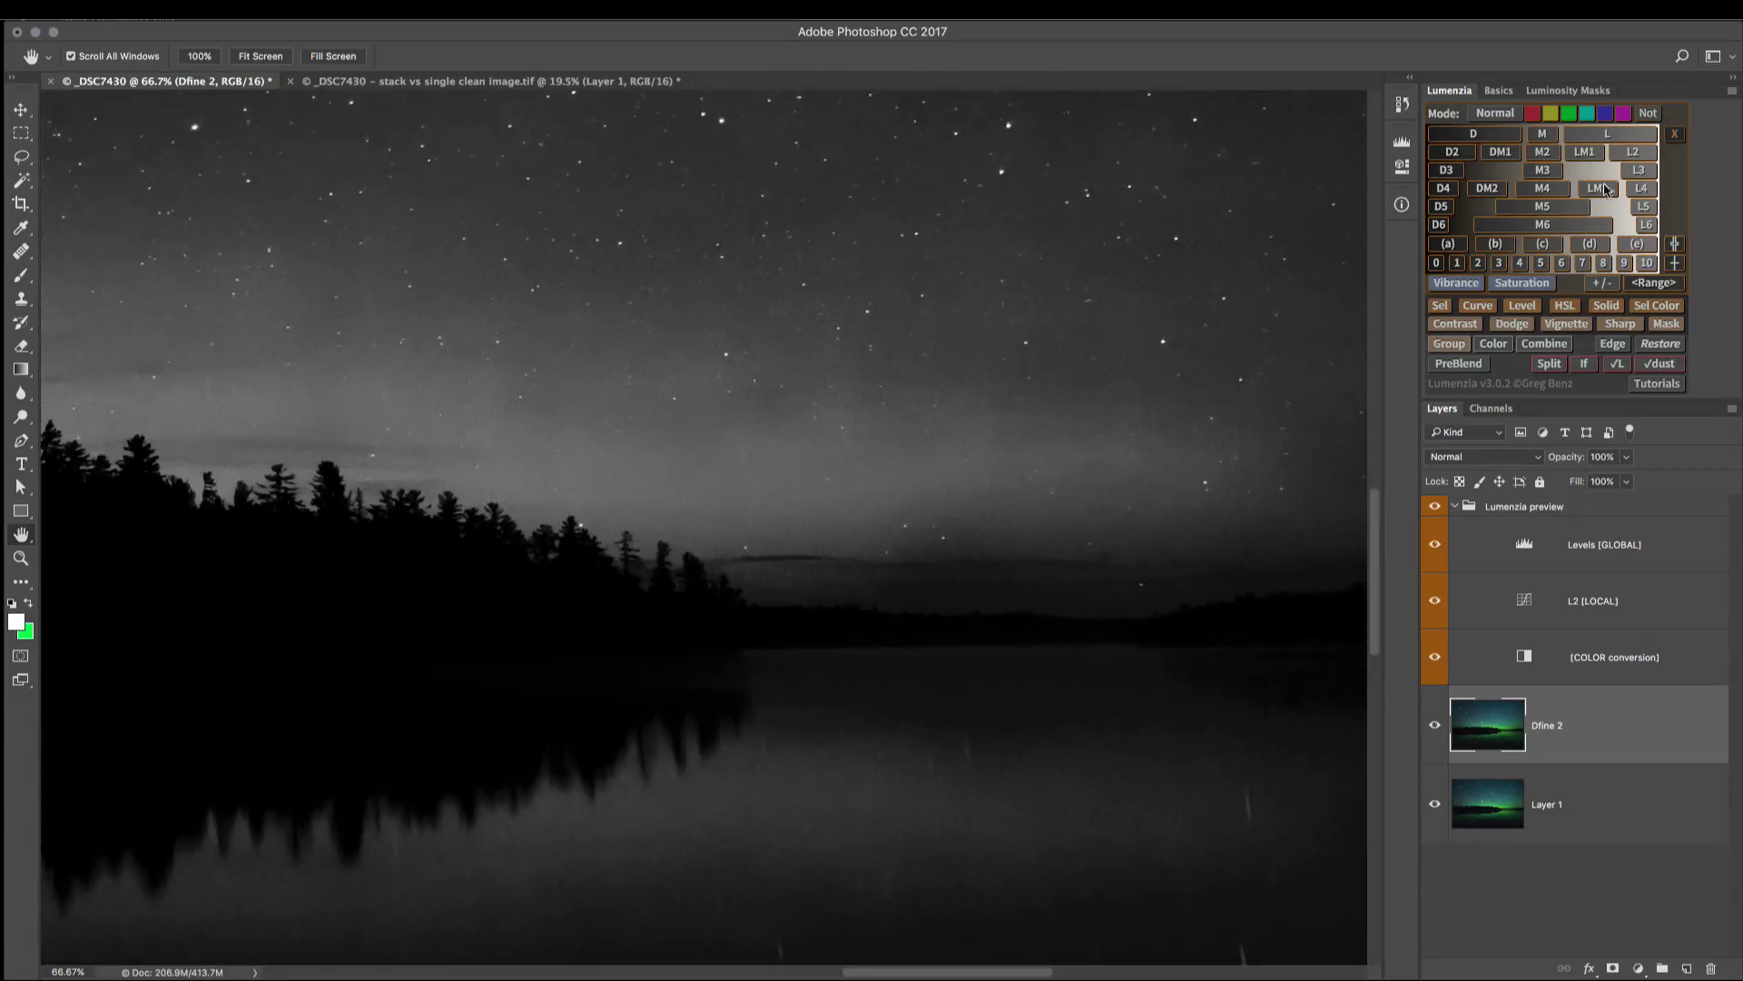
{"action": "left_click", "coordinate": [1638, 170]}
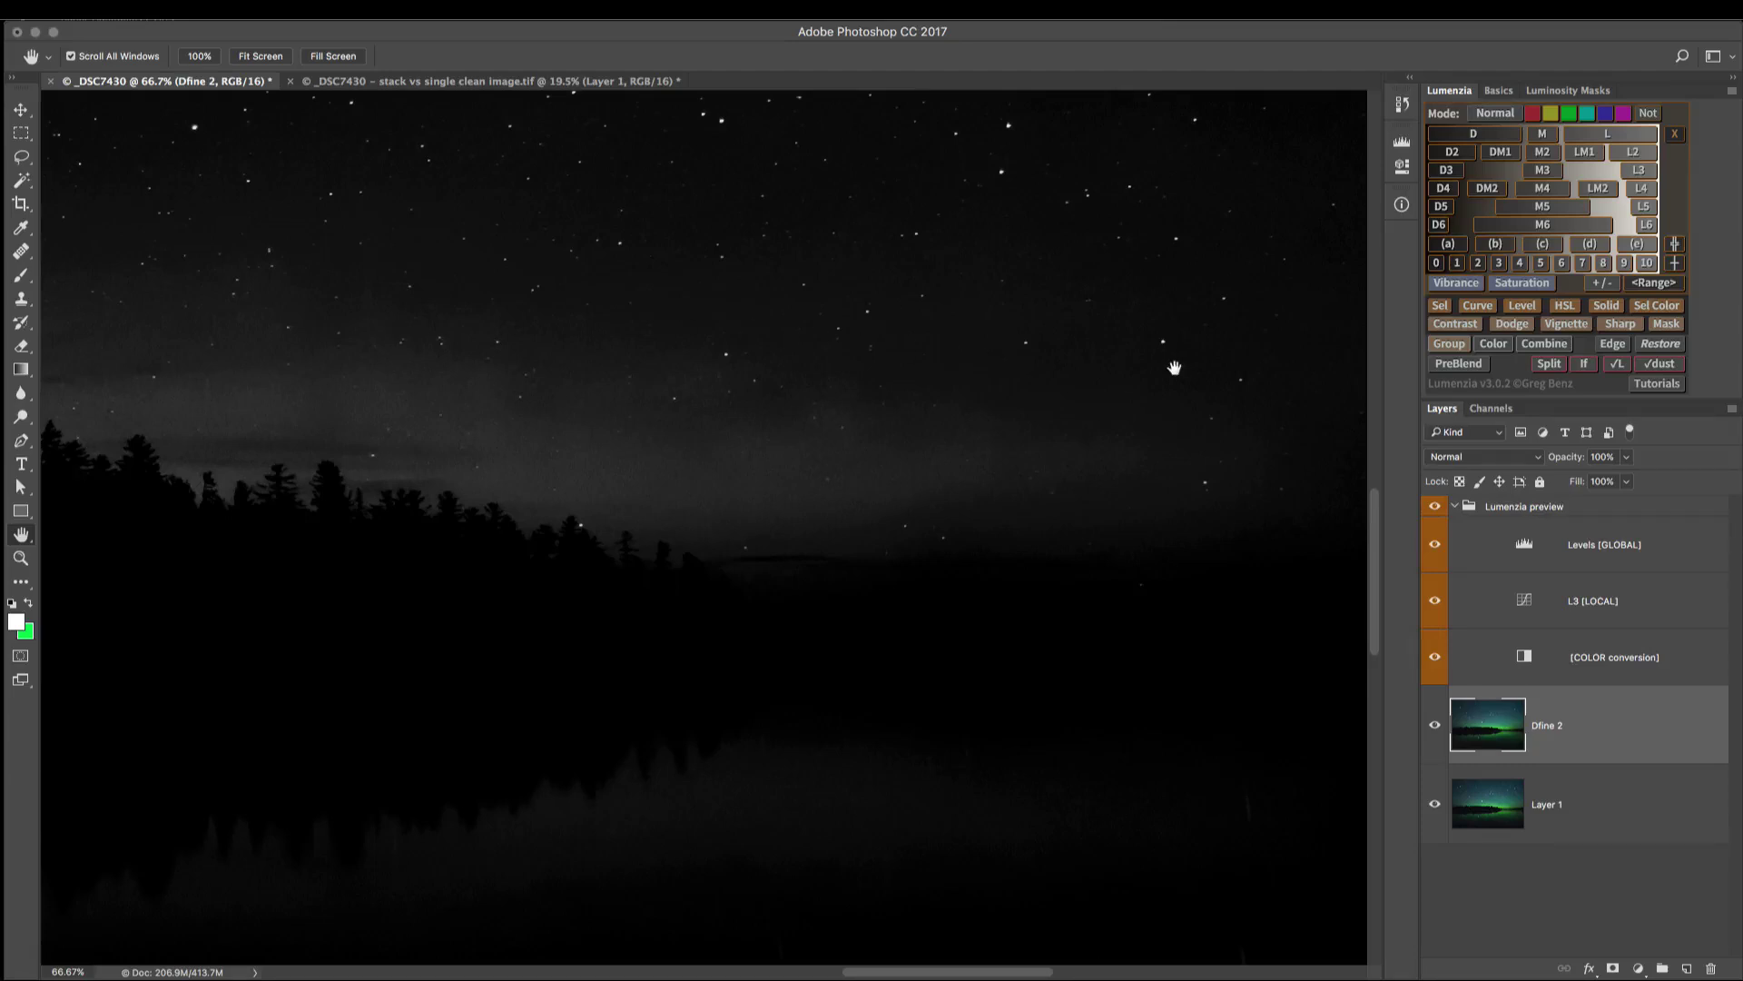
{"action": "left_click_drag", "start_coordinate": [926, 335], "coordinate": [1018, 936]}
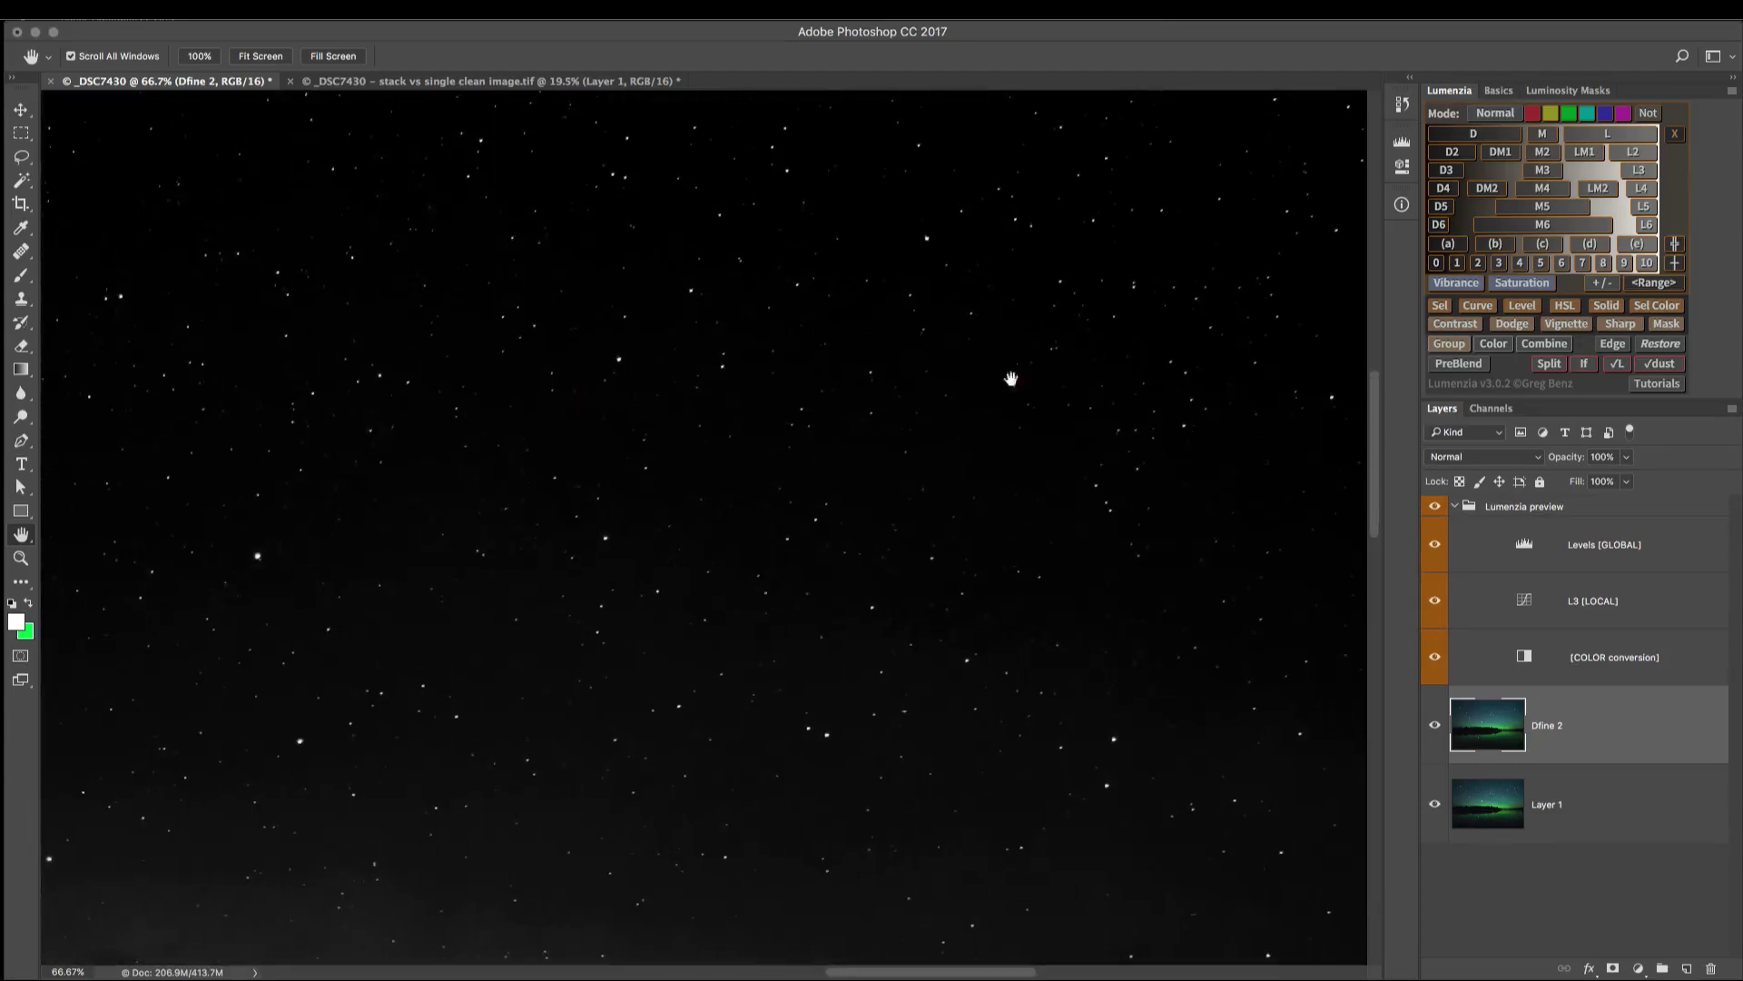
{"action": "left_click_drag", "start_coordinate": [1007, 455], "coordinate": [1086, 712]}
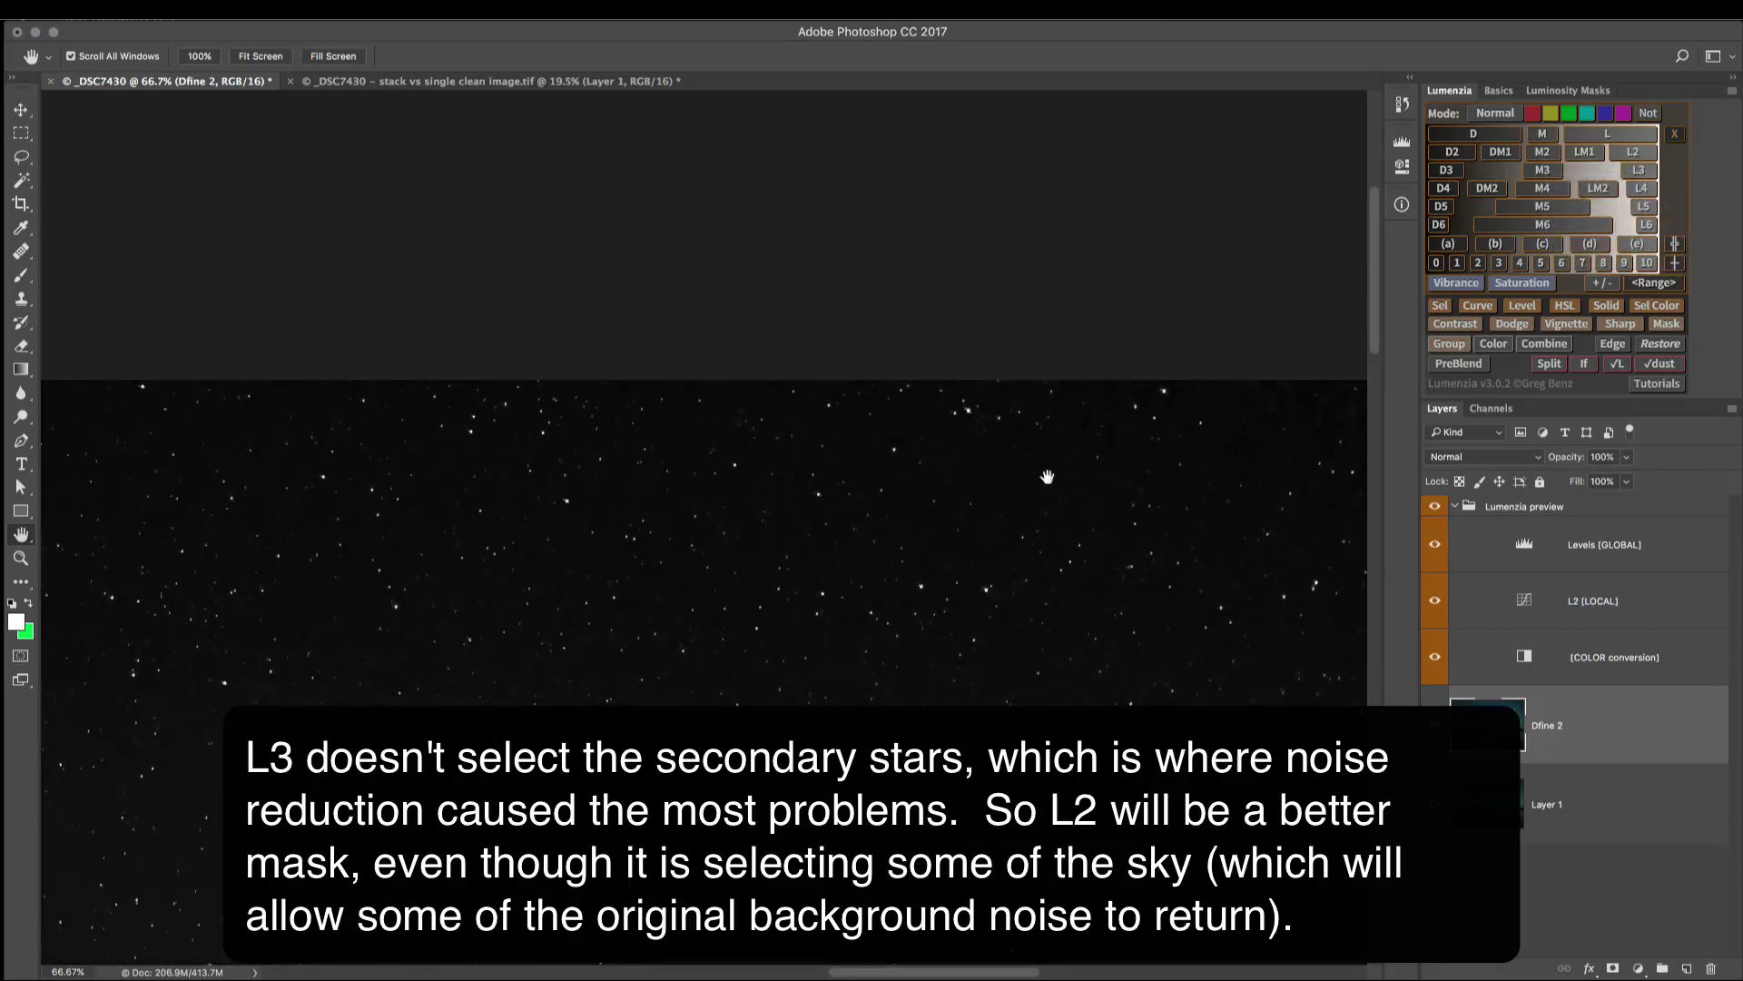
{"action": "left_click", "coordinate": [1639, 171]}
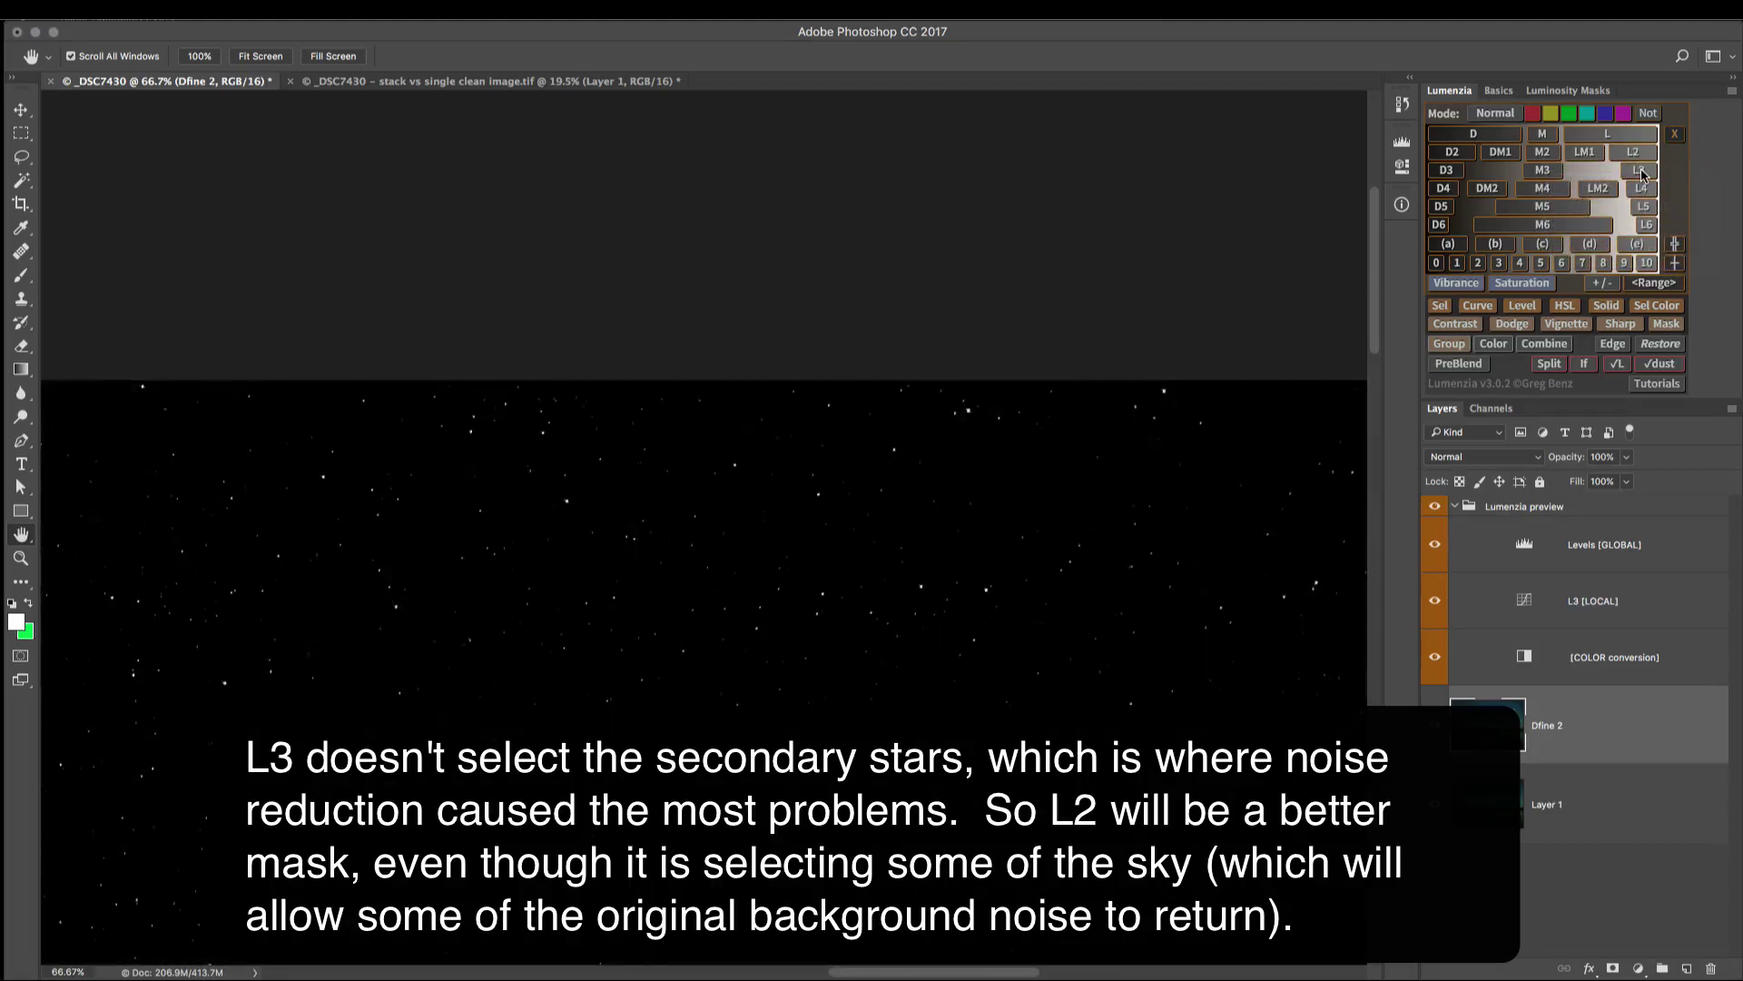
{"action": "left_click", "coordinate": [1639, 154]}
{"action": "key", "text": "super+1"}
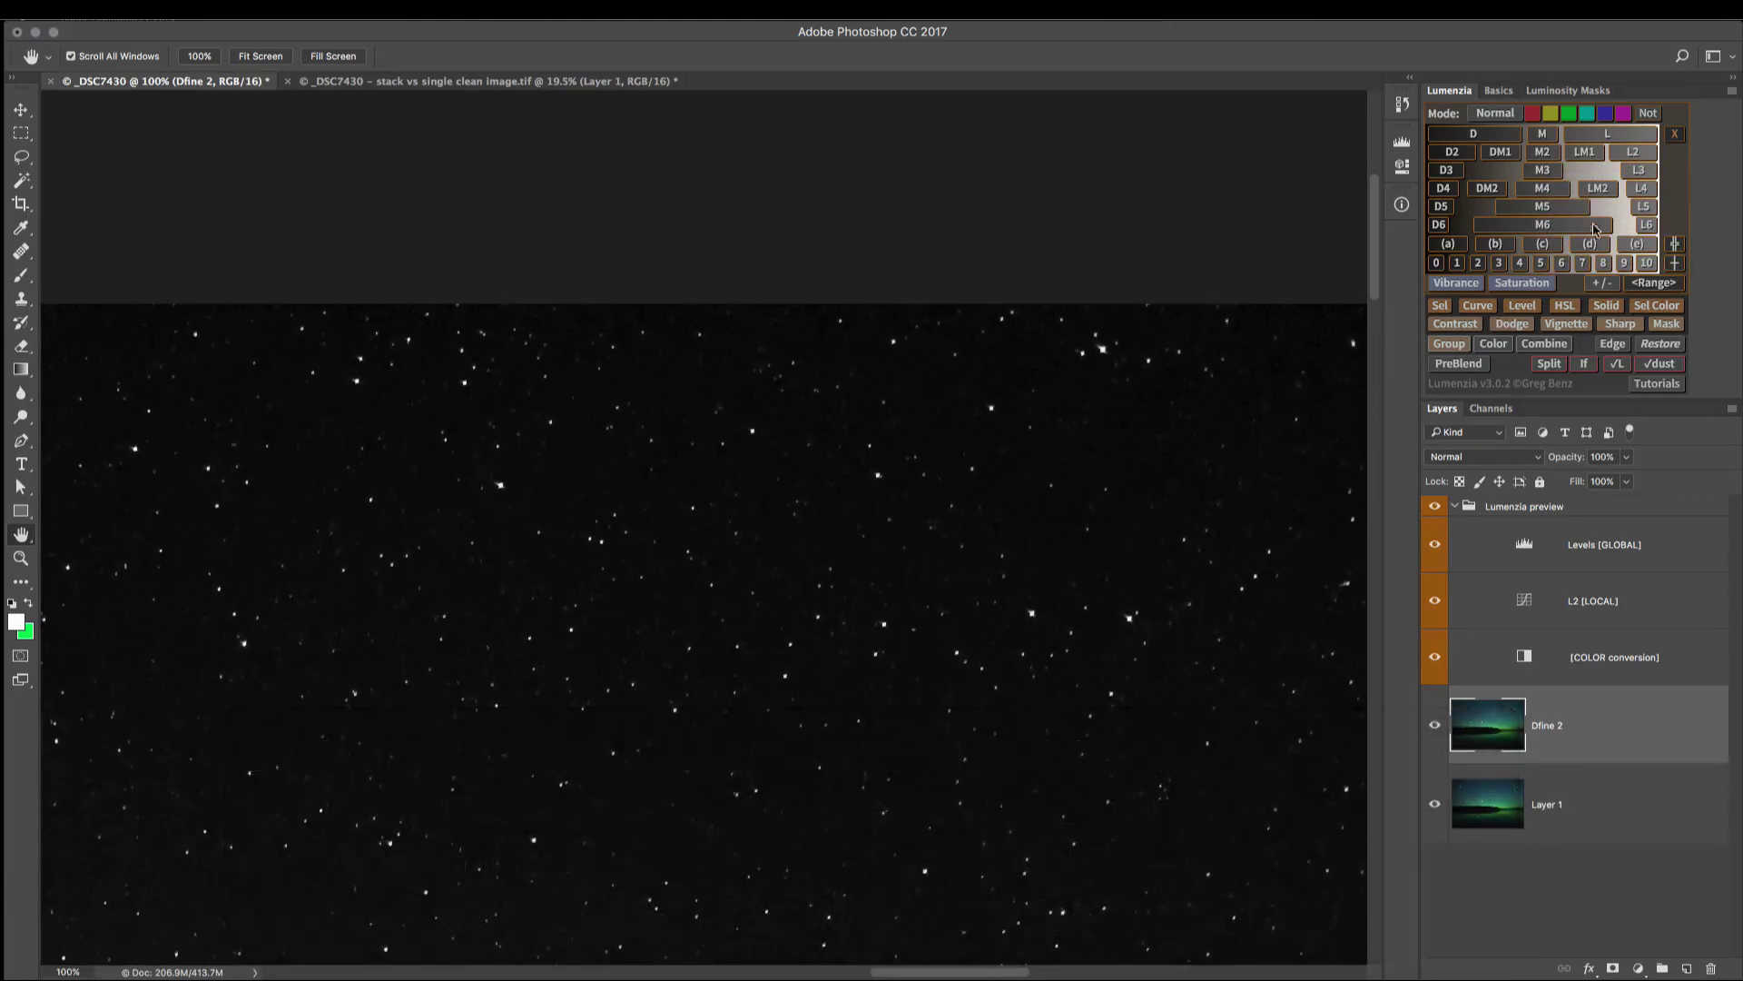
{"action": "left_click", "coordinate": [1622, 154]}
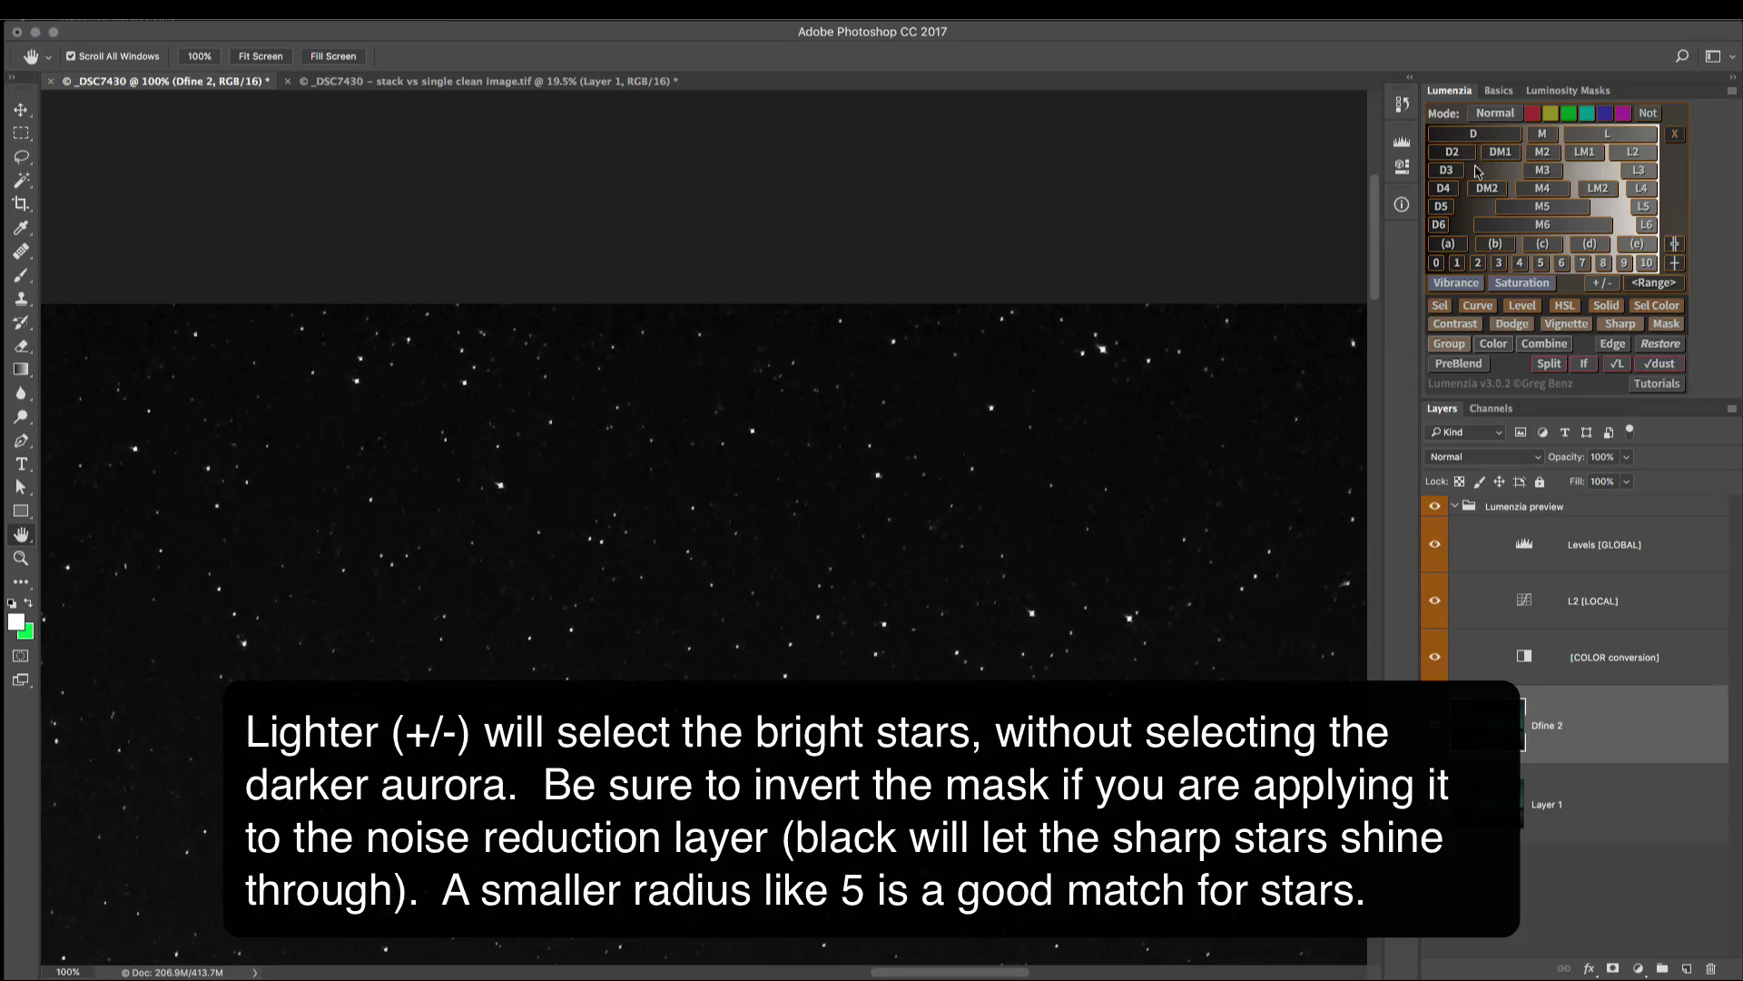
Step: With inverted mode on, preview a Lighter(+) delta mask with a 5-pixel radius
{"action": "left_click", "coordinate": [1647, 114]}
{"action": "left_click", "coordinate": [1603, 286]}
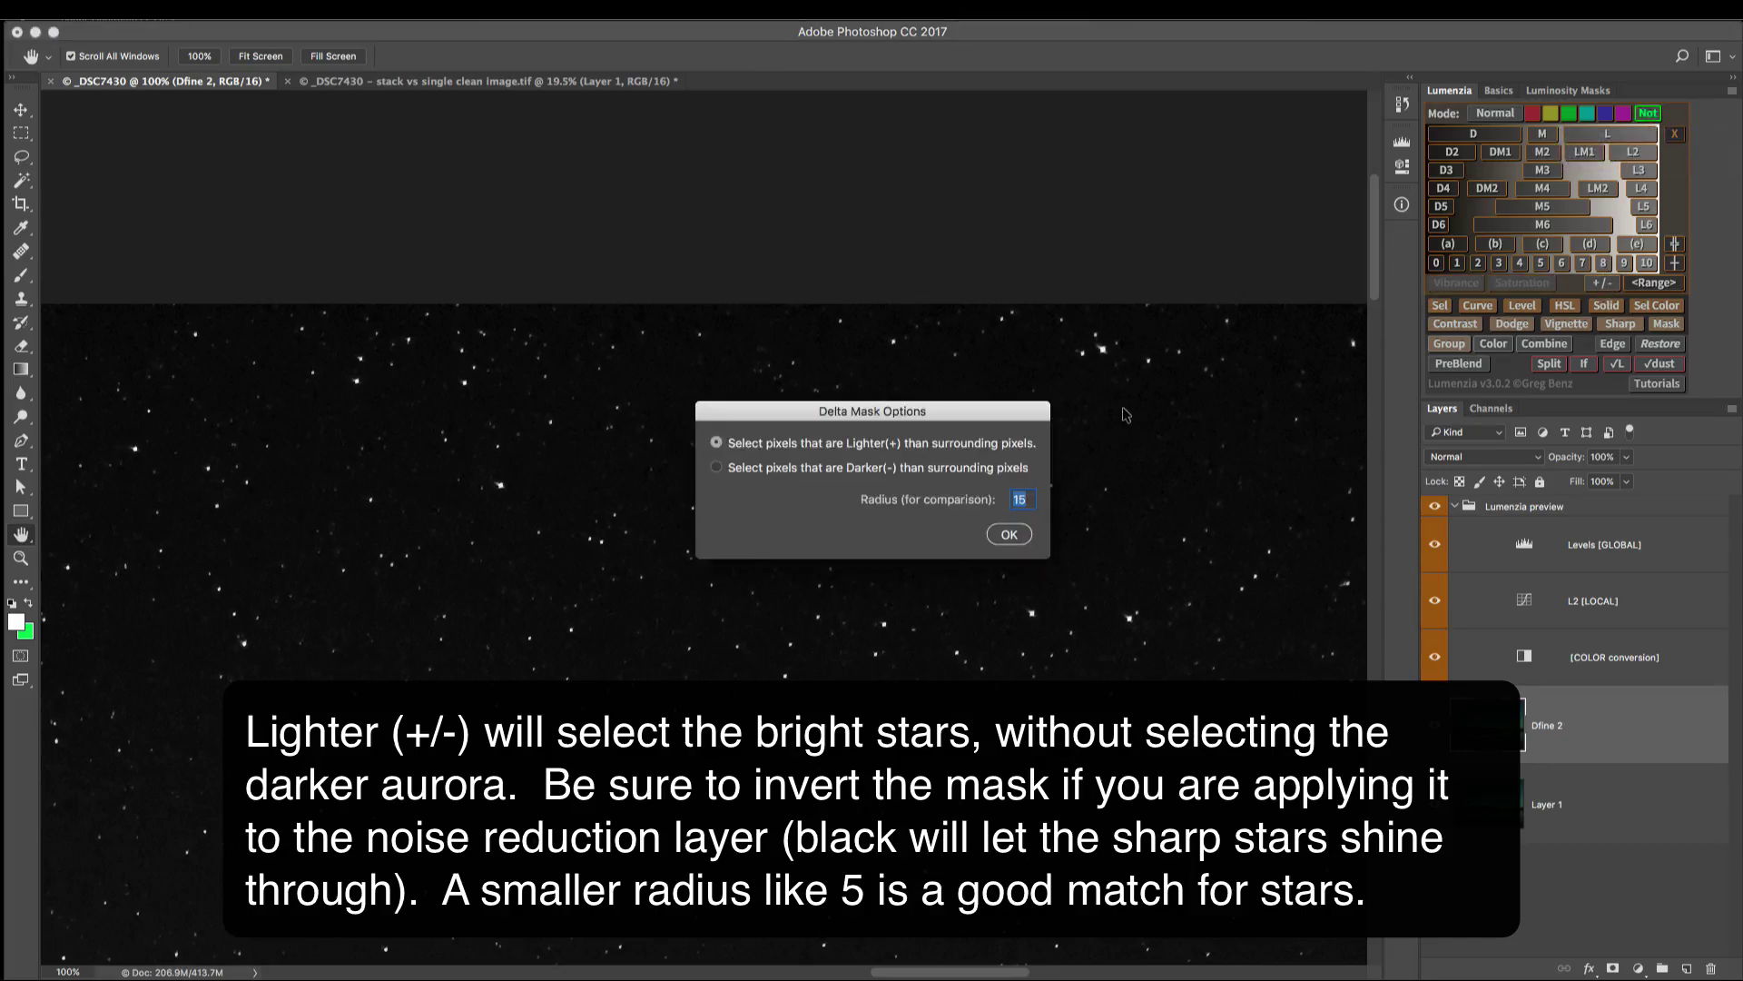
{"action": "mouse_move", "coordinate": [871, 449]}
{"action": "mouse_move", "coordinate": [986, 492]}
{"action": "type", "text": "5"}
{"action": "left_click", "coordinate": [1010, 535]}
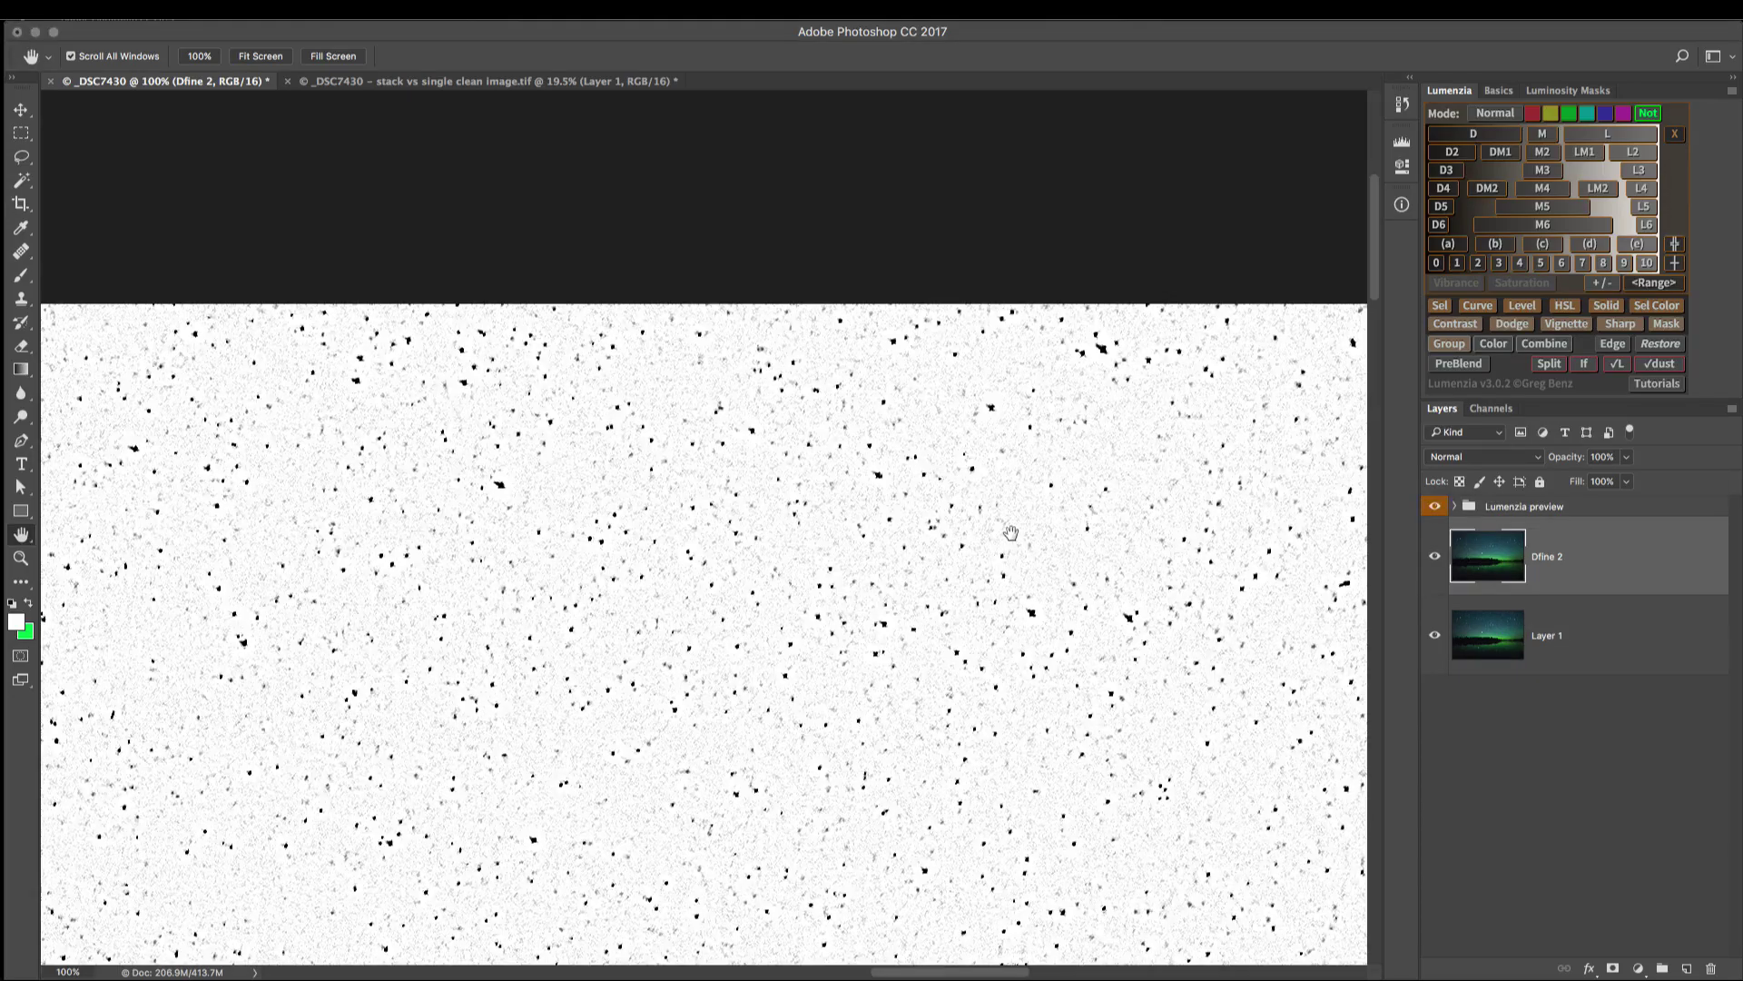
{"action": "left_click_drag", "start_coordinate": [1056, 599], "coordinate": [986, 125]}
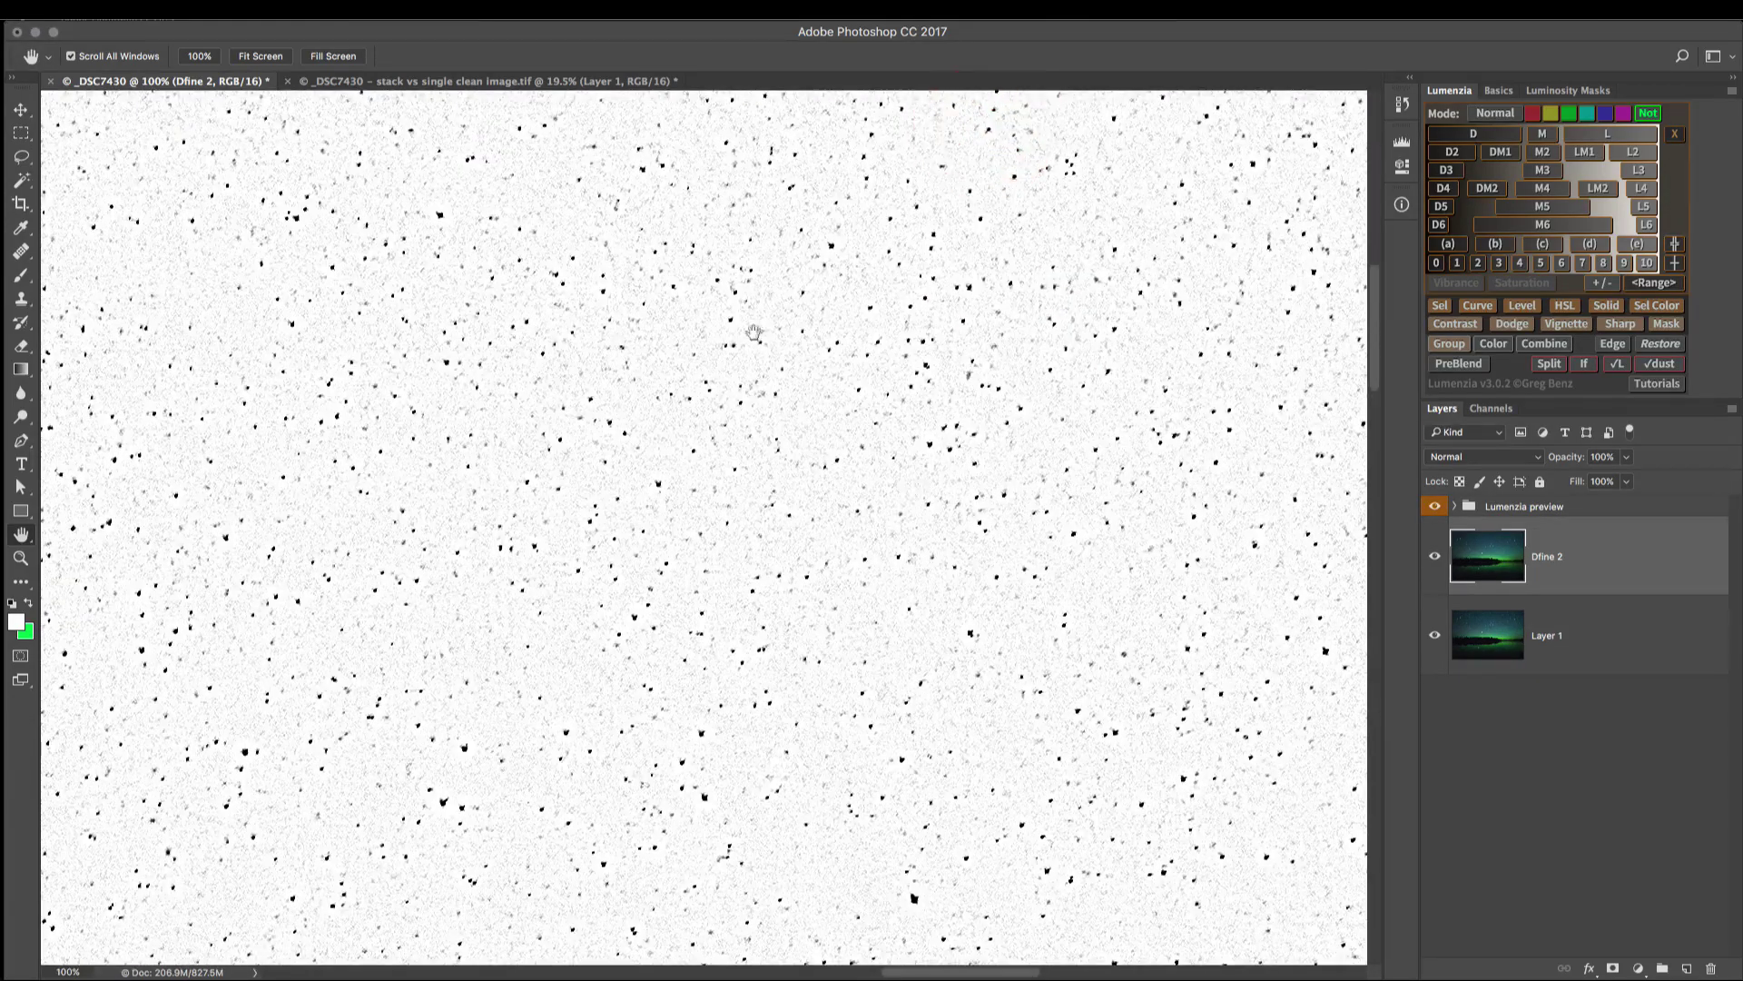
{"action": "left_click_drag", "start_coordinate": [699, 309], "coordinate": [934, 770]}
{"action": "left_click_drag", "start_coordinate": [544, 364], "coordinate": [1296, 454]}
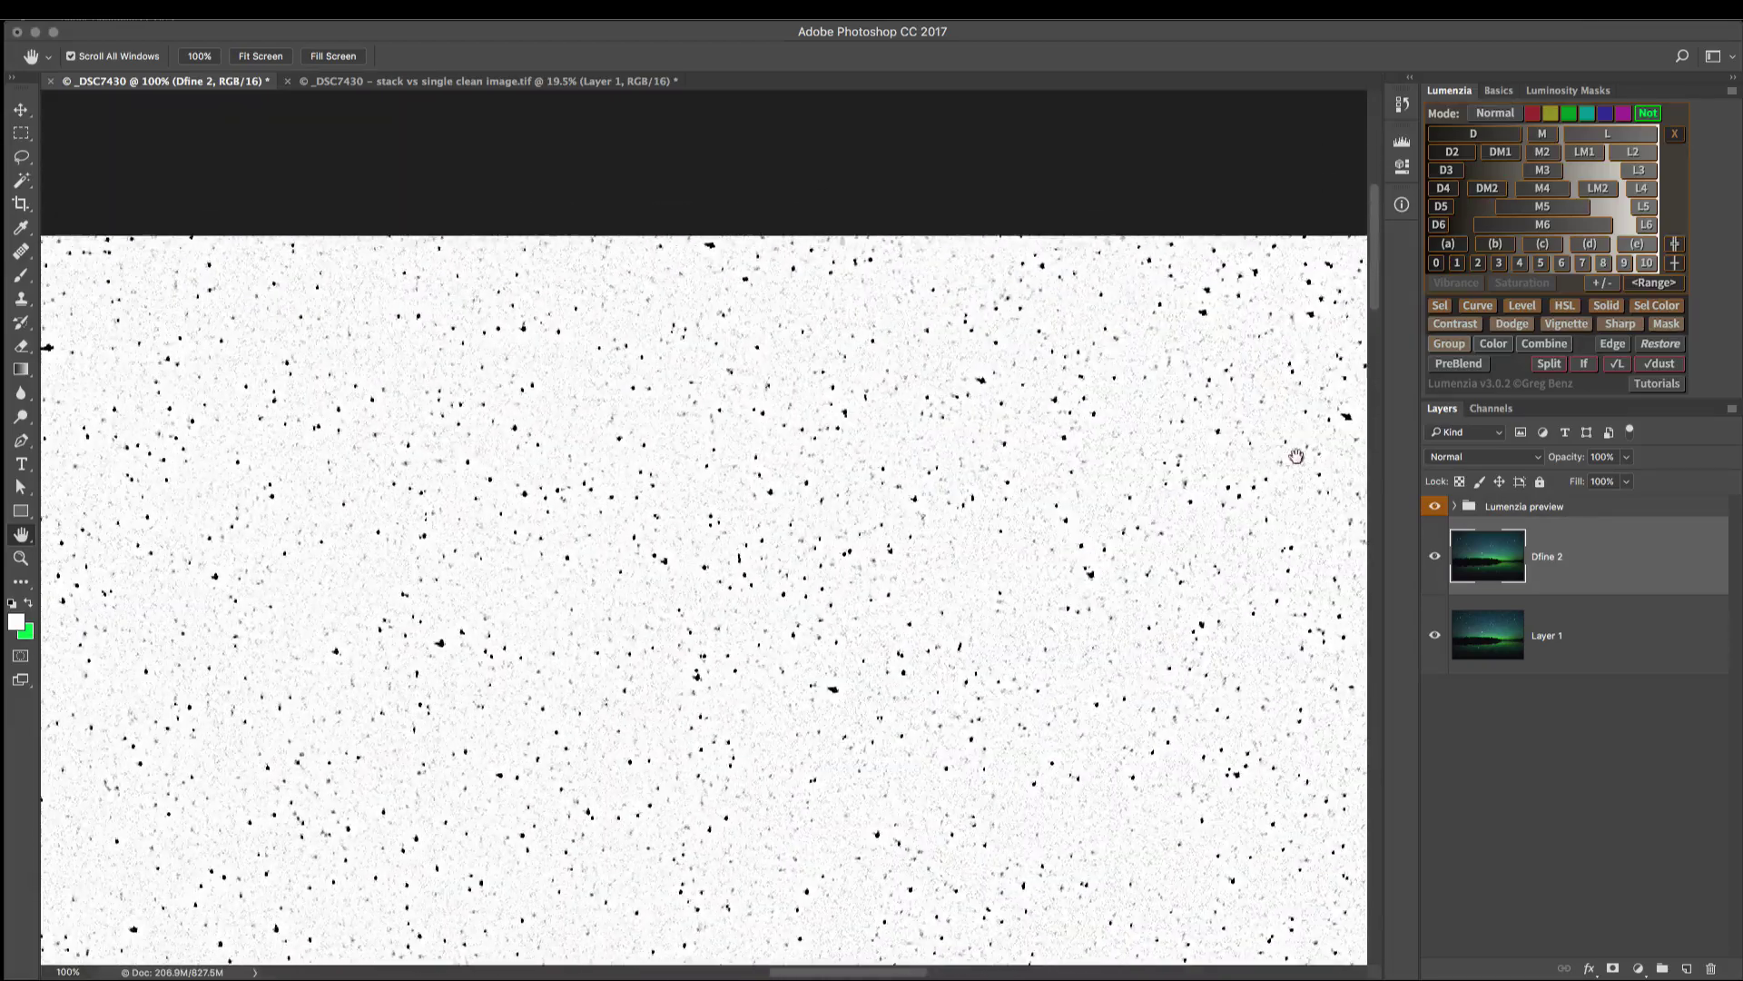
{"action": "left_click_drag", "start_coordinate": [778, 440], "coordinate": [1082, 374]}
{"action": "left_click_drag", "start_coordinate": [1080, 490], "coordinate": [626, 393]}
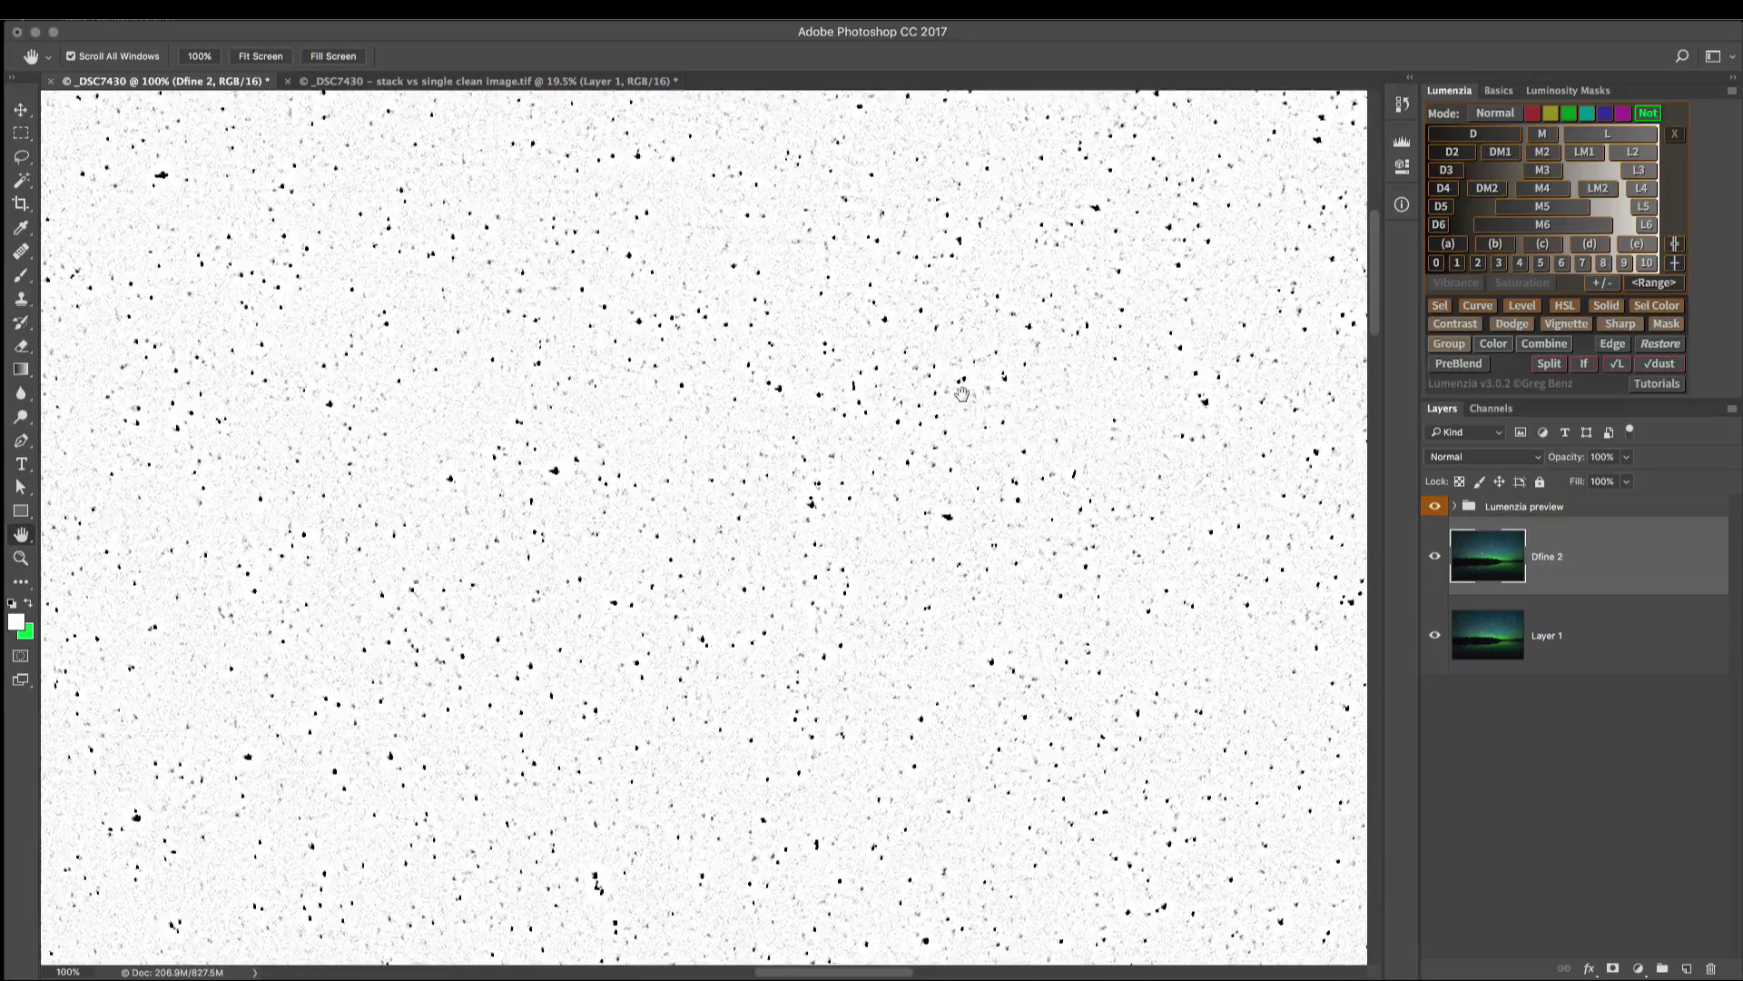
{"action": "left_click_drag", "start_coordinate": [1044, 472], "coordinate": [824, 58]}
{"action": "left_click_drag", "start_coordinate": [836, 583], "coordinate": [918, 164]}
{"action": "left_click_drag", "start_coordinate": [864, 299], "coordinate": [570, 47]}
{"action": "left_click_drag", "start_coordinate": [934, 224], "coordinate": [766, 451]}
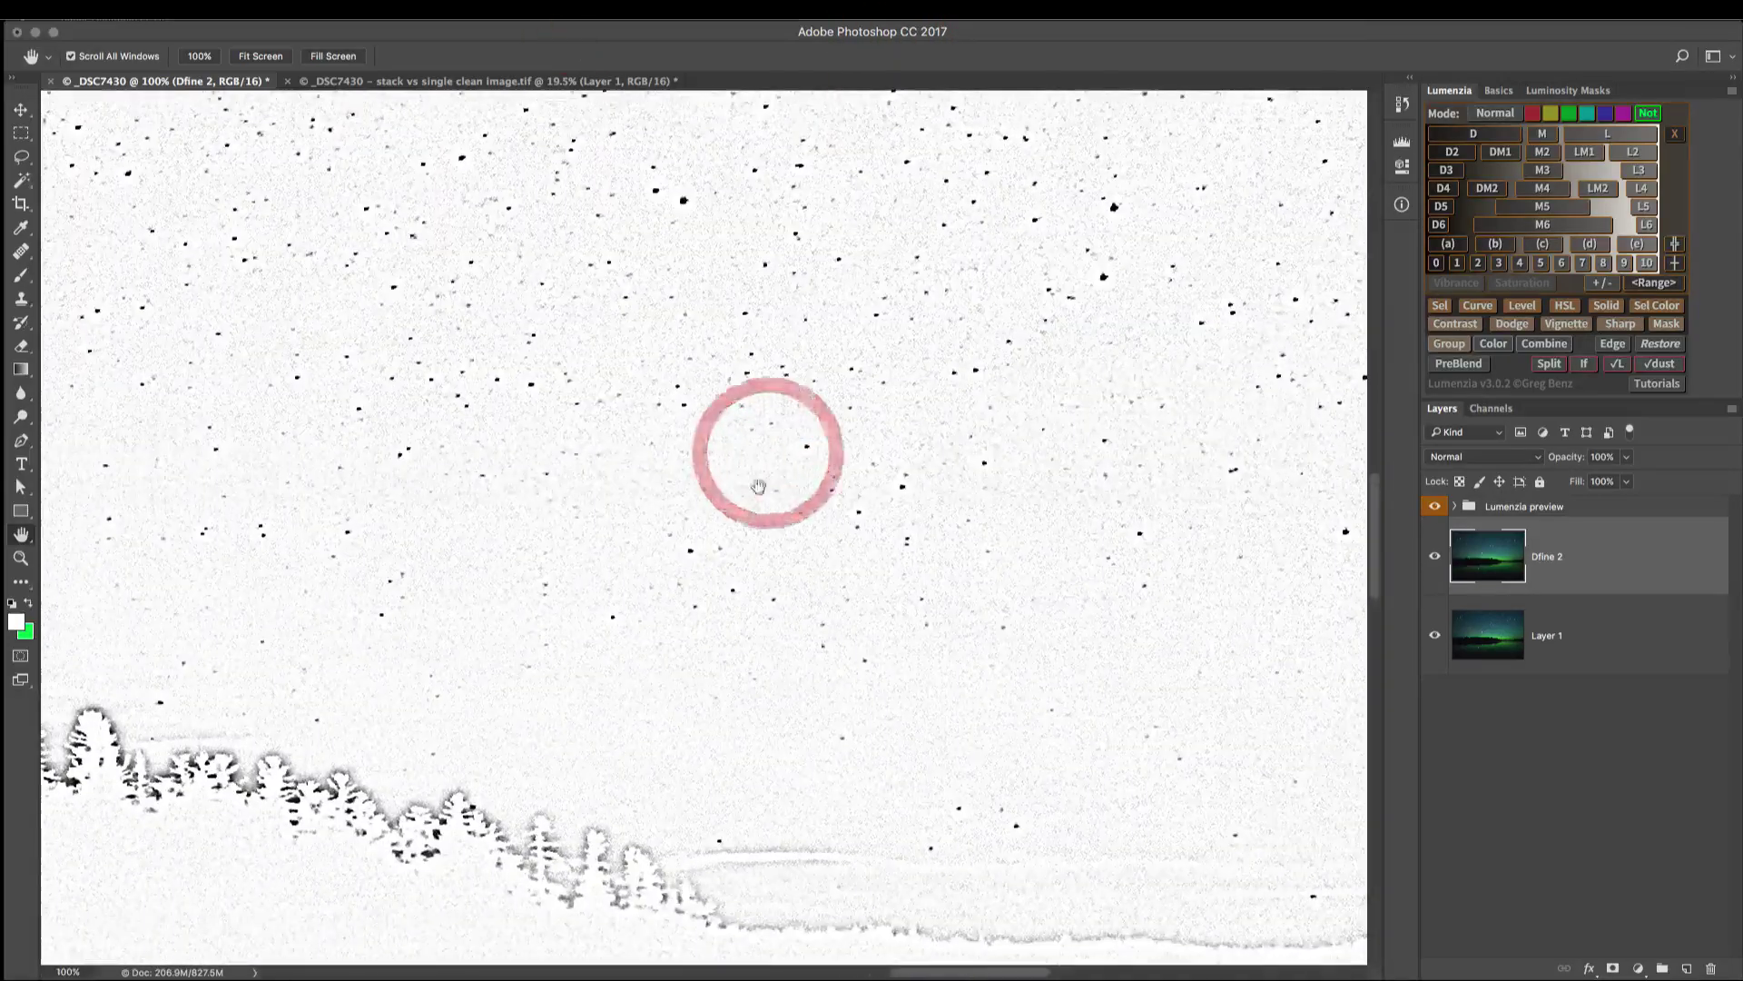
{"action": "left_click_drag", "start_coordinate": [705, 375], "coordinate": [662, 778]}
{"action": "left_click_drag", "start_coordinate": [821, 335], "coordinate": [778, 685]}
{"action": "left_click_drag", "start_coordinate": [863, 467], "coordinate": [844, 650]}
{"action": "left_click_drag", "start_coordinate": [774, 311], "coordinate": [623, 401]}
{"action": "left_click_drag", "start_coordinate": [965, 537], "coordinate": [768, 278]}
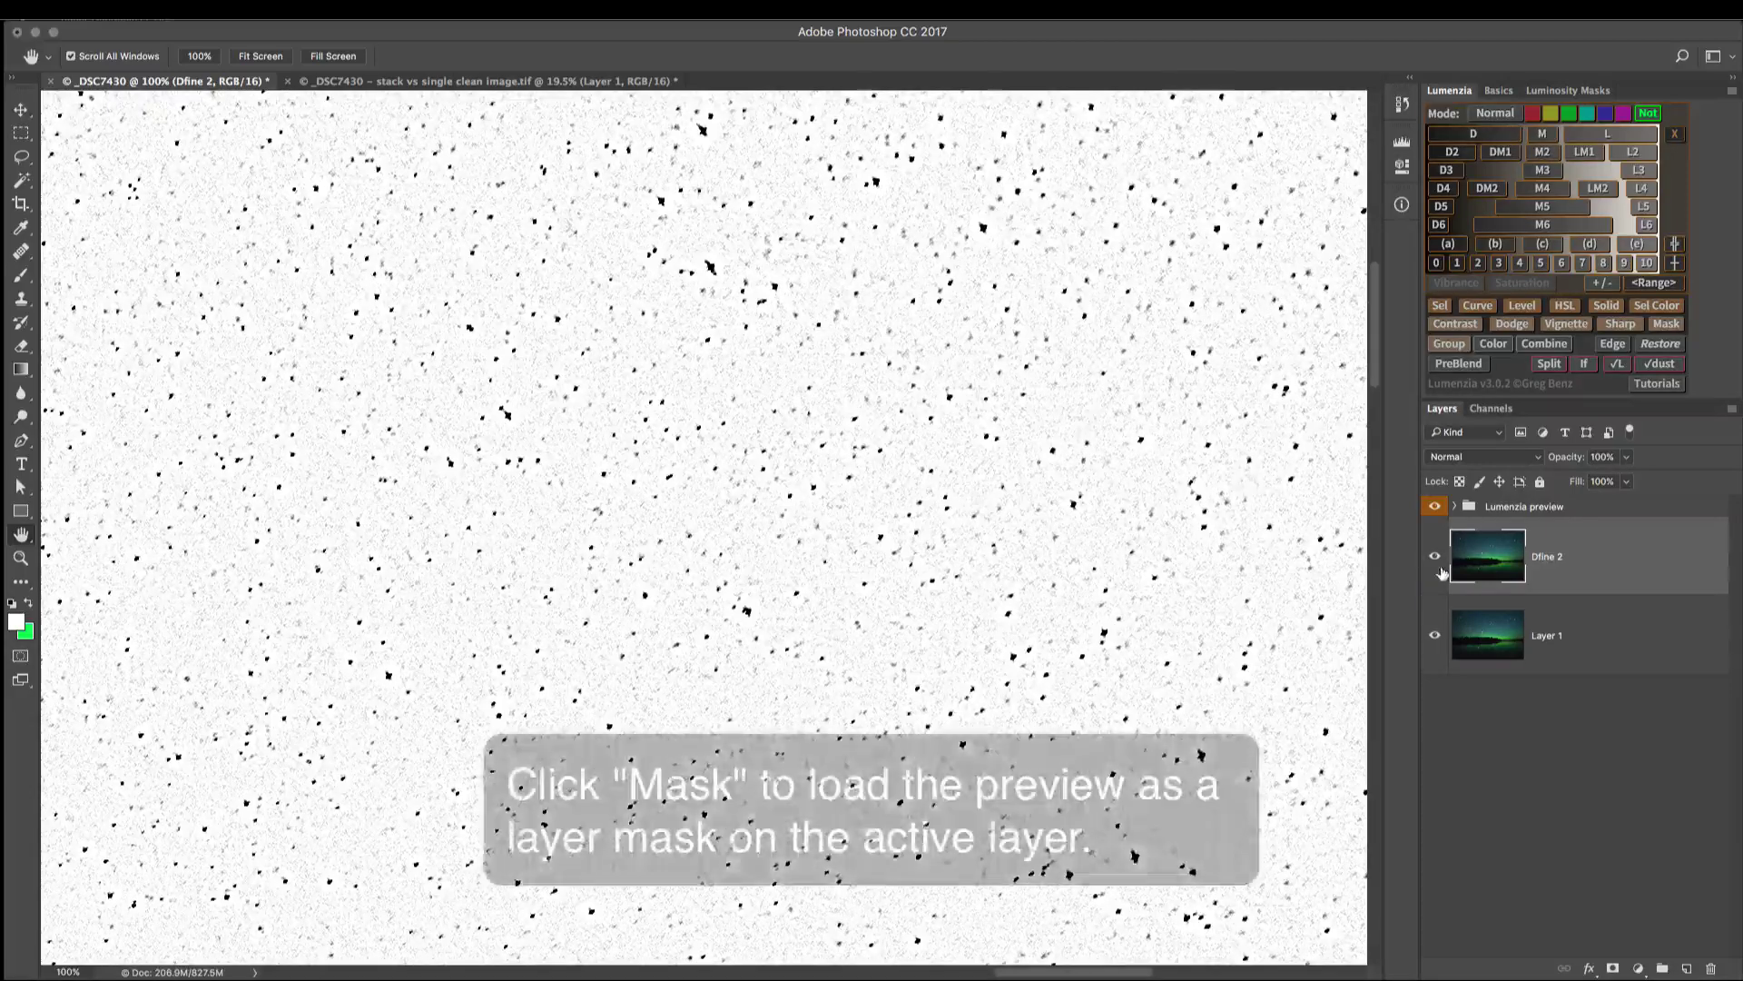
Step: Load the star preview as the Dfine 2 layer mask and toggle it on and off at 200%
{"action": "left_click", "coordinate": [1667, 325]}
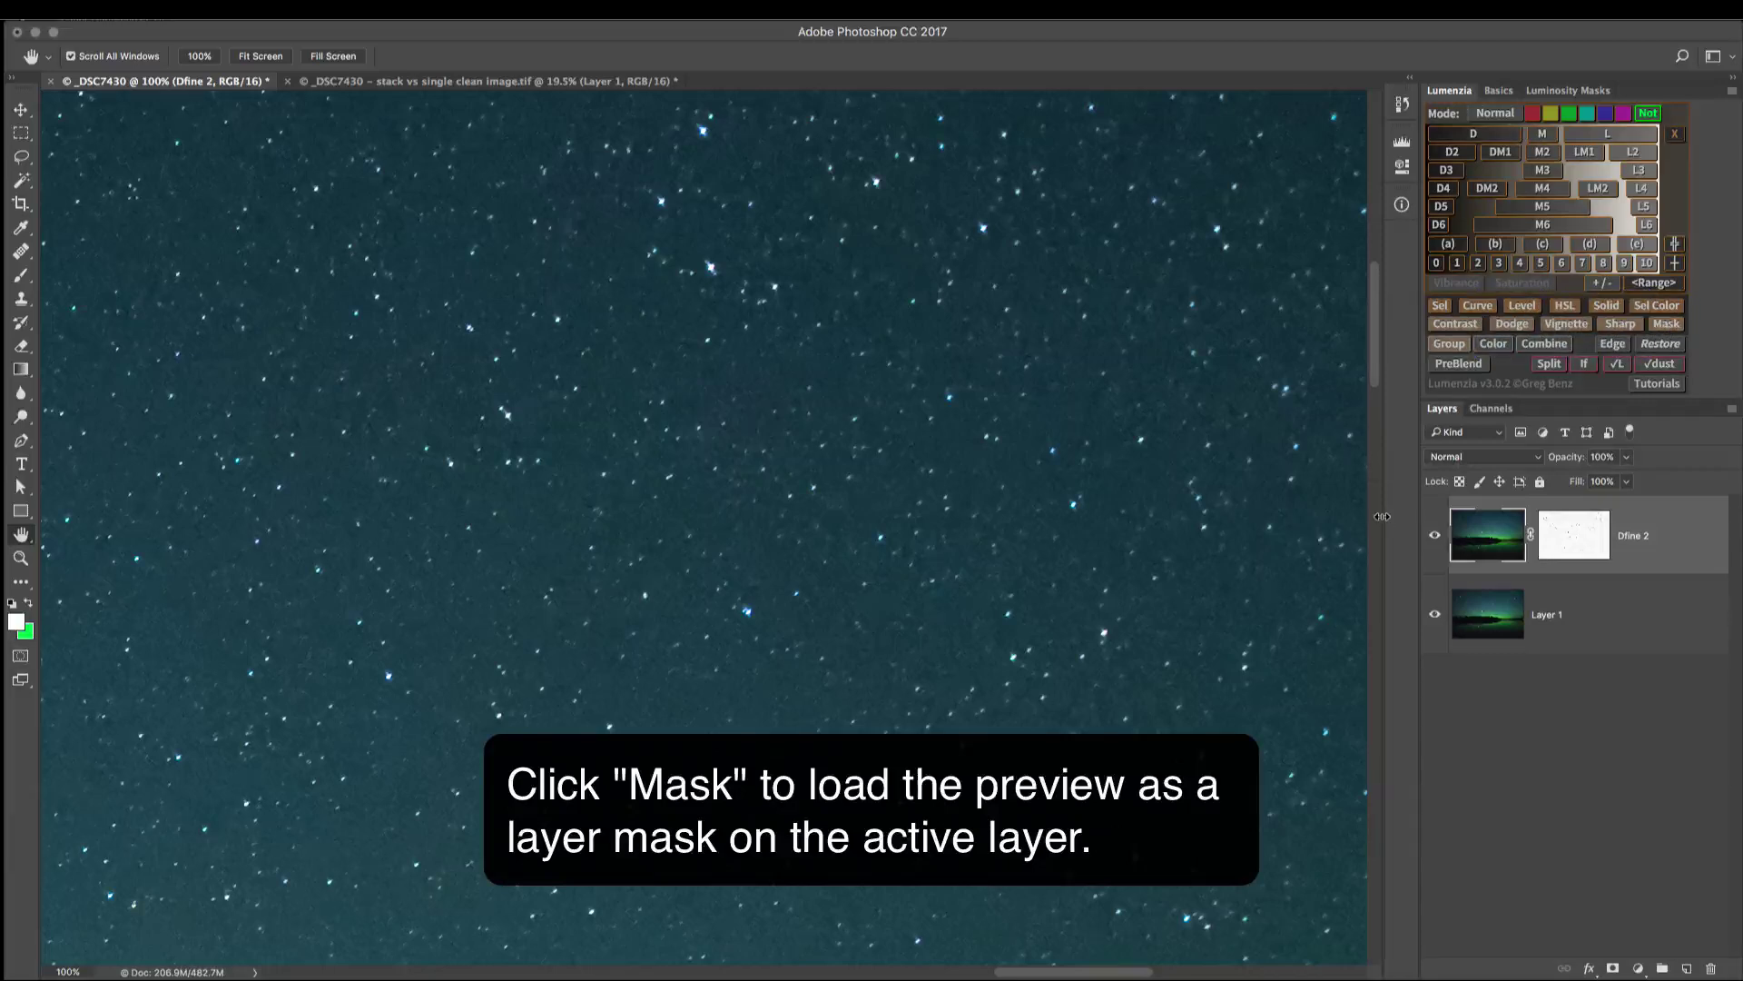
{"action": "key", "text": "super+plus"}
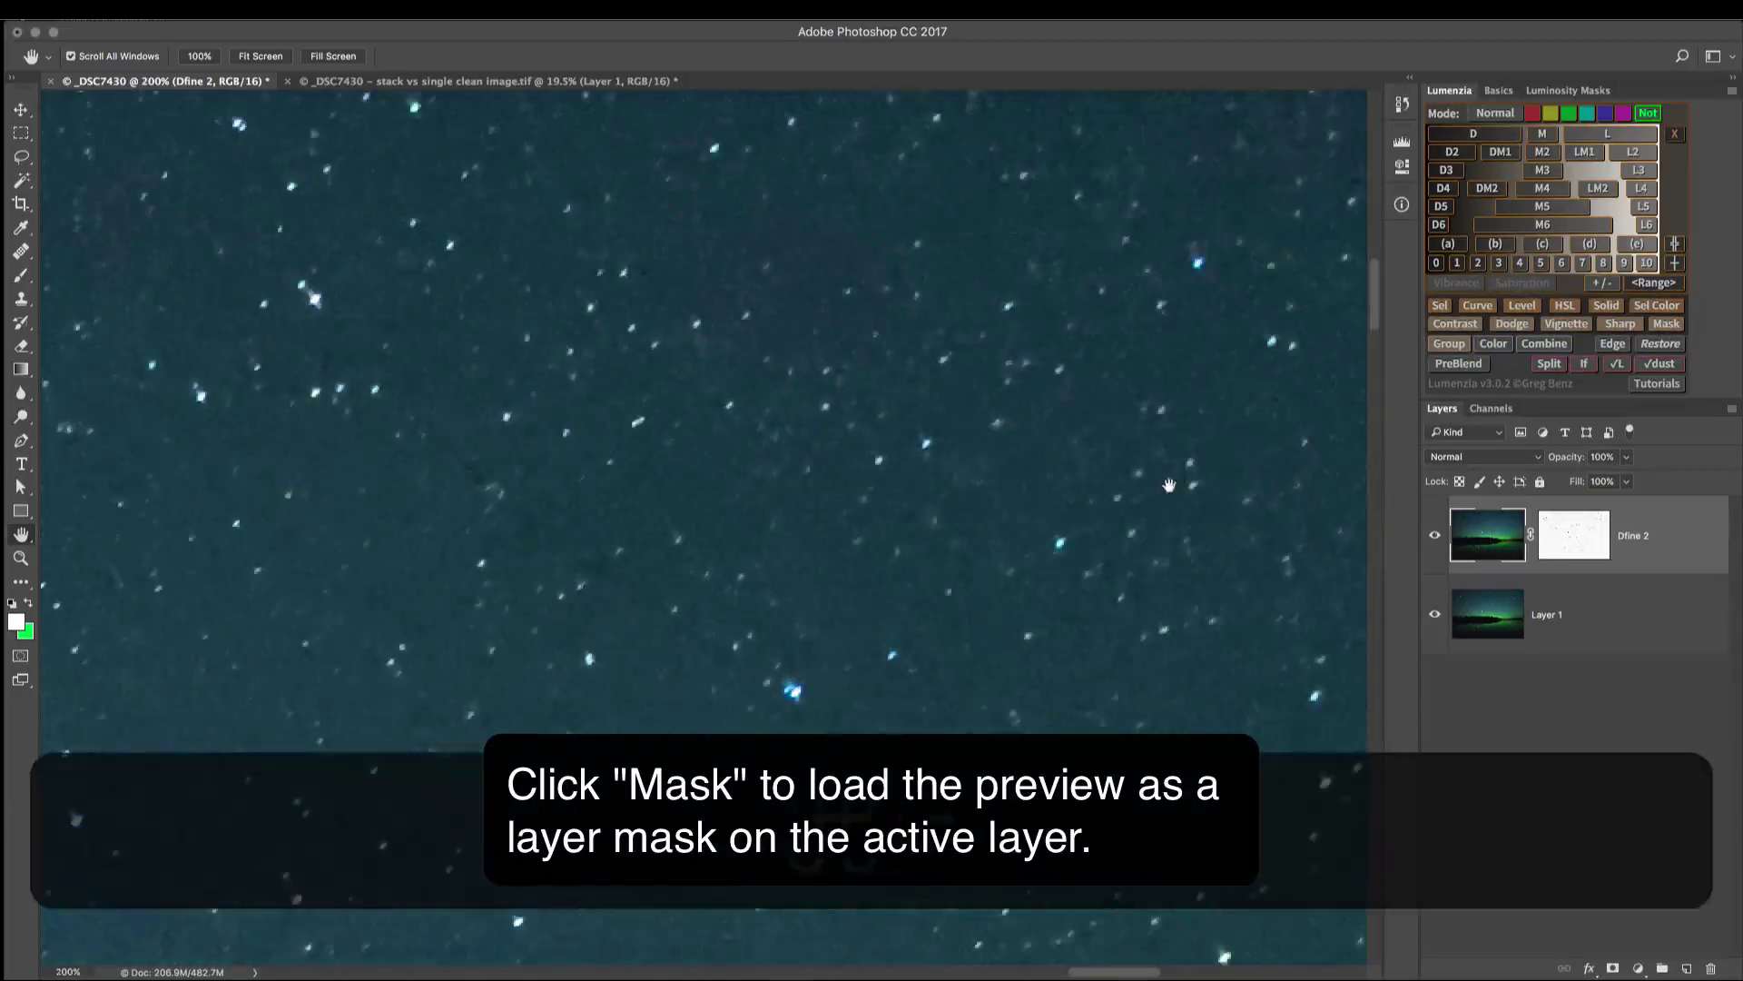
{"action": "left_click", "coordinate": [1579, 542], "text": "shift"}
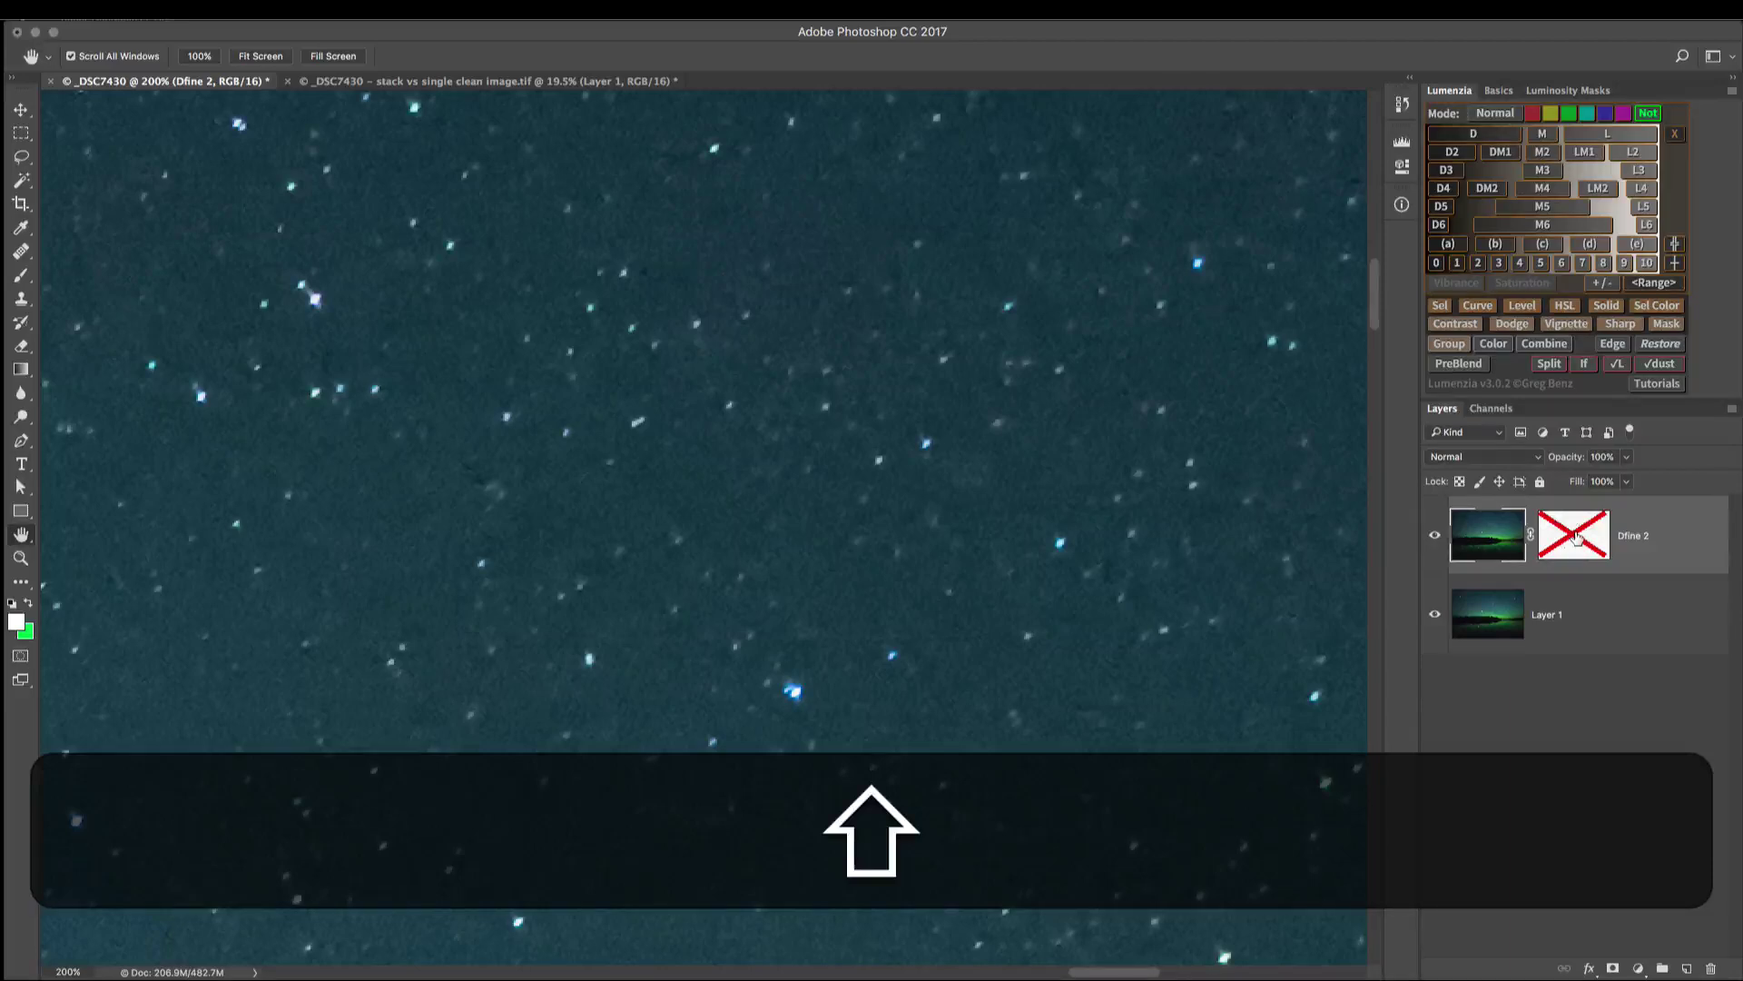
{"action": "left_click", "coordinate": [1577, 537], "text": "shift"}
{"action": "left_click", "coordinate": [1577, 538], "text": "shift"}
{"action": "left_click", "coordinate": [1577, 537], "text": "shift"}
{"action": "left_click_drag", "start_coordinate": [1103, 334], "coordinate": [1180, 690]}
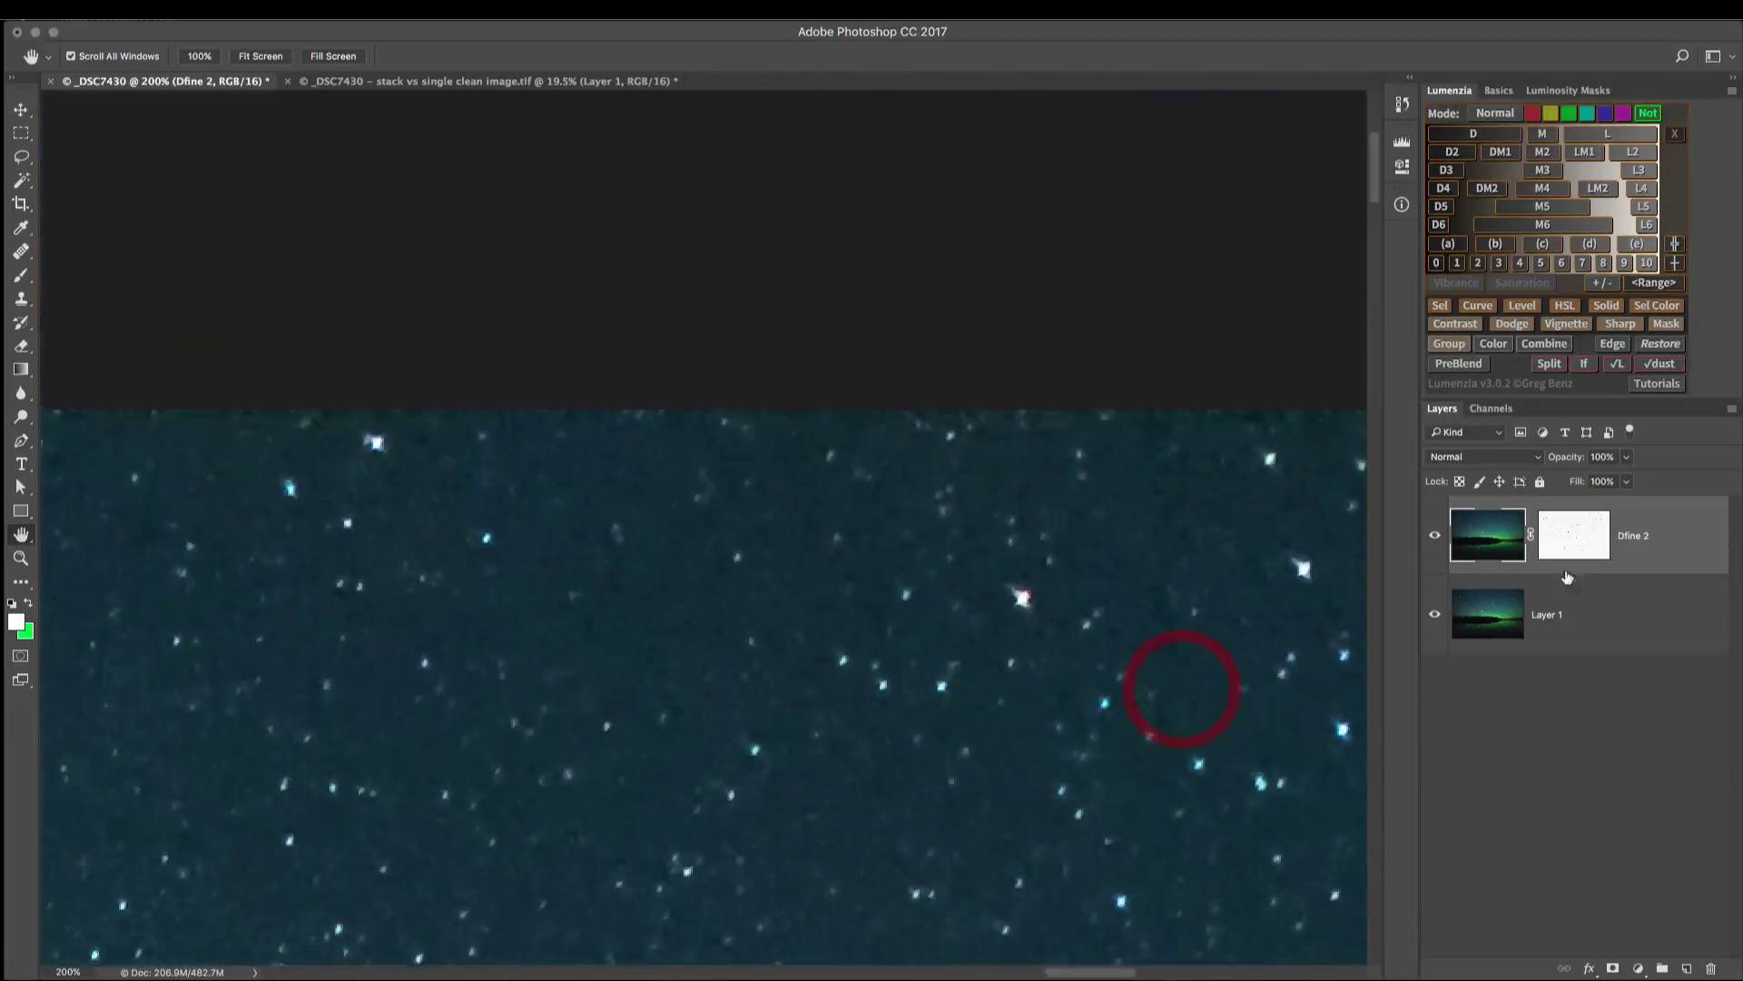
Step: Compare the starfield with the Dfine 2 mask on and off while panning across several sky areas
{"action": "left_click", "coordinate": [1577, 538], "text": "shift"}
{"action": "left_click", "coordinate": [1577, 537], "text": "shift"}
{"action": "left_click_drag", "start_coordinate": [657, 421], "coordinate": [890, 479]}
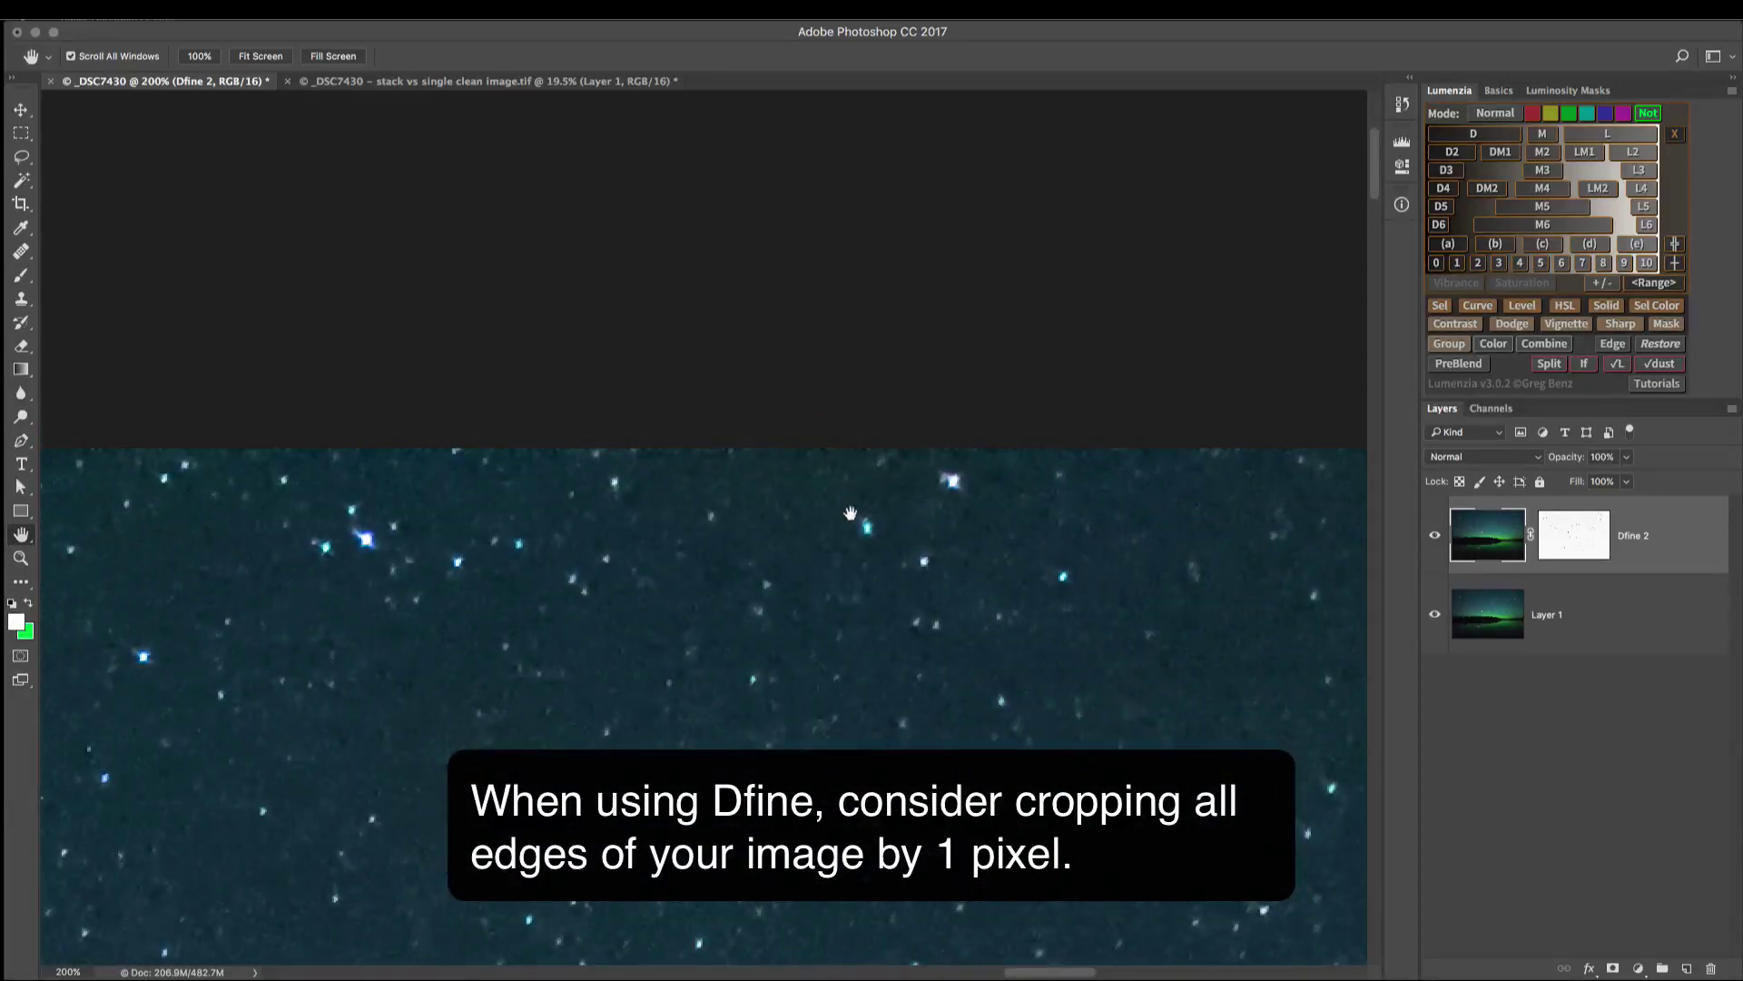
{"action": "left_click_drag", "start_coordinate": [850, 514], "coordinate": [904, 372]}
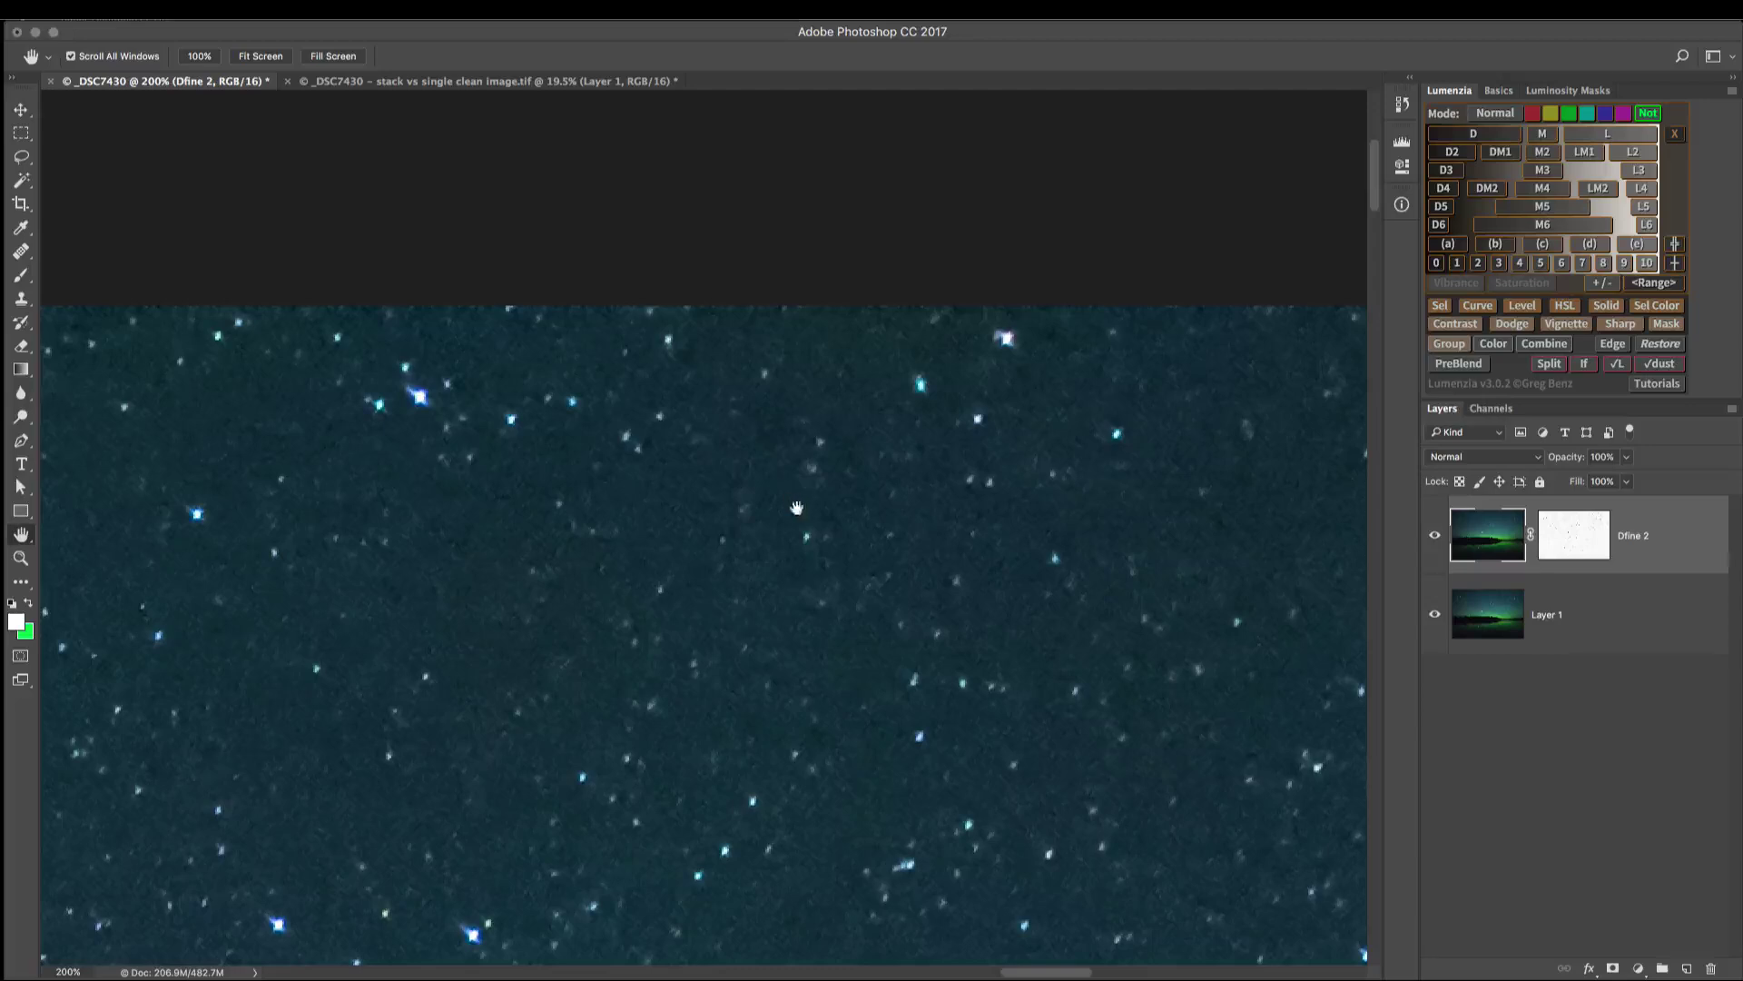
{"action": "left_click_drag", "start_coordinate": [806, 515], "coordinate": [934, 164]}
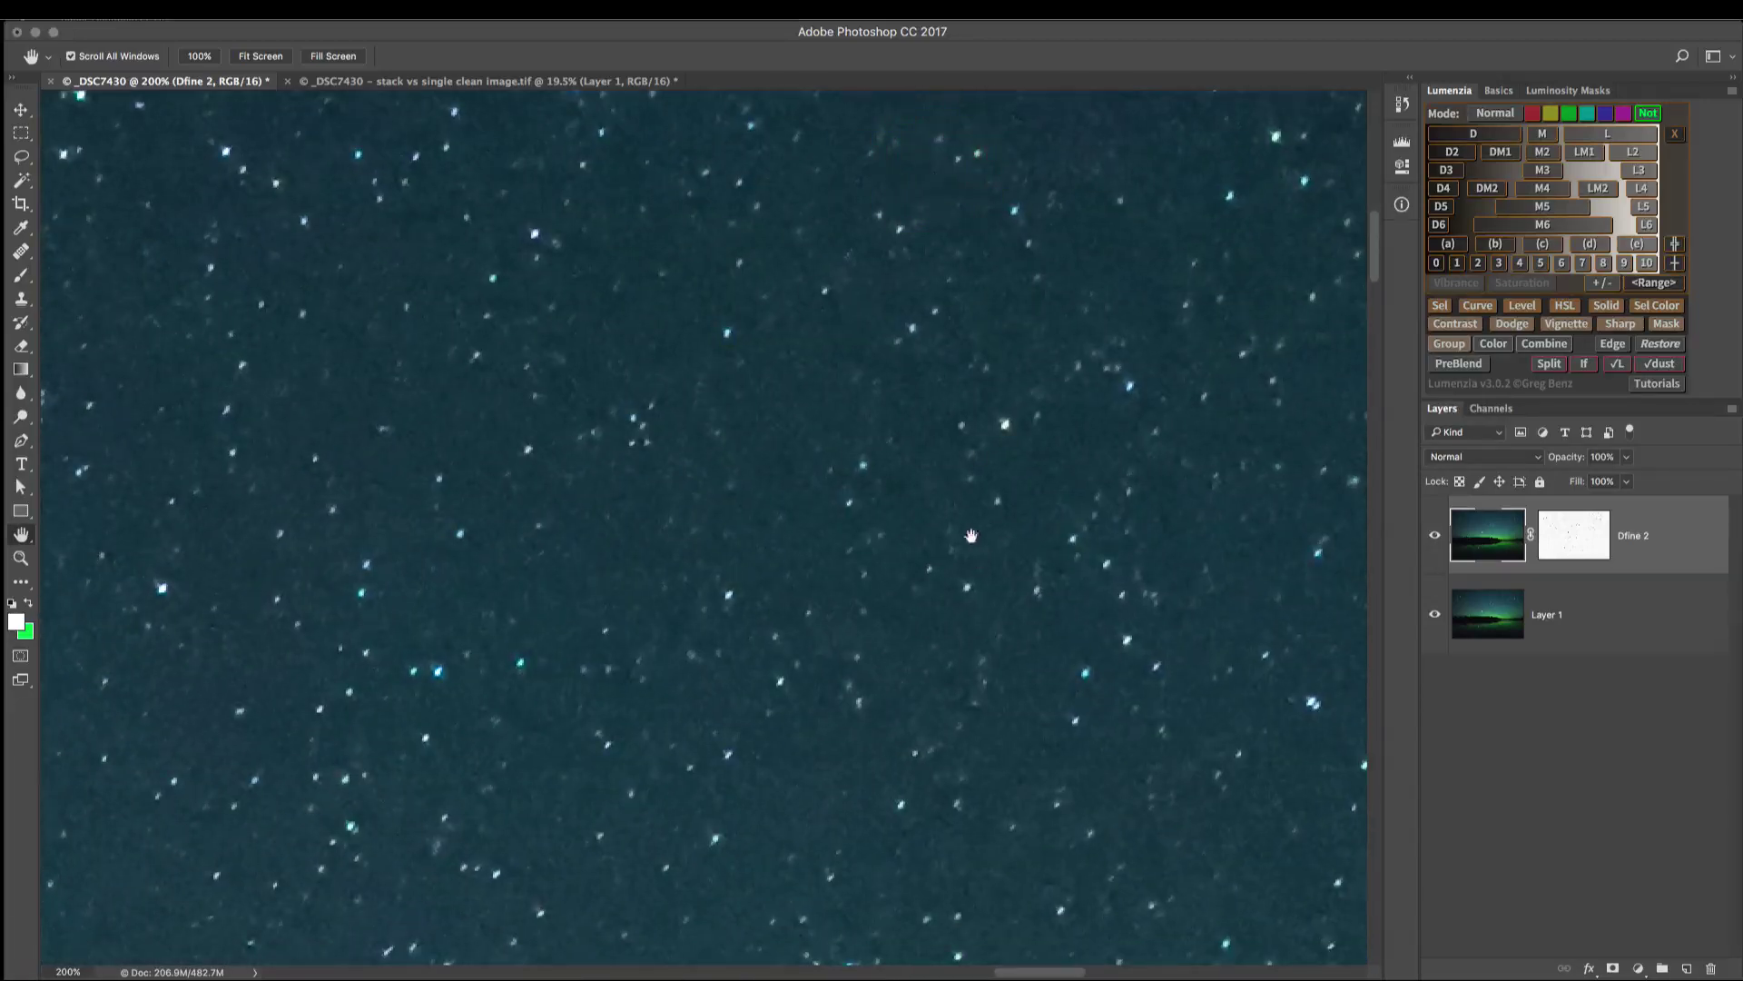
{"action": "left_click_drag", "start_coordinate": [965, 430], "coordinate": [965, 67]}
{"action": "left_click_drag", "start_coordinate": [1044, 436], "coordinate": [1050, 66]}
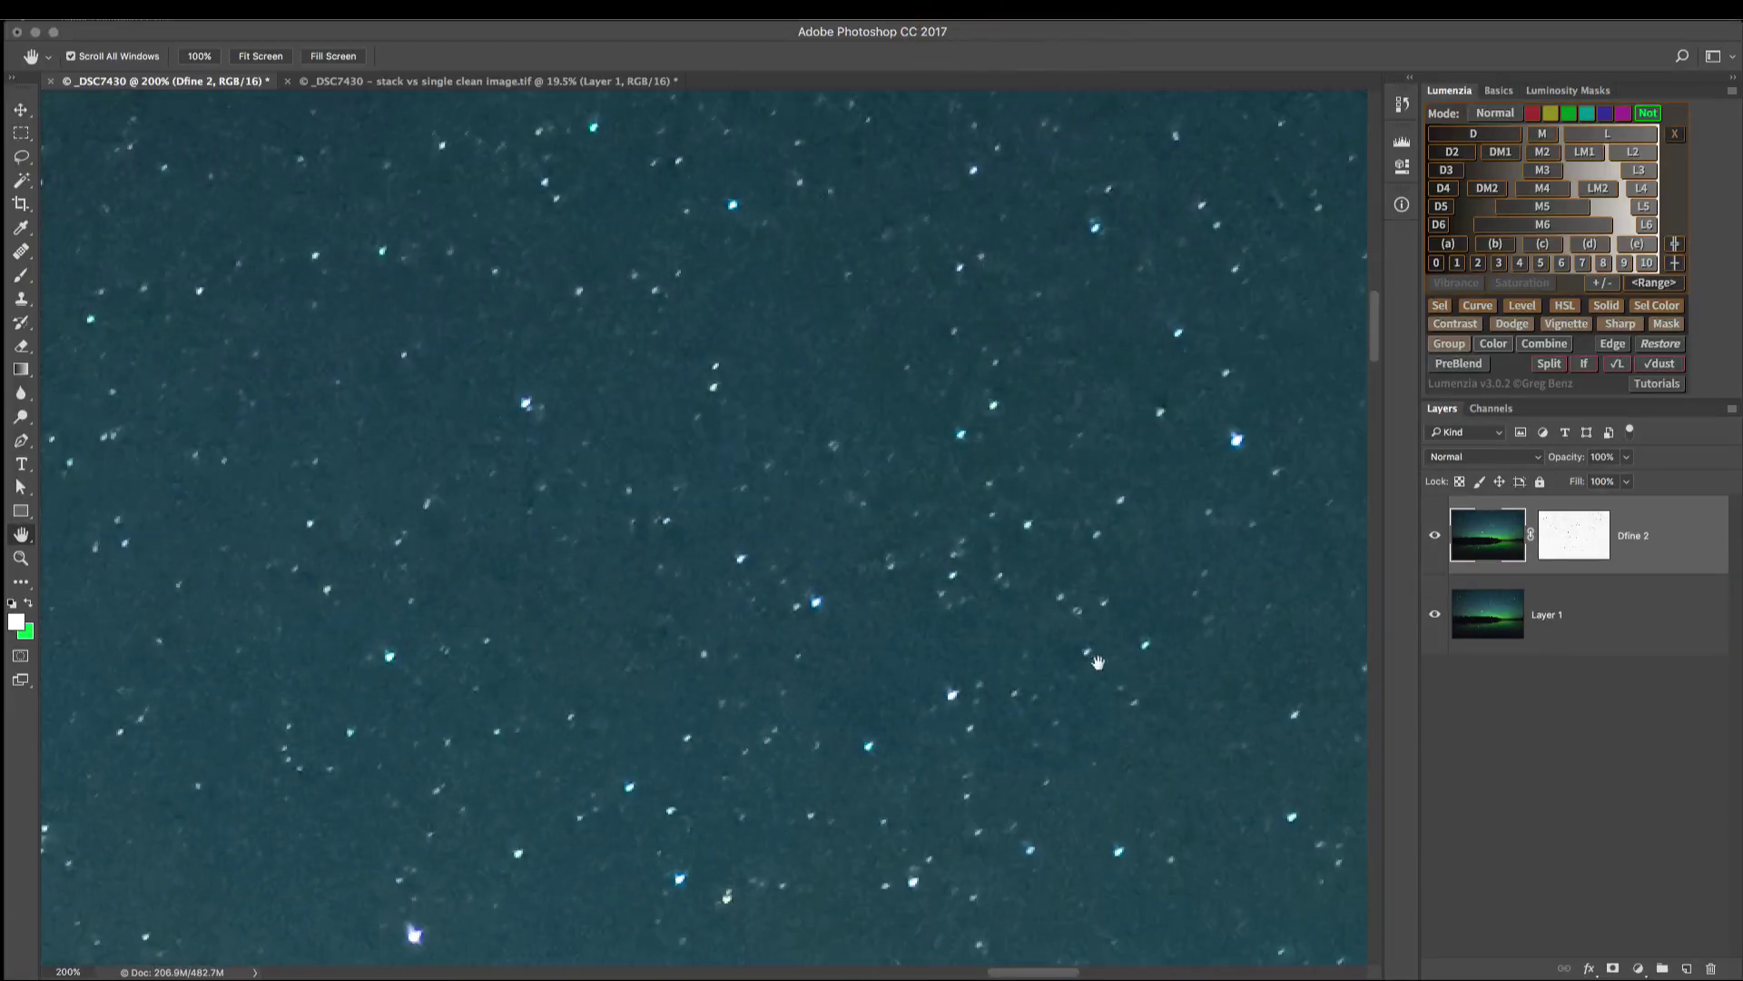
{"action": "left_click_drag", "start_coordinate": [1095, 664], "coordinate": [1080, 300]}
{"action": "left_click_drag", "start_coordinate": [908, 590], "coordinate": [735, 195]}
{"action": "left_click_drag", "start_coordinate": [817, 545], "coordinate": [754, 270]}
{"action": "left_click", "coordinate": [1563, 543], "text": "shift"}
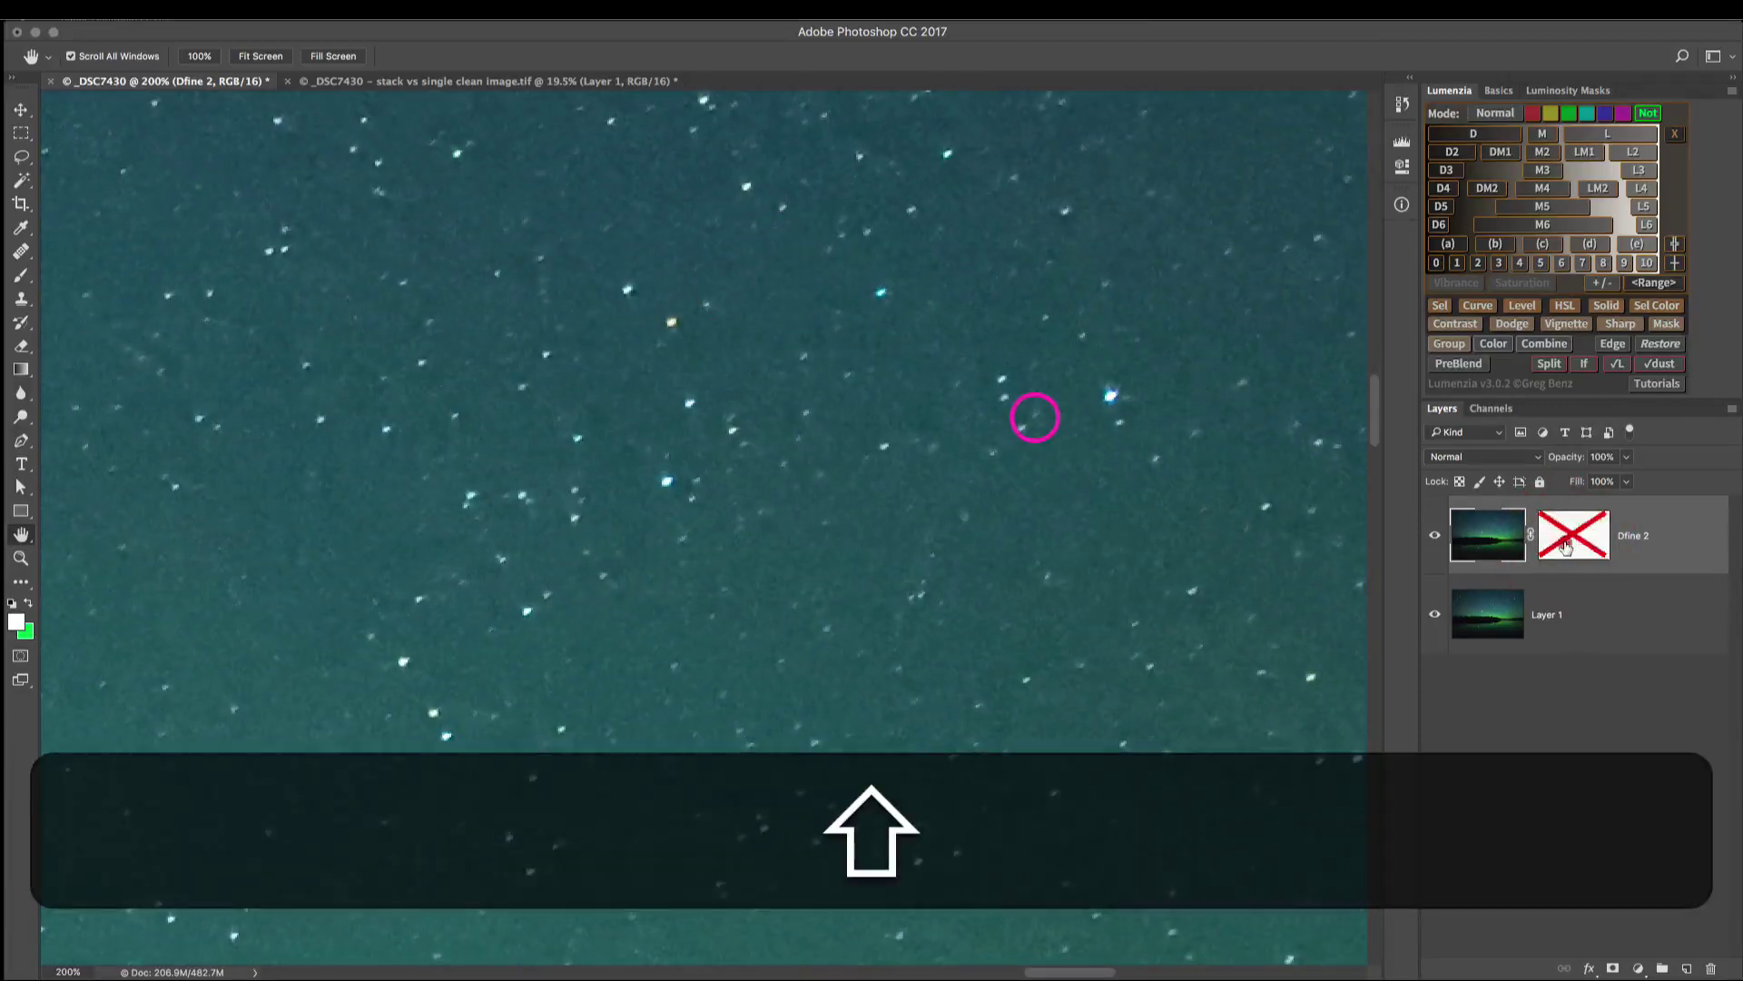
{"action": "left_click", "coordinate": [1566, 545], "text": "shift"}
{"action": "left_click", "coordinate": [1565, 545], "text": "shift"}
{"action": "left_click", "coordinate": [1565, 545], "text": "shift"}
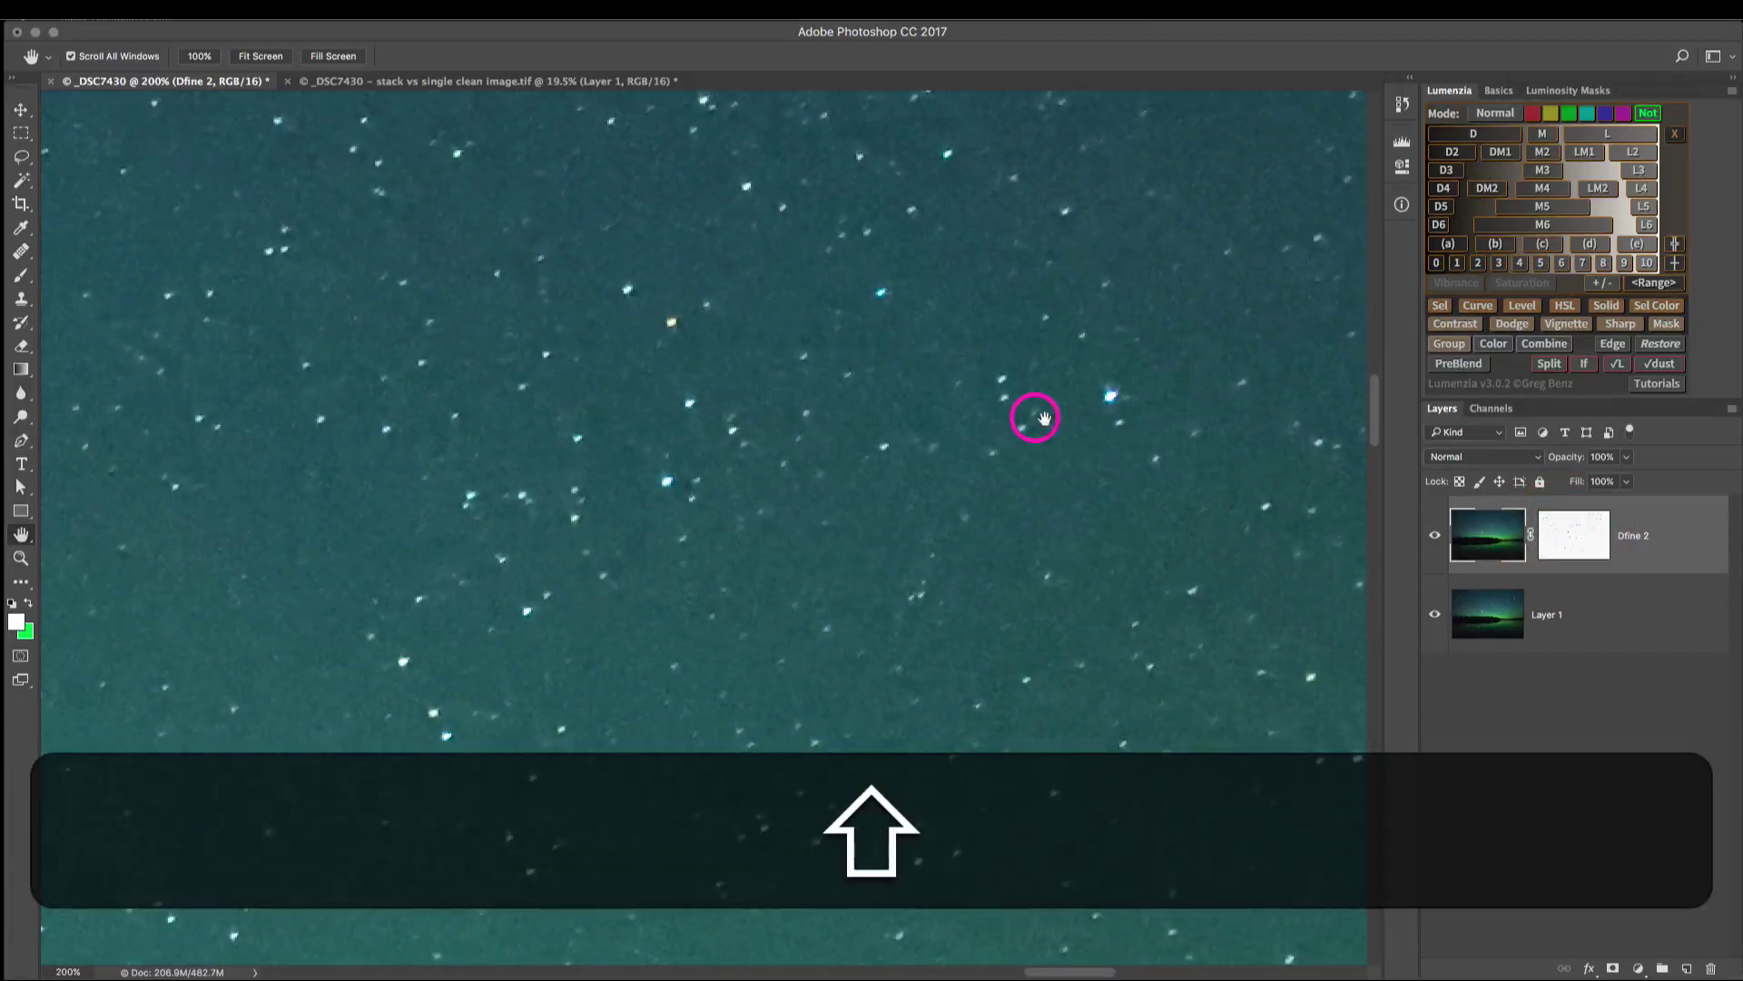
{"action": "left_click", "coordinate": [1564, 535], "text": "shift"}
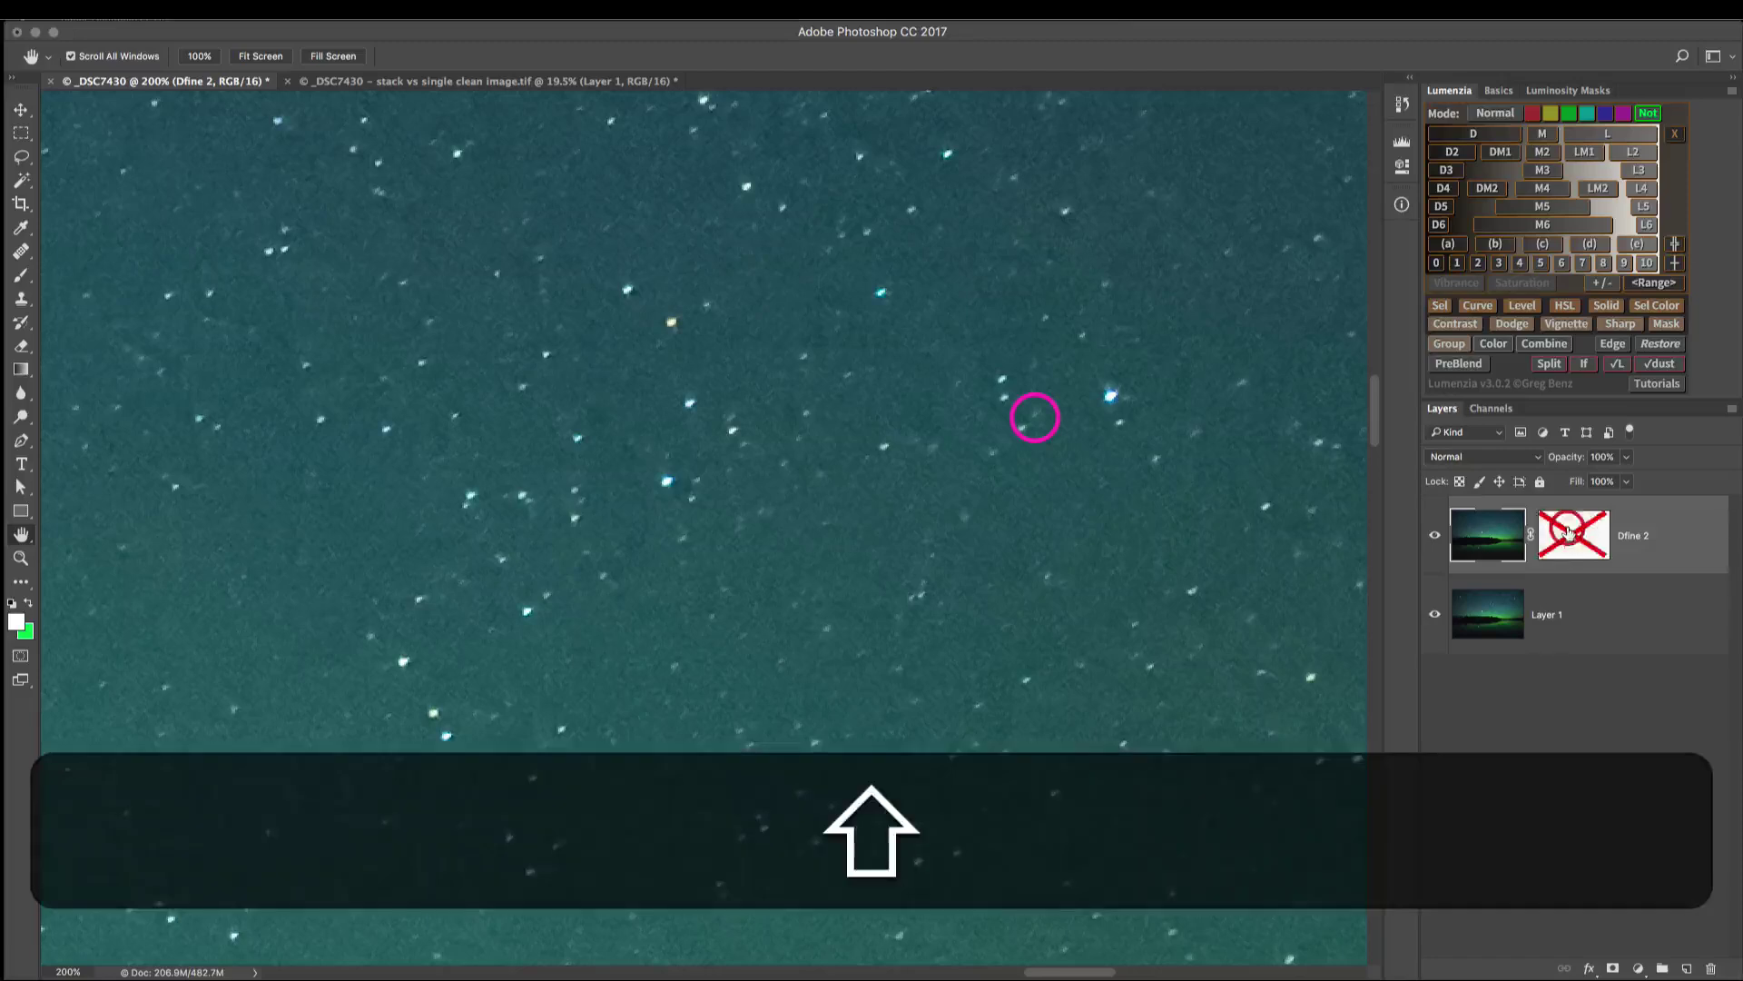
{"action": "left_click", "coordinate": [1563, 536], "text": "shift"}
Step: Pan up to the aurora, compare the mask on and off there, then display the mask alone
{"action": "left_click_drag", "start_coordinate": [1116, 726], "coordinate": [1616, 36]}
{"action": "left_click", "coordinate": [1564, 536], "text": "shift"}
{"action": "left_click", "coordinate": [1563, 536], "text": "shift"}
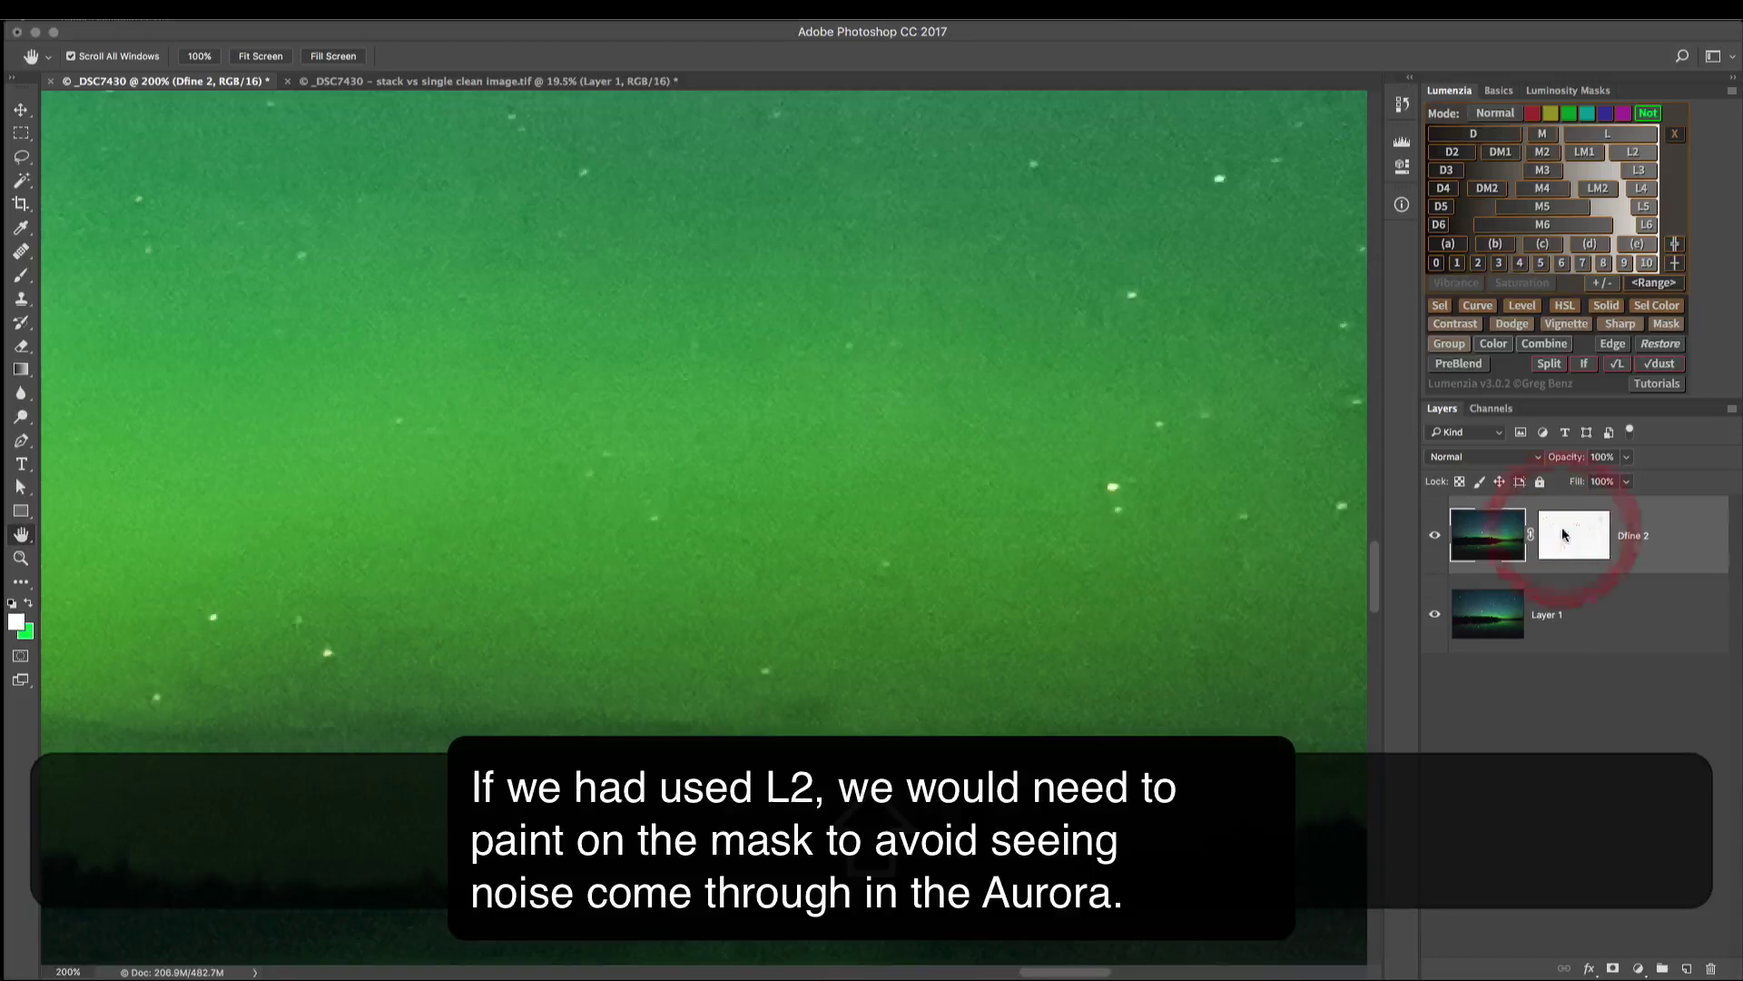
{"action": "left_click", "coordinate": [1563, 535], "text": "shift"}
{"action": "left_click", "coordinate": [1563, 536], "text": "shift"}
{"action": "left_click", "coordinate": [1563, 535], "text": "shift"}
{"action": "left_click", "coordinate": [1563, 536], "text": "shift"}
{"action": "left_click_drag", "start_coordinate": [699, 100], "coordinate": [720, 324]}
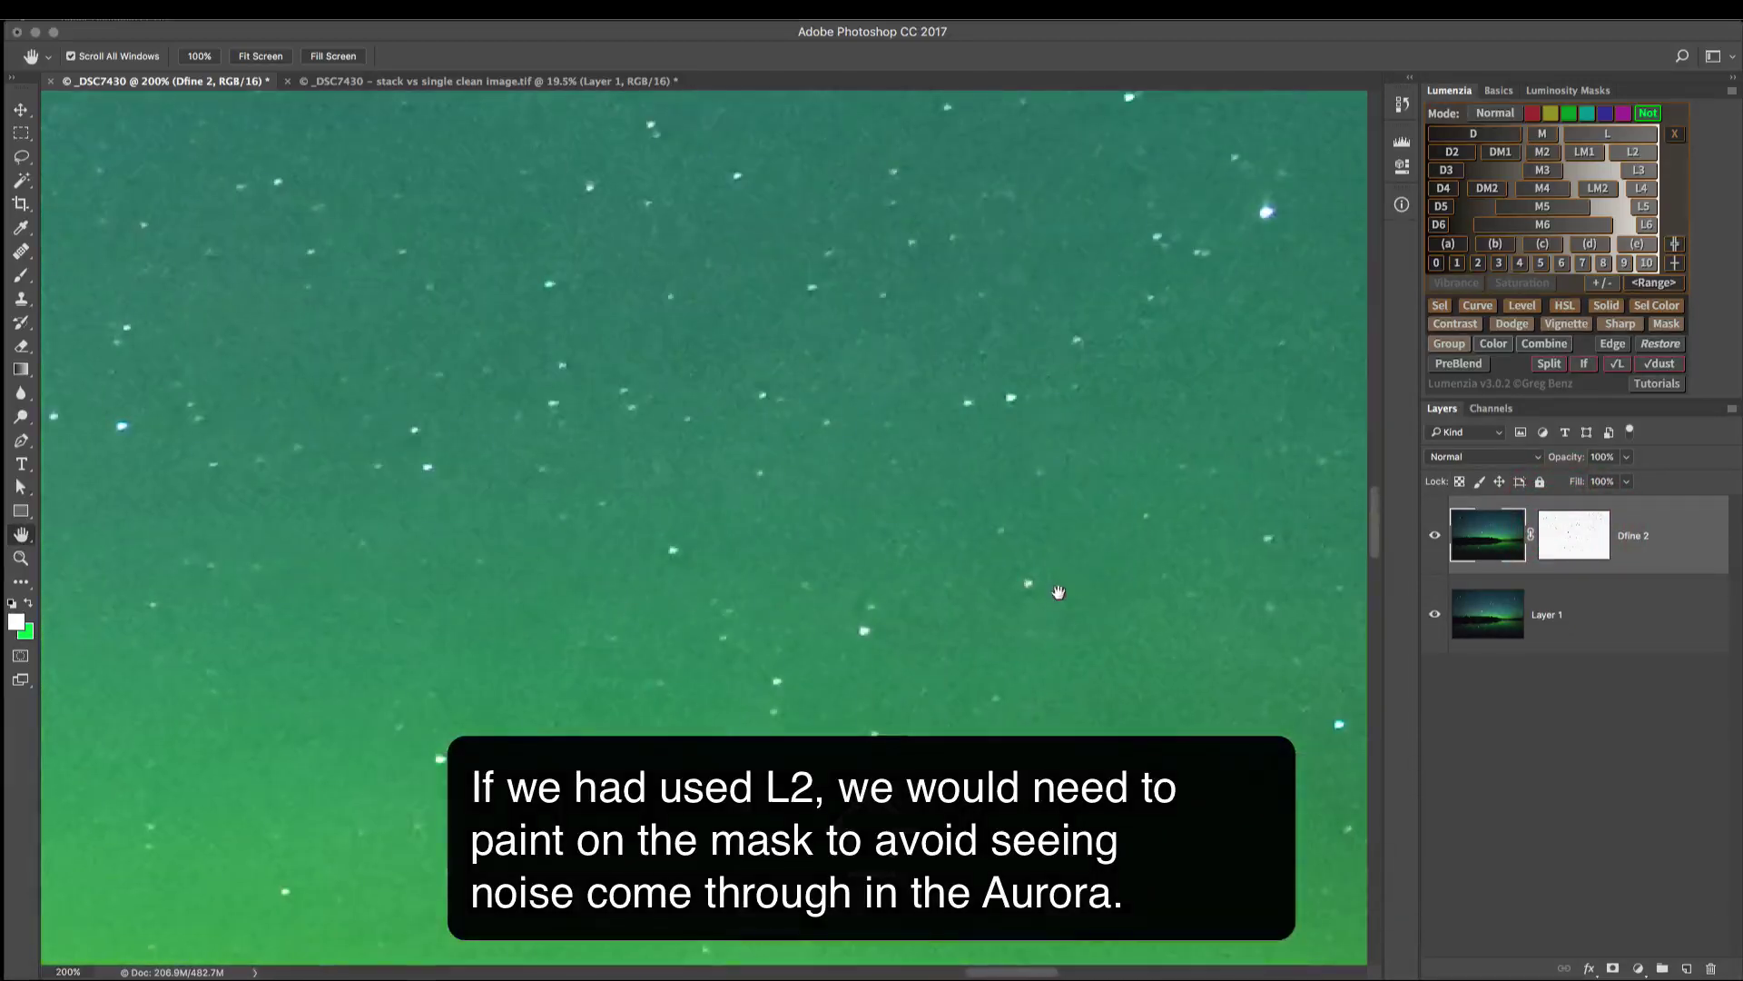
{"action": "left_click_drag", "start_coordinate": [1057, 593], "coordinate": [999, 359]}
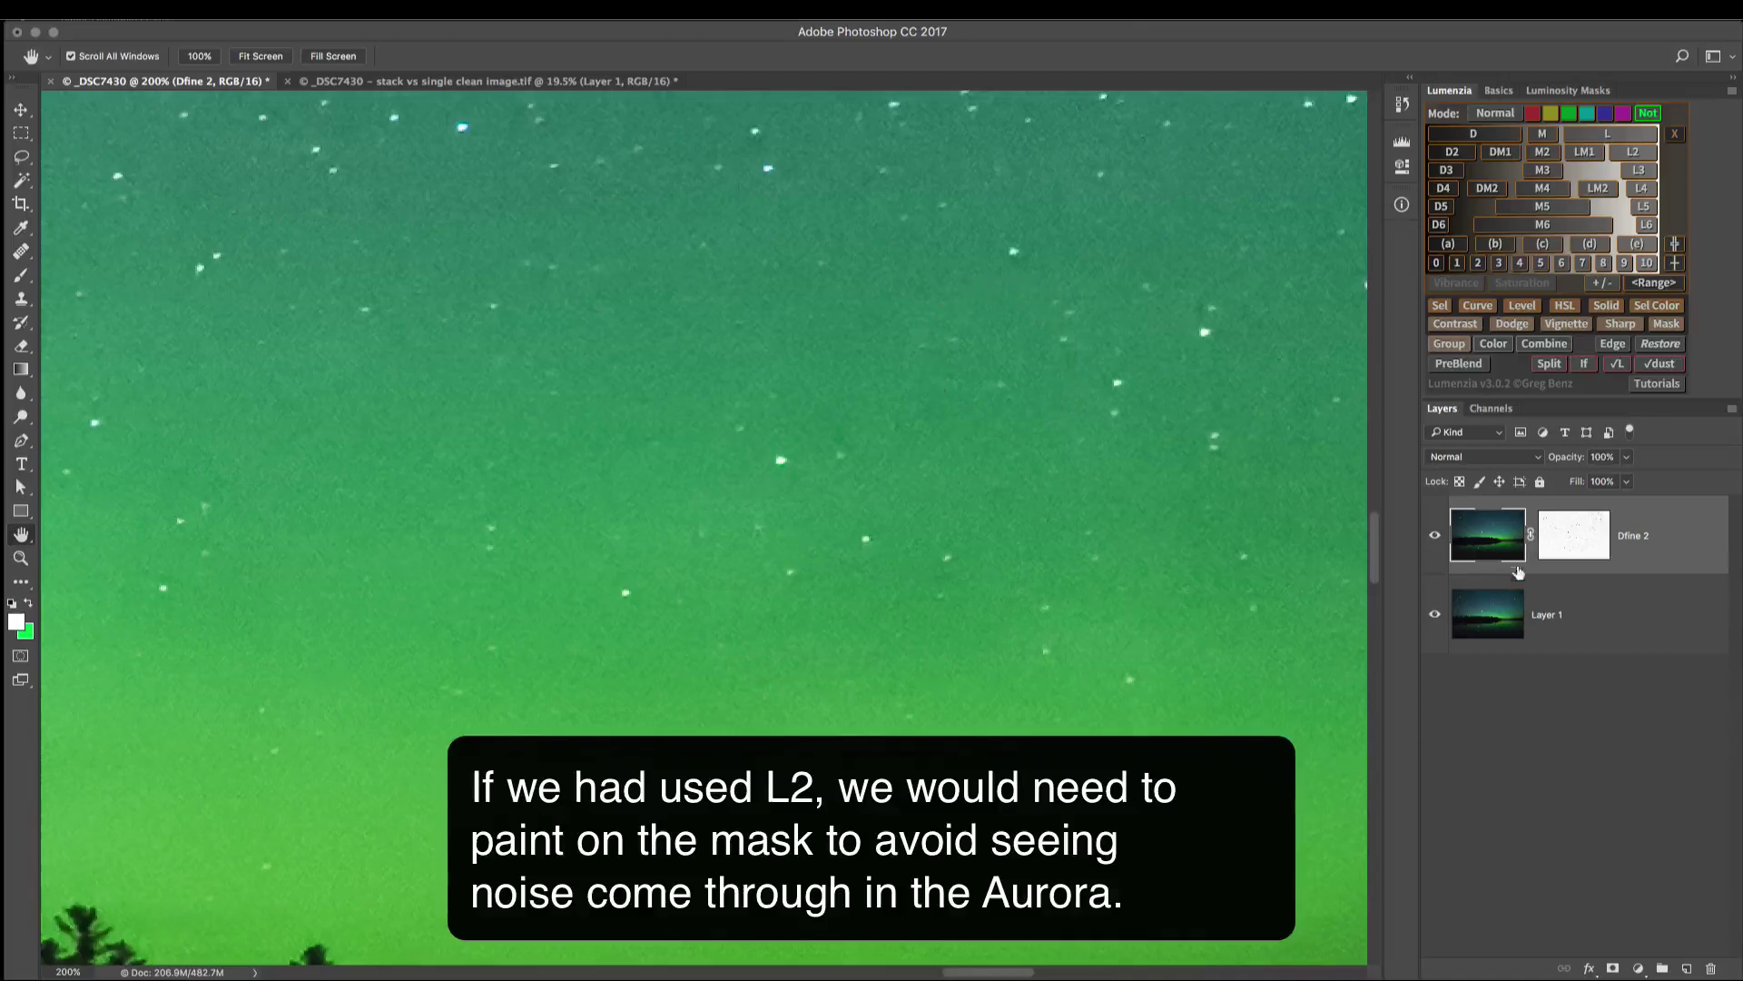
{"action": "left_click", "coordinate": [1556, 542], "text": "alt"}
Step: Flip the Dfine 2 mask on and off along the treeline, ending on the grayscale mask alone
{"action": "scroll", "coordinate": [880, 404], "scroll_direction": "down", "scroll_amount": 5}
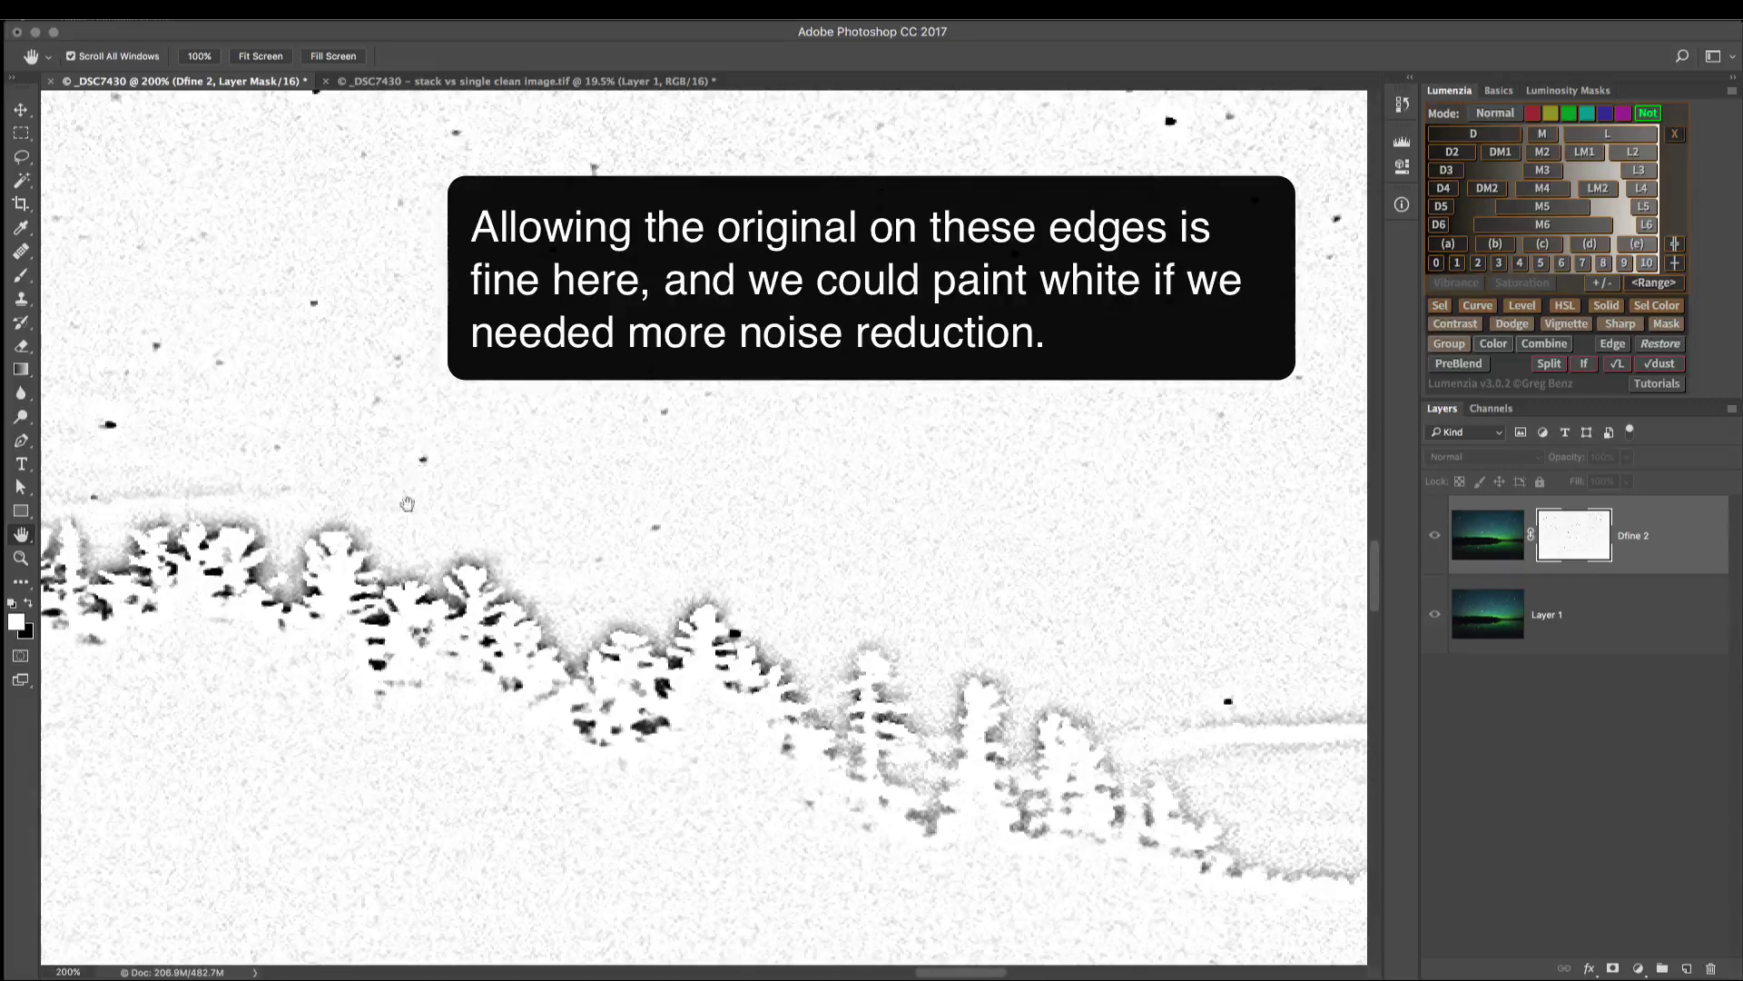
{"action": "left_click", "coordinate": [1556, 542], "text": "alt"}
{"action": "left_click_drag", "start_coordinate": [825, 585], "coordinate": [1168, 441]}
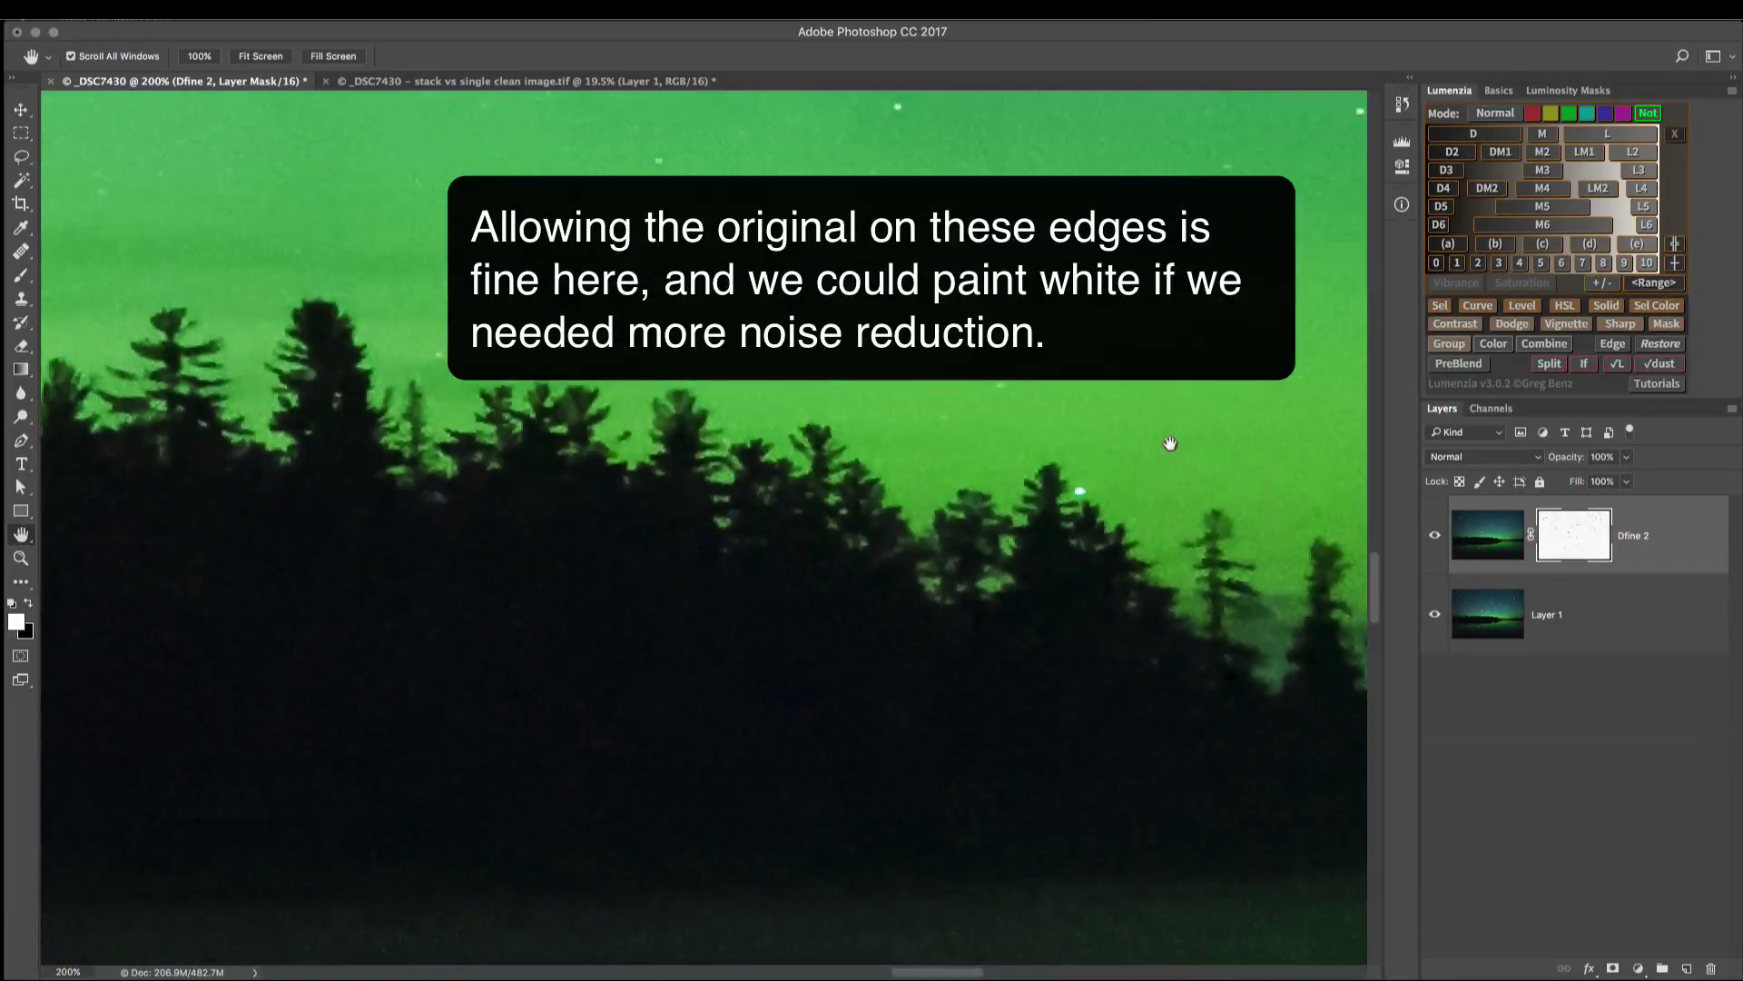
{"action": "left_click", "coordinate": [1573, 539], "text": "shift"}
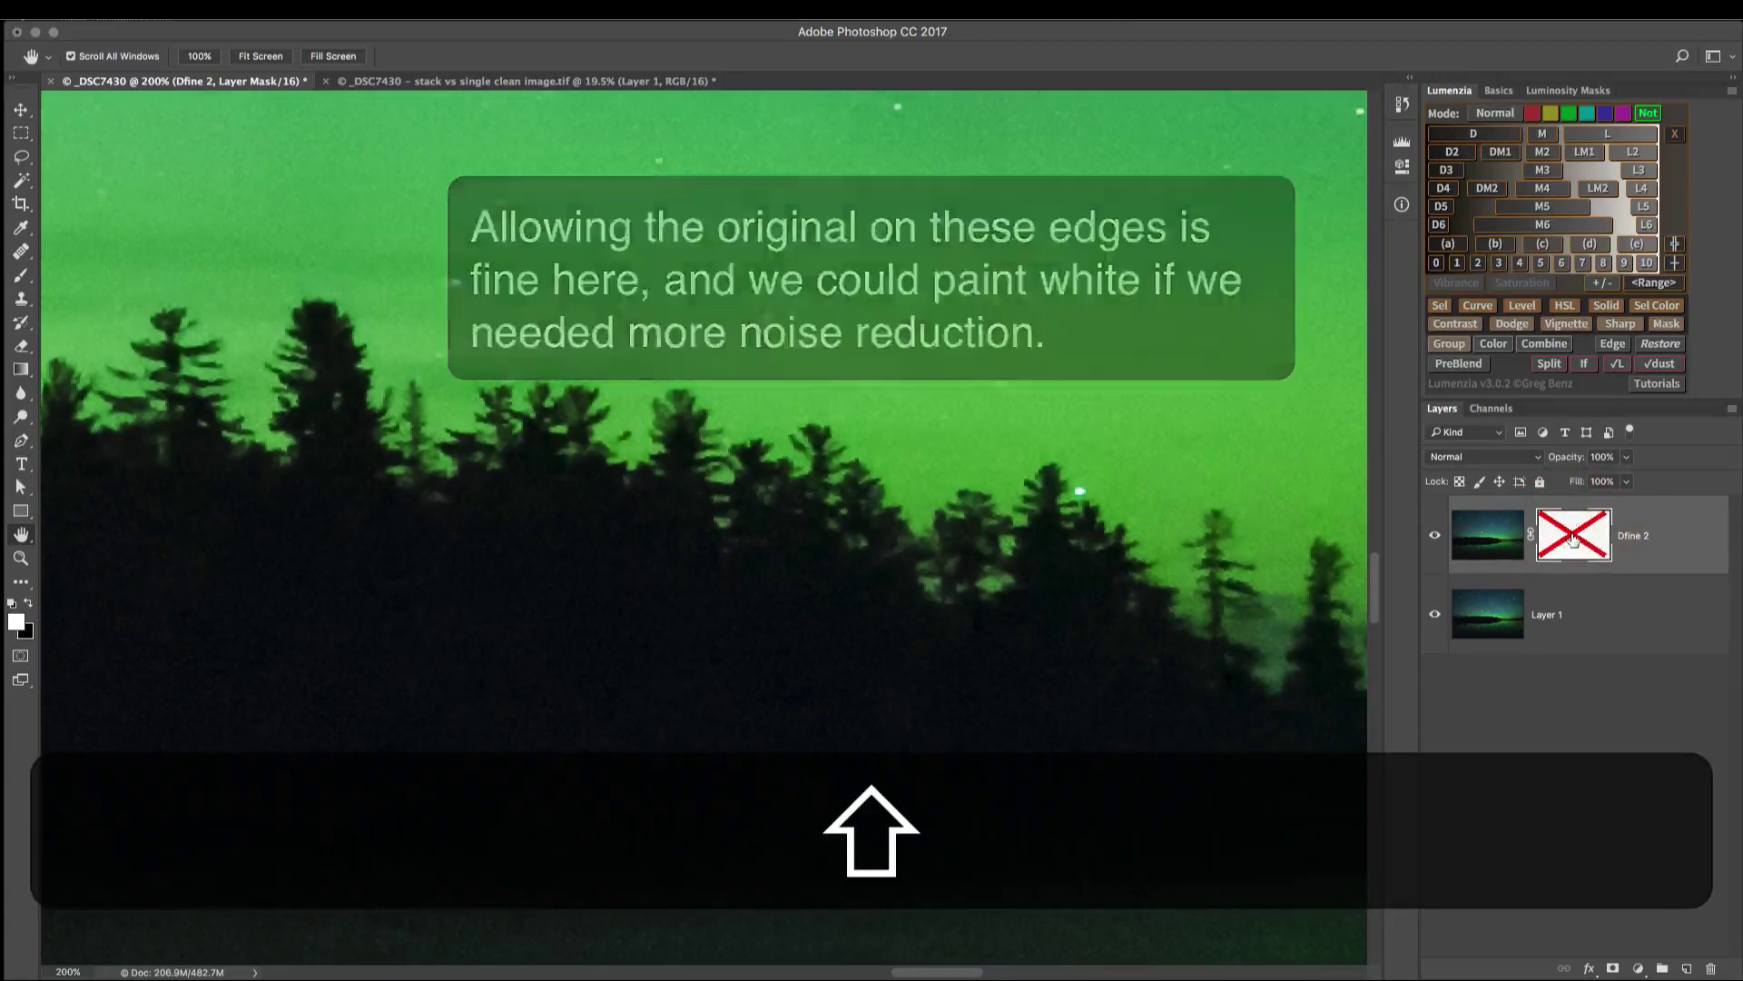
{"action": "left_click", "coordinate": [1573, 539], "text": "shift"}
{"action": "left_click", "coordinate": [1573, 539], "text": "shift"}
{"action": "left_click", "coordinate": [1573, 539], "text": "shift"}
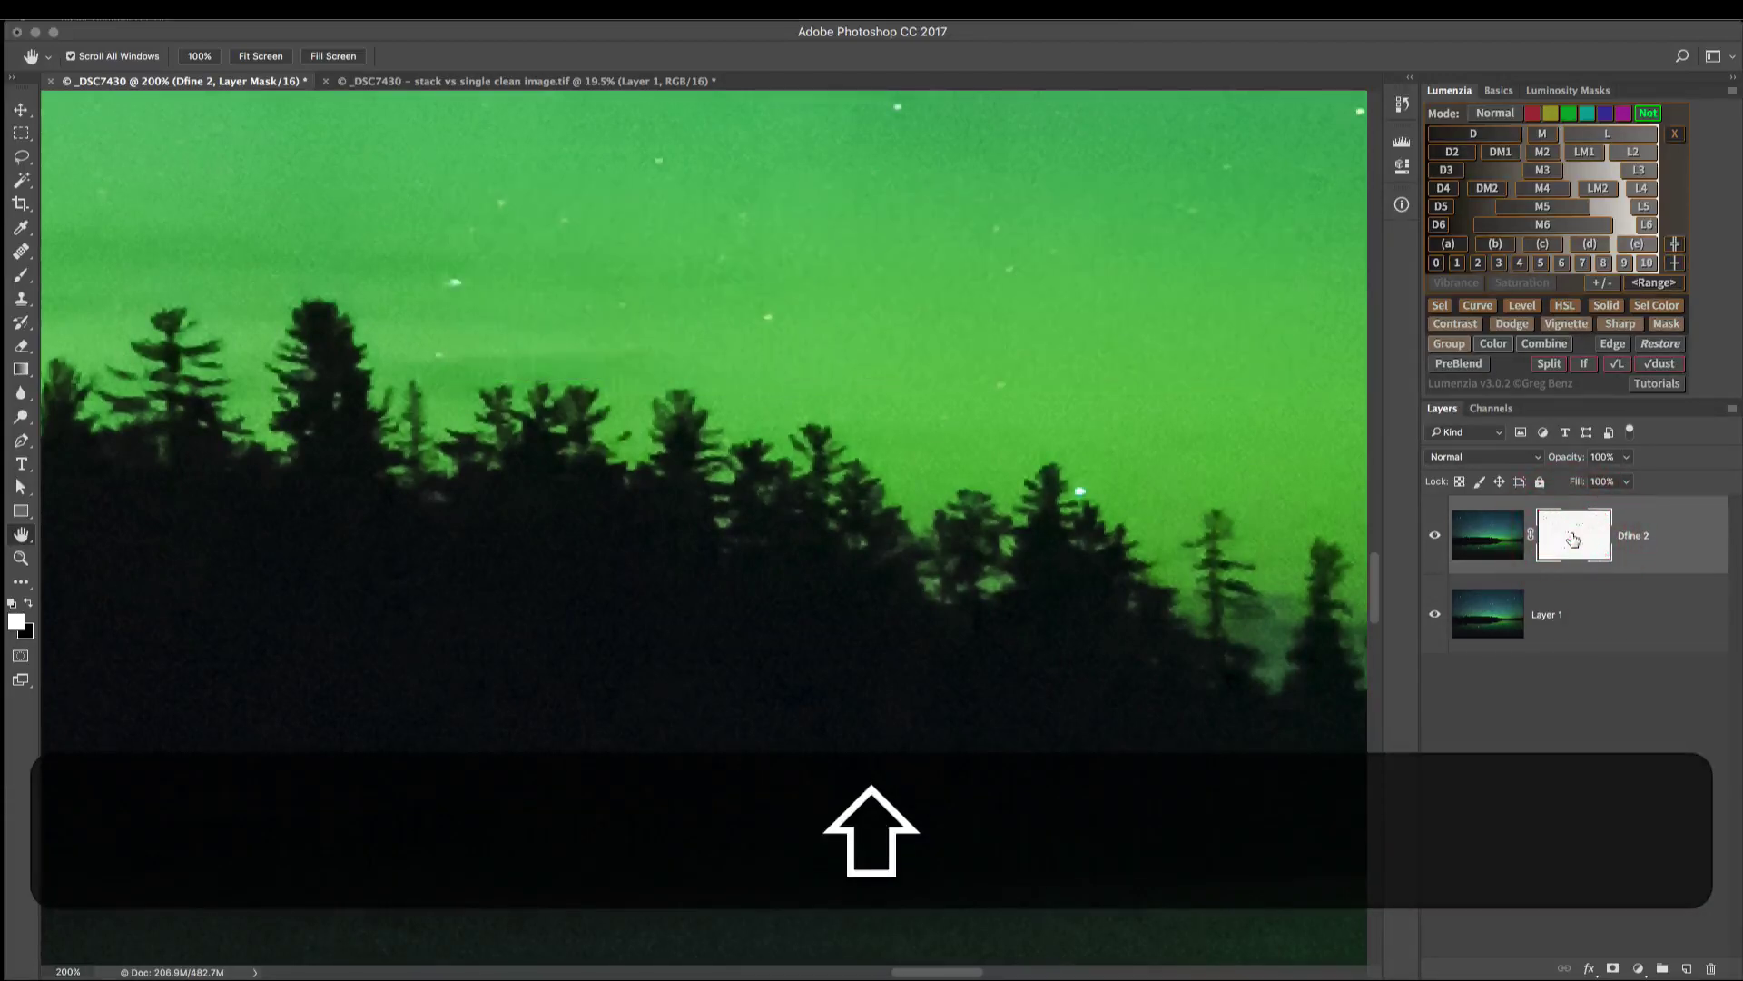
{"action": "left_click", "coordinate": [1572, 539], "text": "shift"}
{"action": "left_click", "coordinate": [1572, 539], "text": "shift"}
{"action": "left_click", "coordinate": [1573, 539], "text": "alt"}
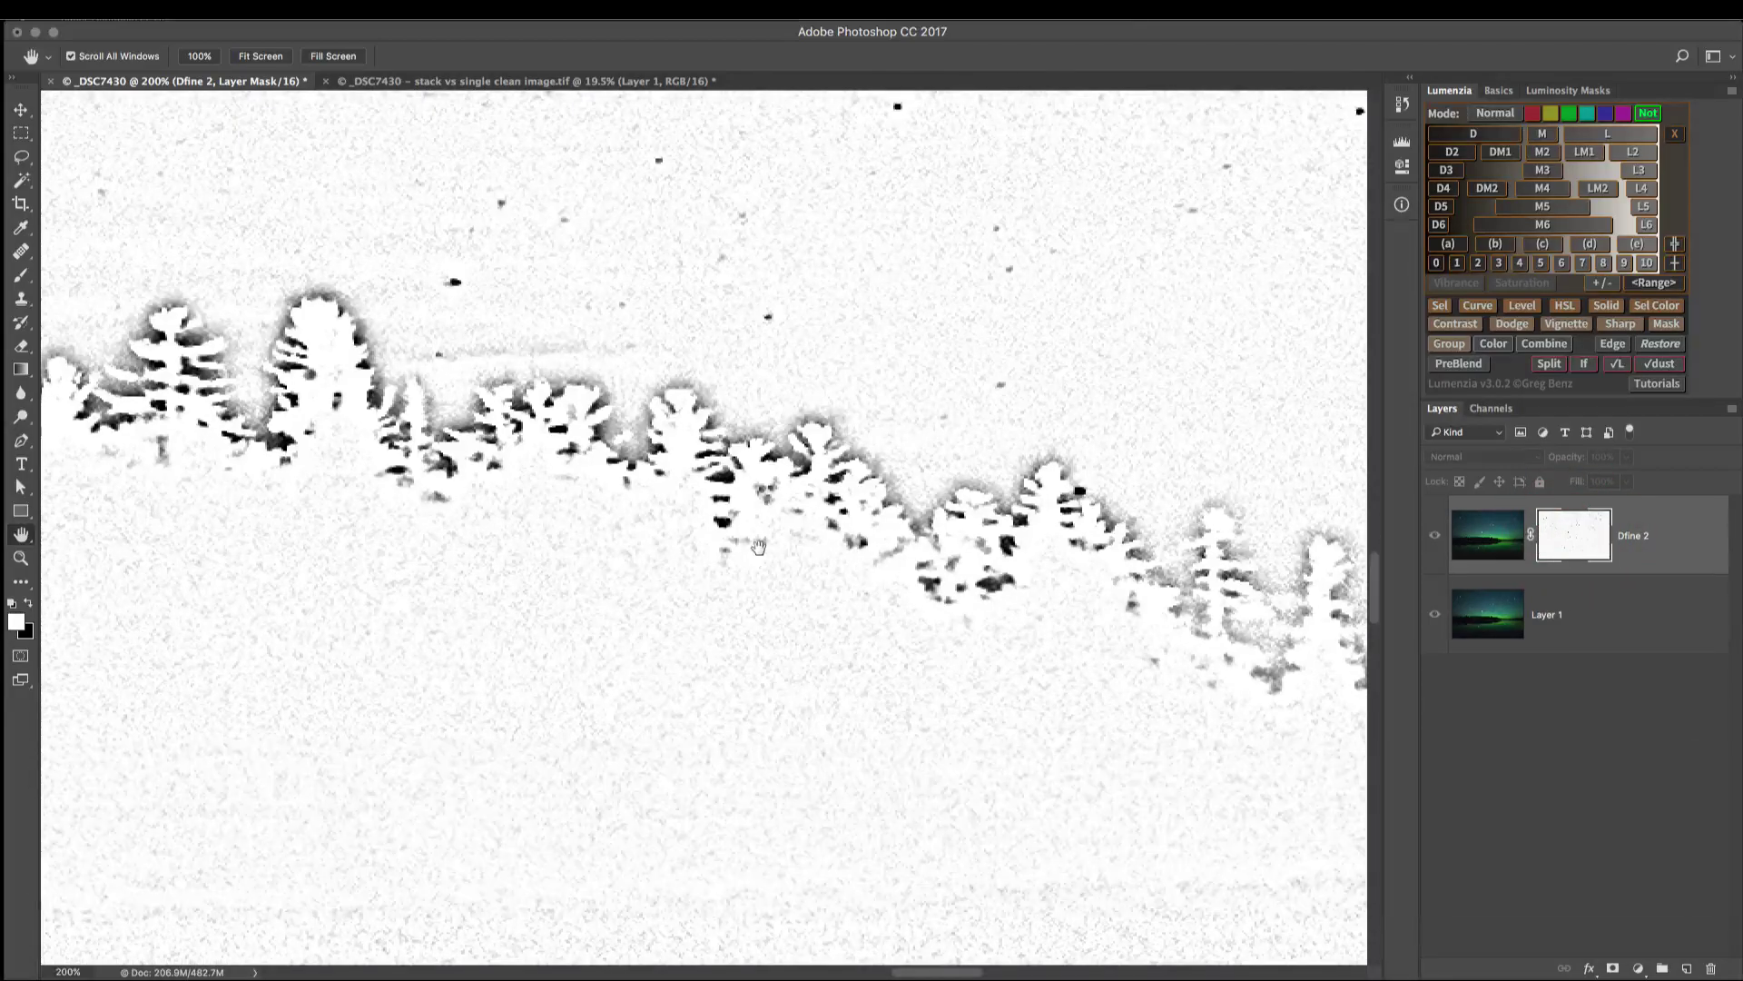
Step: Brush white over the dark tree patches in the Dfine 2 mask, then return to the photo
{"action": "key", "text": "b"}
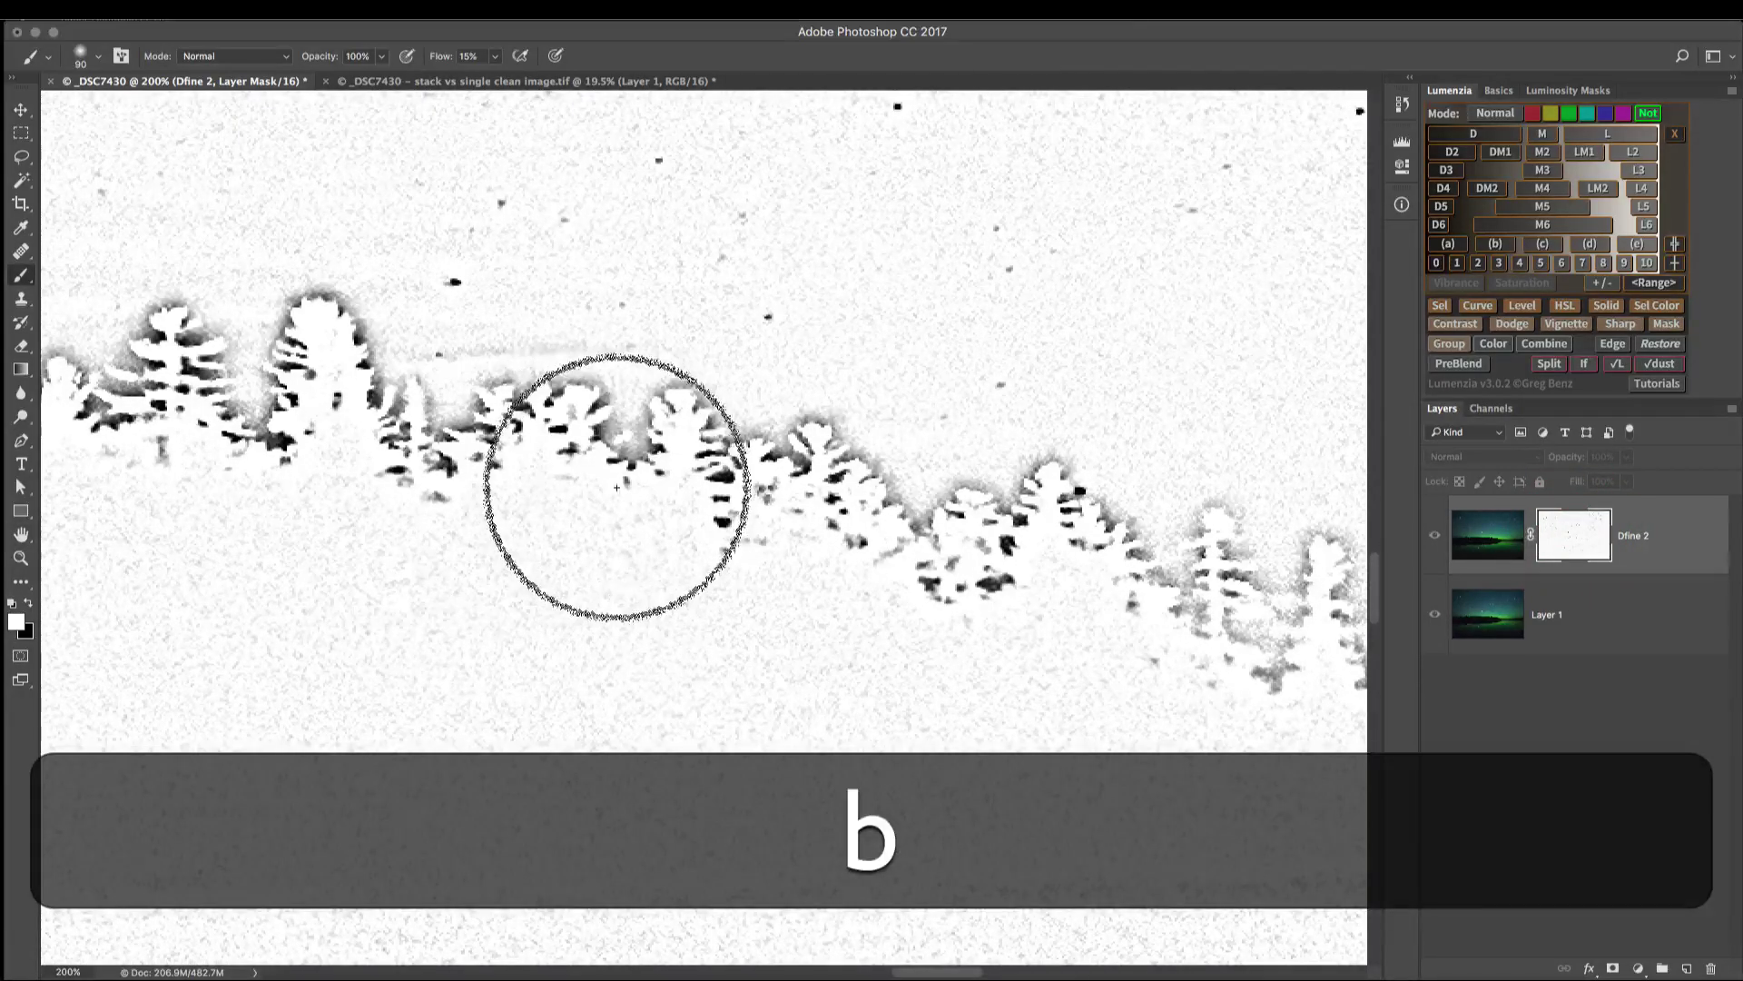
{"action": "mouse_move", "coordinate": [746, 469]}
{"action": "left_mouse_down"}
{"action": "mouse_move", "coordinate": [1149, 567]}
{"action": "mouse_move", "coordinate": [1136, 581]}
{"action": "mouse_move", "coordinate": [658, 471]}
{"action": "mouse_move", "coordinate": [1124, 586]}
{"action": "mouse_move", "coordinate": [688, 463]}
{"action": "mouse_move", "coordinate": [504, 465]}
{"action": "mouse_move", "coordinate": [769, 470]}
{"action": "mouse_move", "coordinate": [1063, 551]}
{"action": "mouse_move", "coordinate": [1135, 595]}
{"action": "left_mouse_up"}
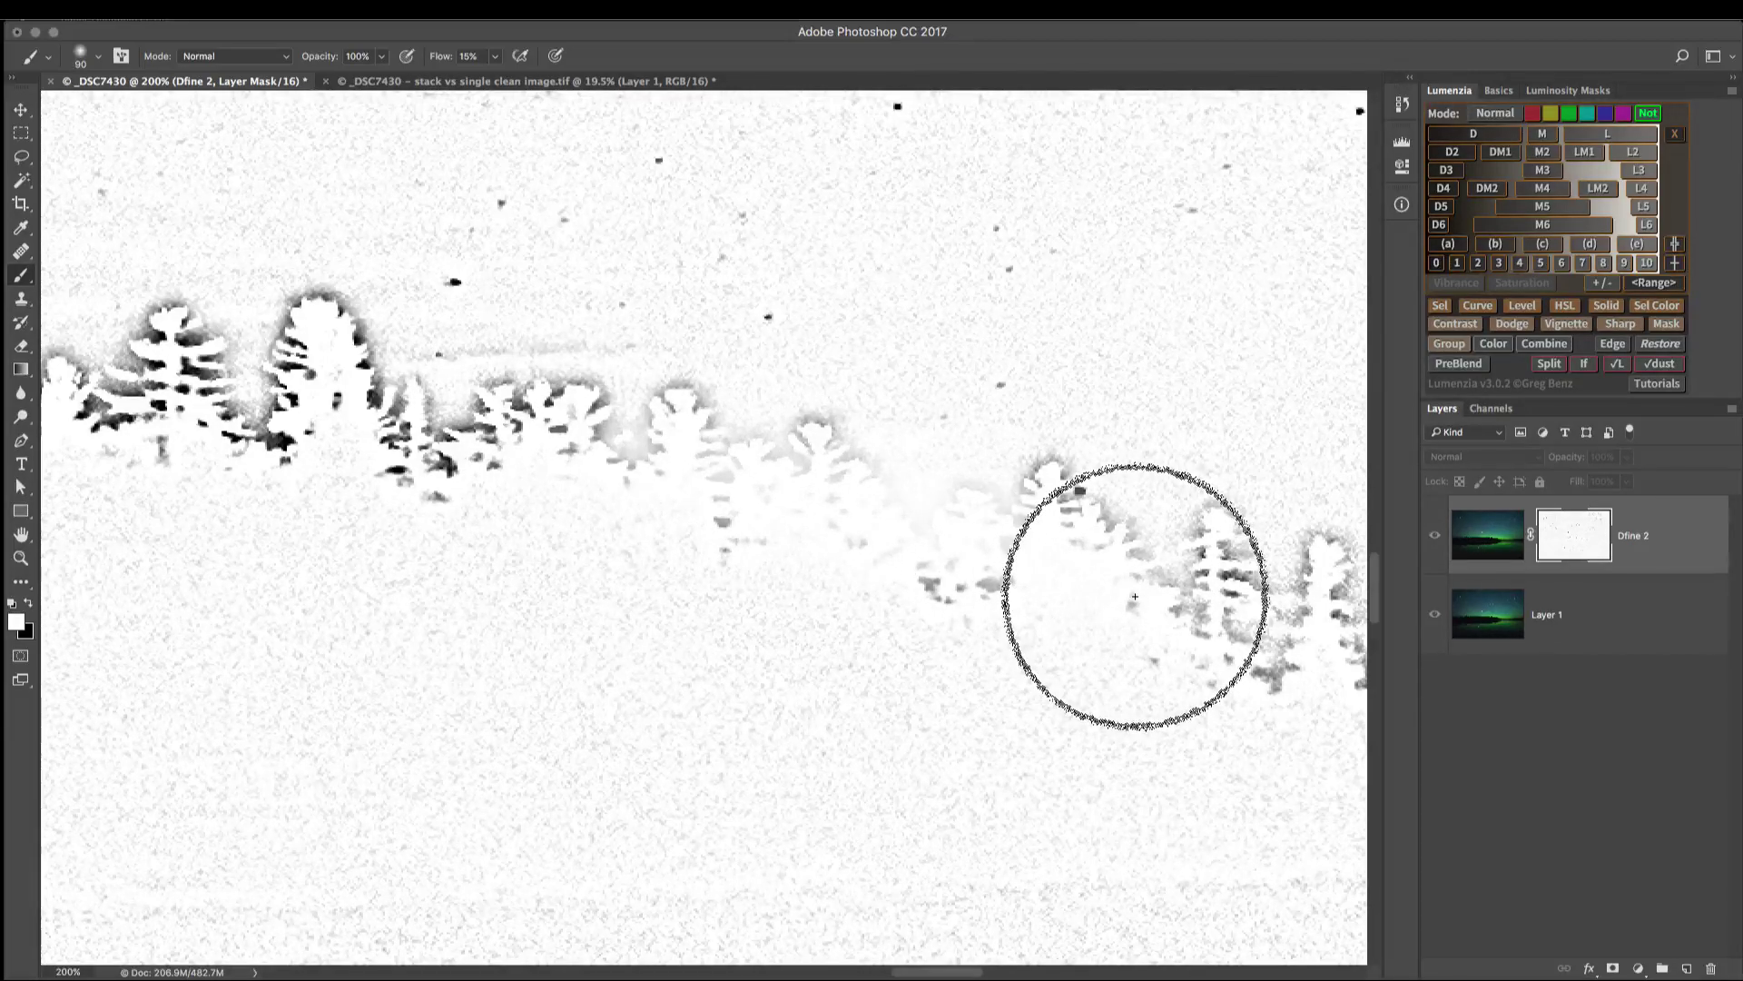
{"action": "key", "text": "alt"}
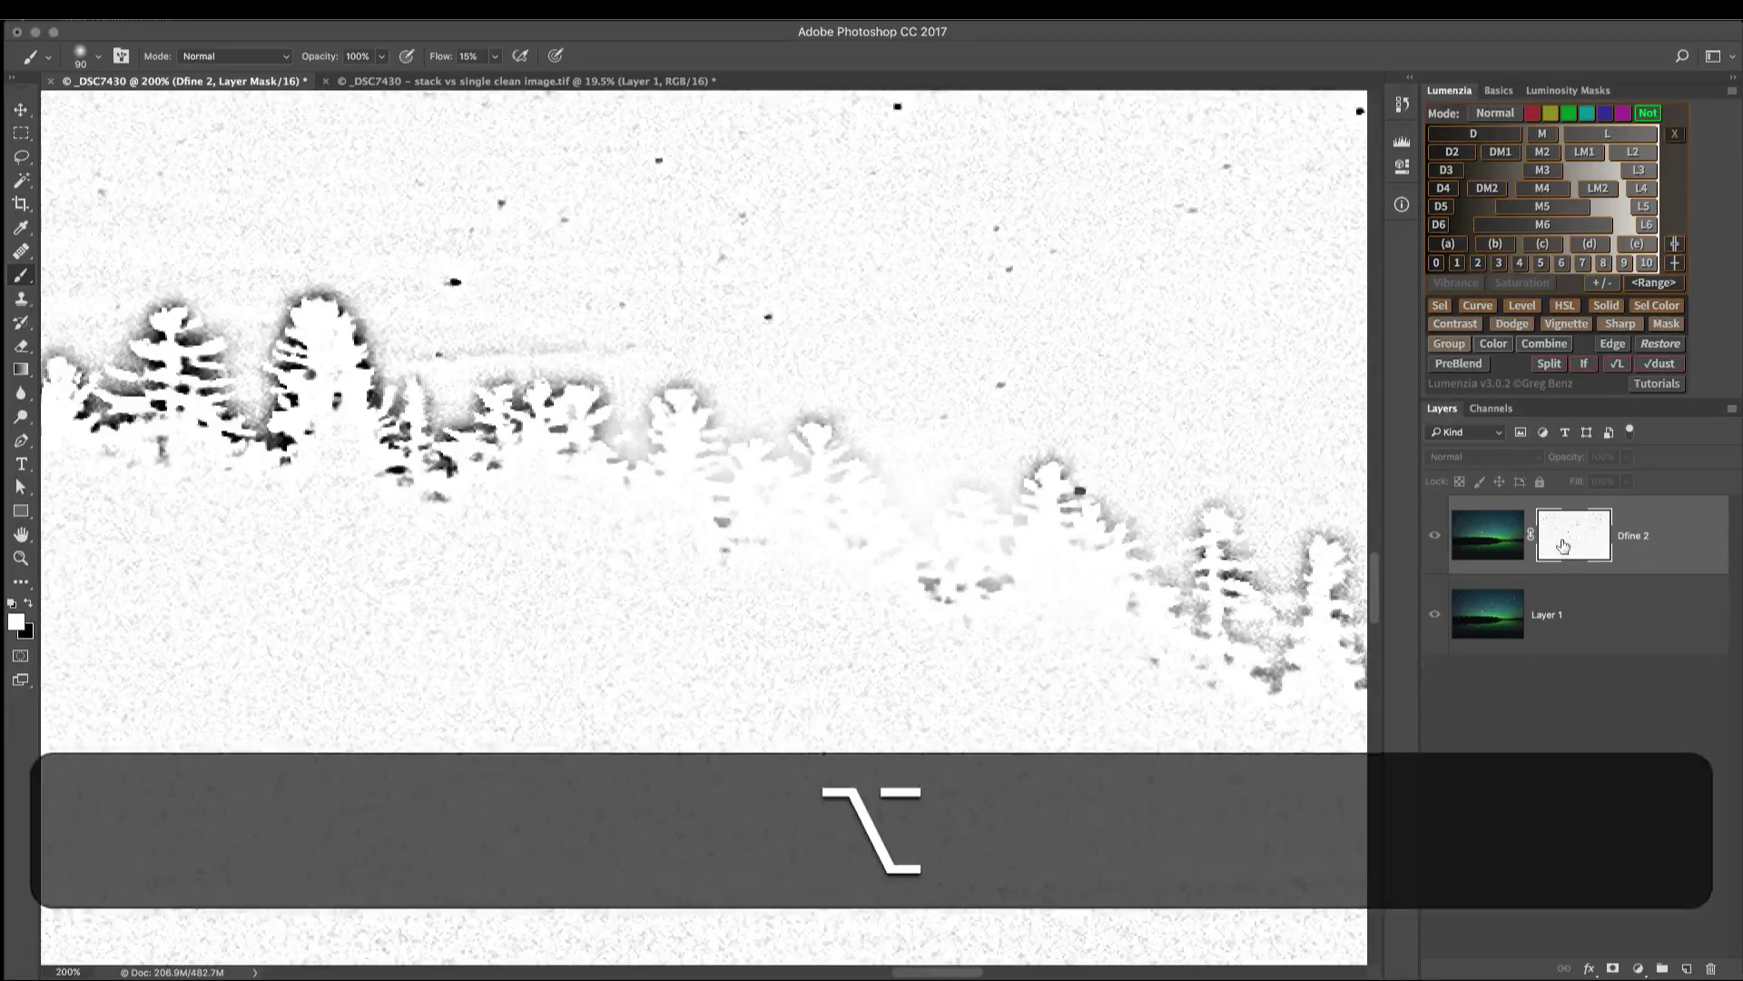
{"action": "left_click", "coordinate": [1562, 544], "text": "alt"}
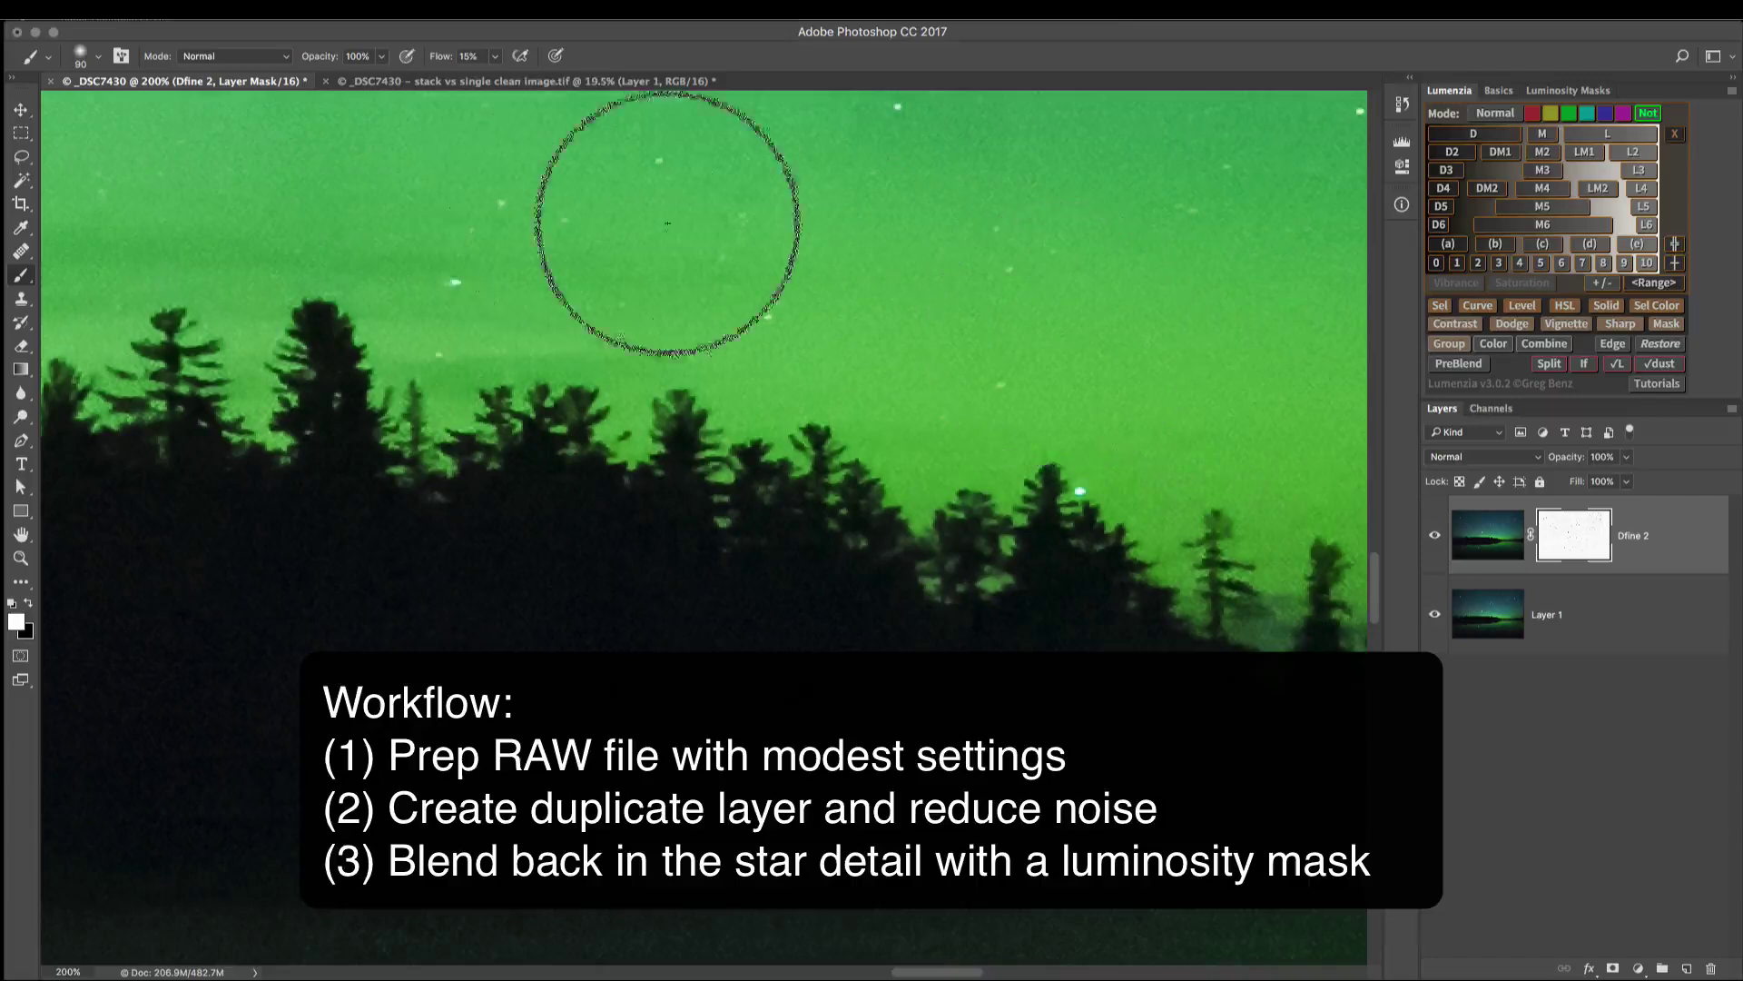
Step: Switch to the 'stack vs single clean image' document, zoom in and pan to the sky
{"action": "left_click", "coordinate": [461, 81]}
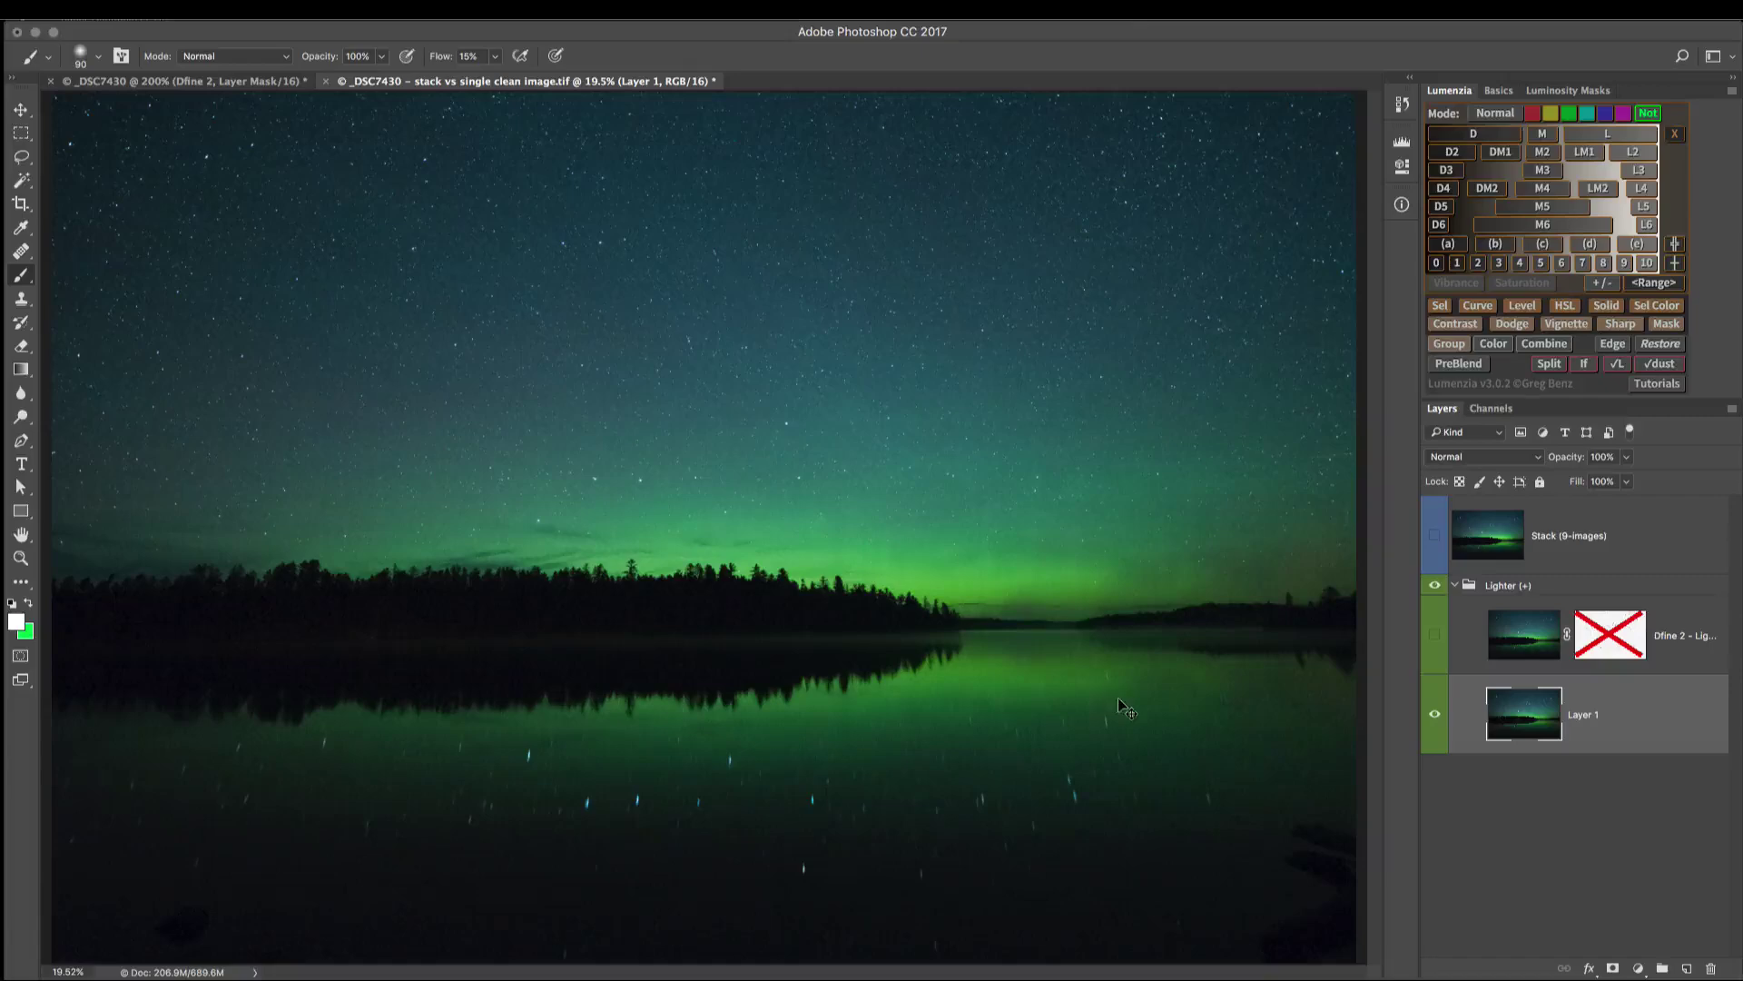
{"action": "scroll", "coordinate": [1119, 697], "scroll_direction": "up", "scroll_amount": 5}
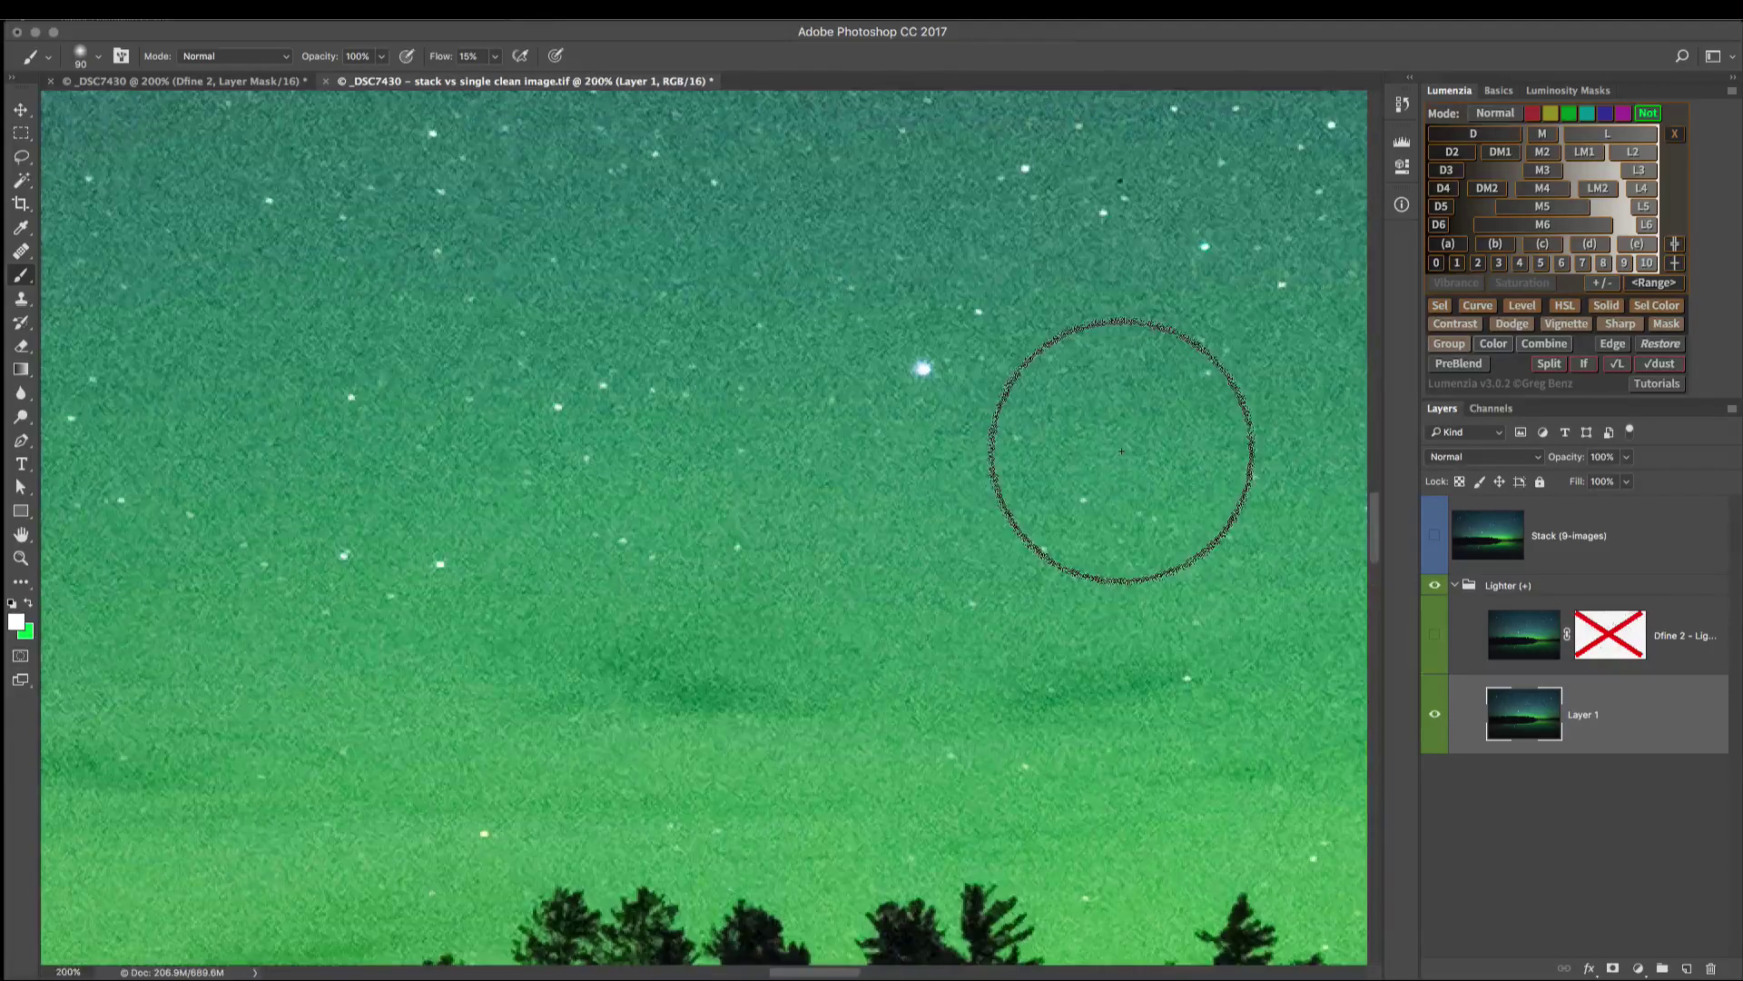
{"action": "key", "text": "space"}
{"action": "left_click_drag", "start_coordinate": [1122, 451], "coordinate": [996, 501]}
{"action": "left_click_drag", "start_coordinate": [1040, 401], "coordinate": [910, 457]}
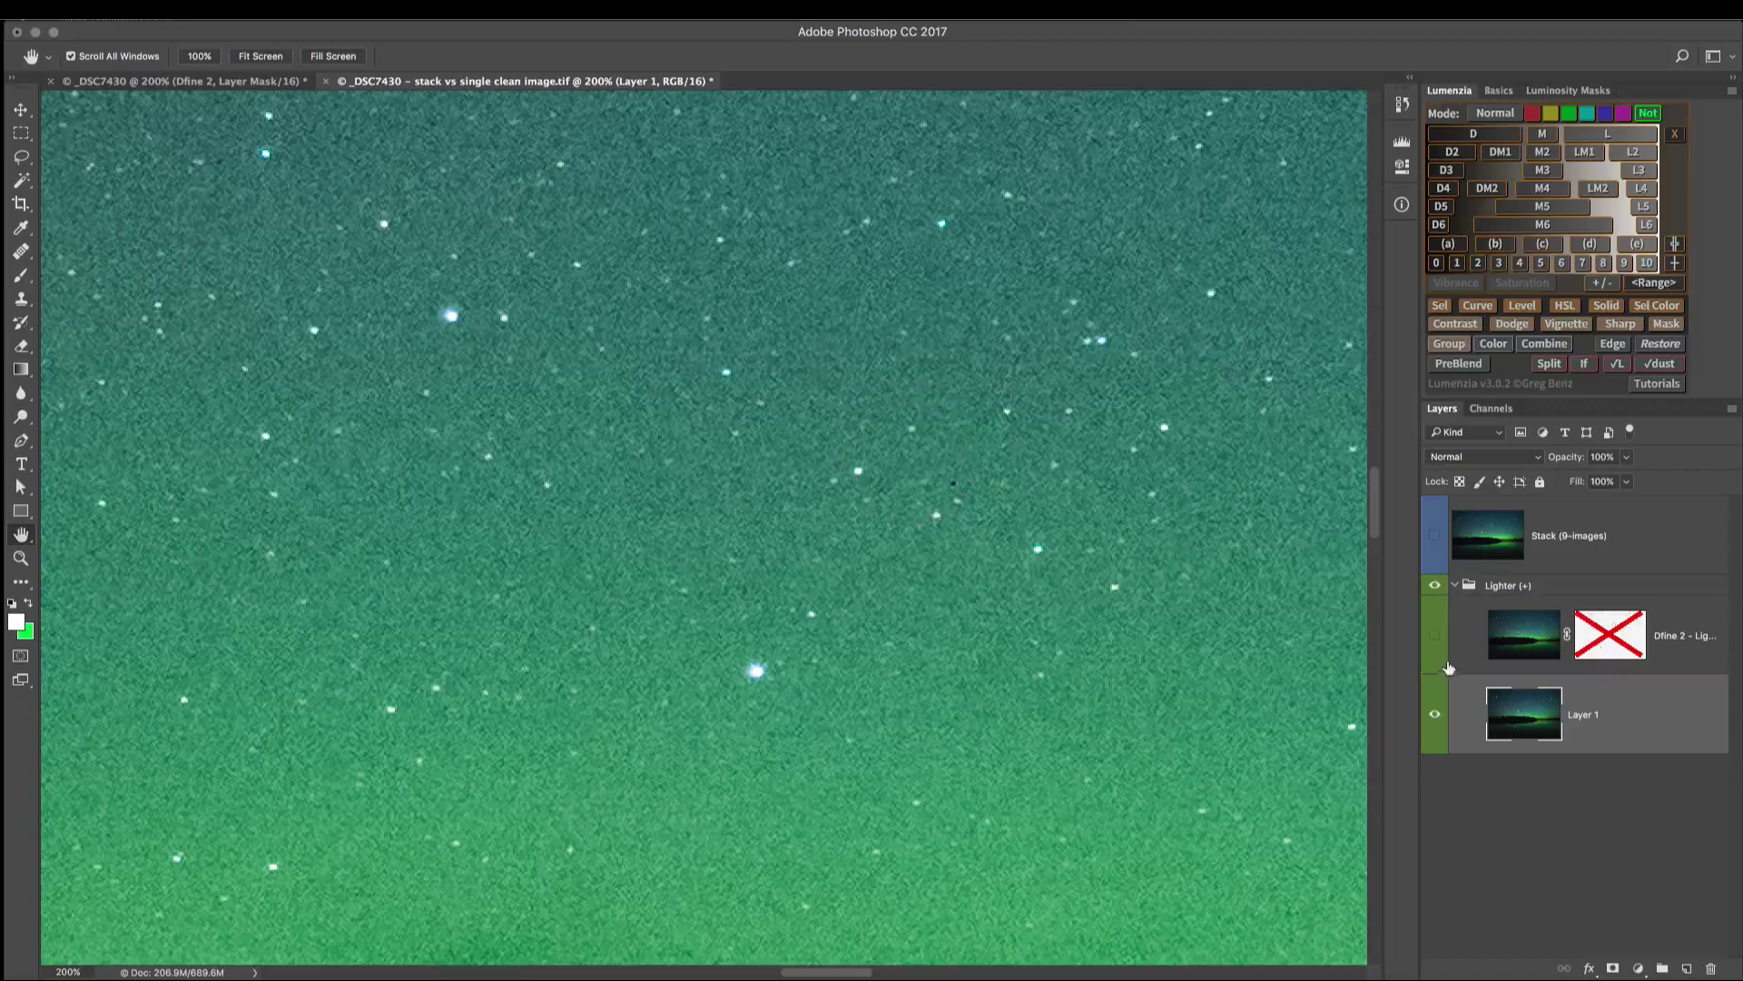
Step: Turn on the Dfine 2 layer and toggle its mask off and on to compare
{"action": "left_click", "coordinate": [1436, 636]}
{"action": "left_click", "coordinate": [1603, 645]}
{"action": "left_click", "coordinate": [1603, 645], "text": "shift"}
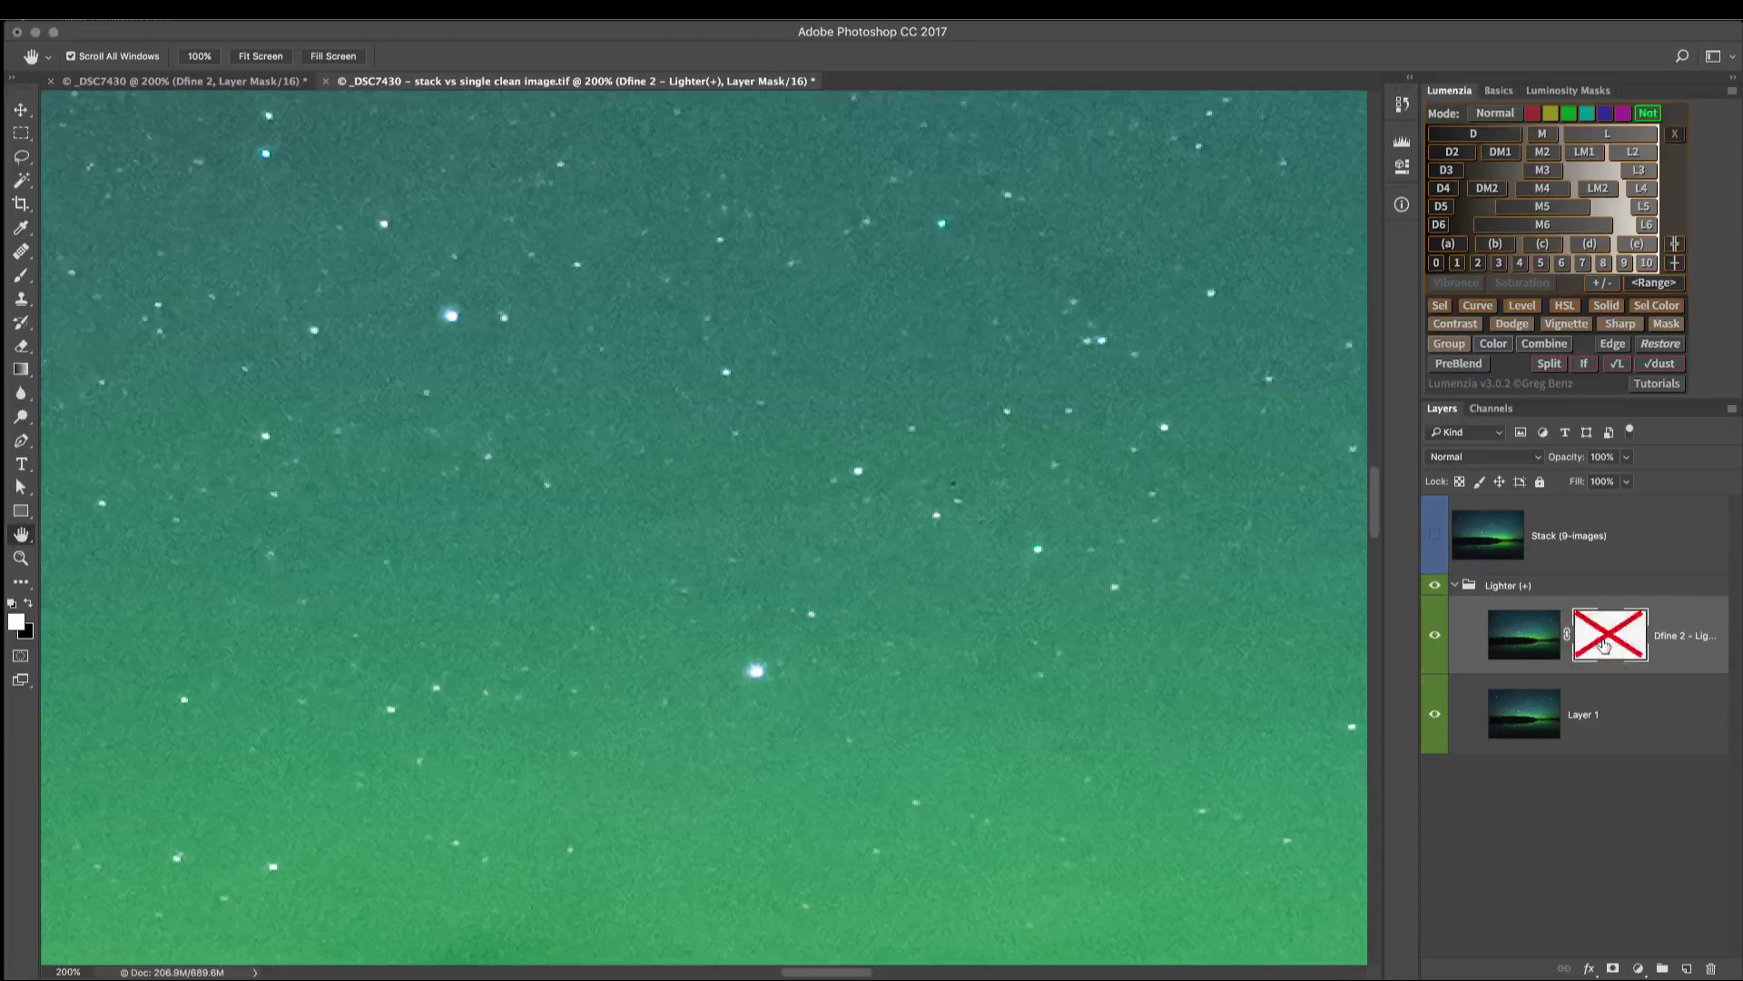
{"action": "left_click", "coordinate": [1604, 645], "text": "shift"}
{"action": "scroll", "coordinate": [1036, 490], "scroll_direction": "up", "scroll_amount": 10}
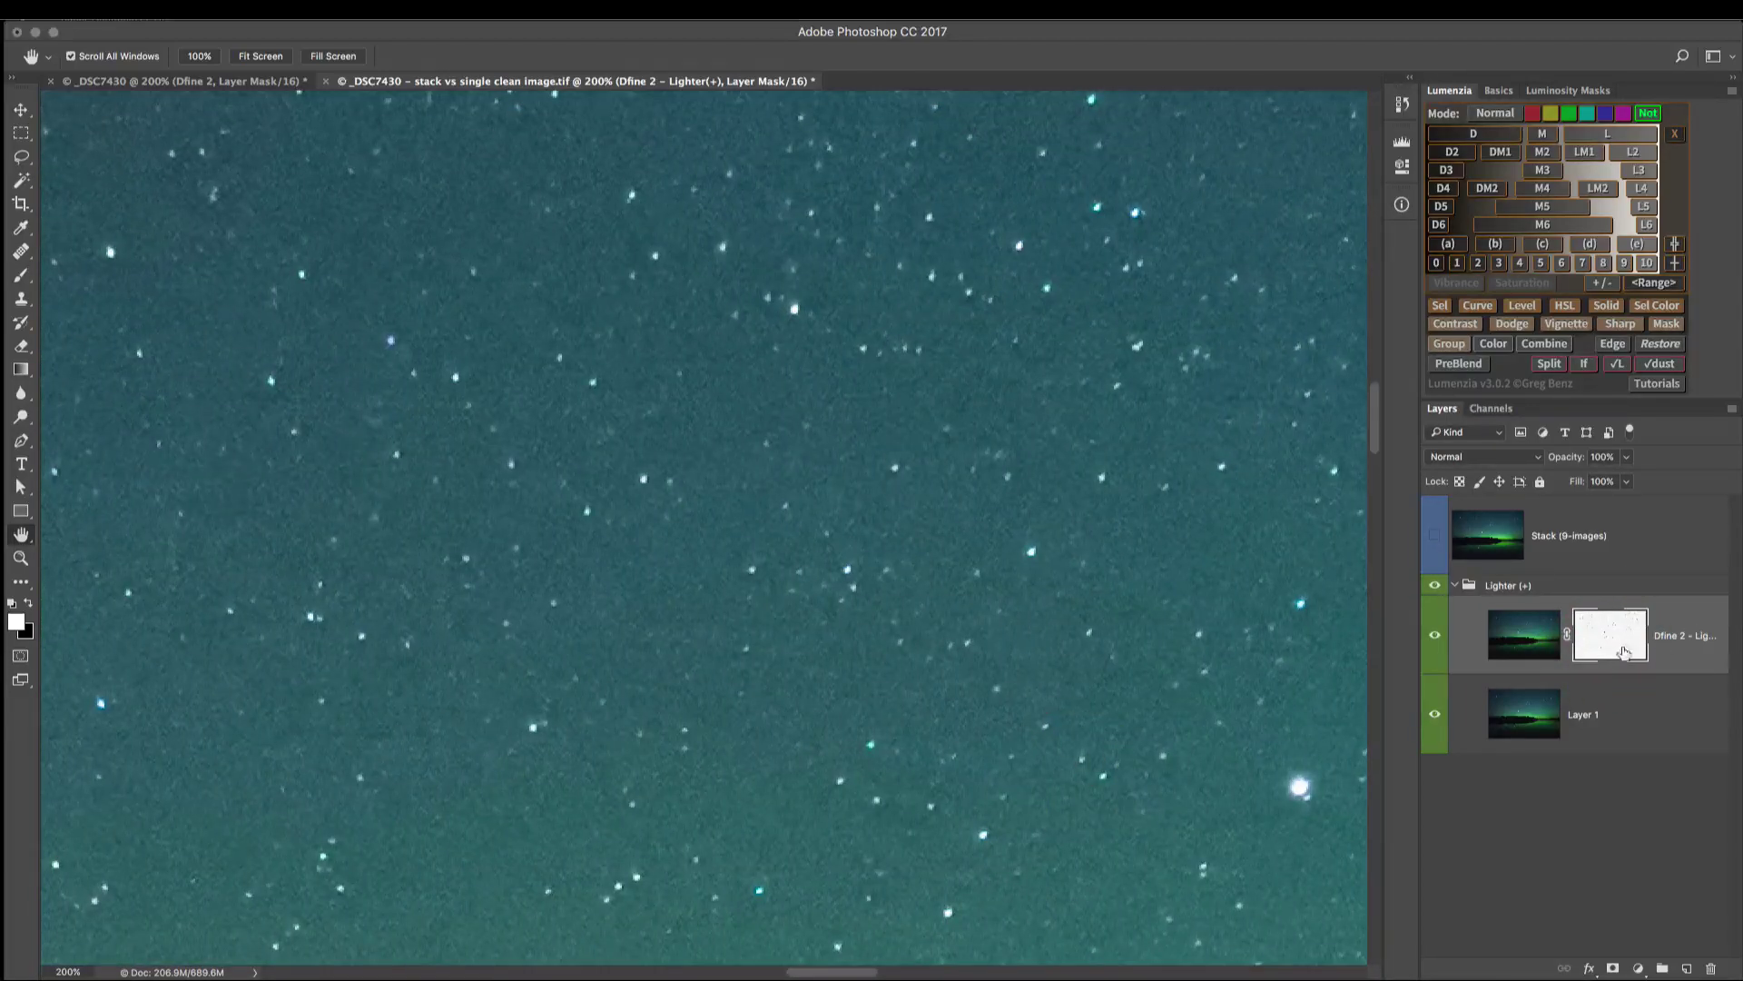
{"action": "left_click", "coordinate": [1622, 651], "text": "shift"}
{"action": "left_click", "coordinate": [1617, 646], "text": "shift"}
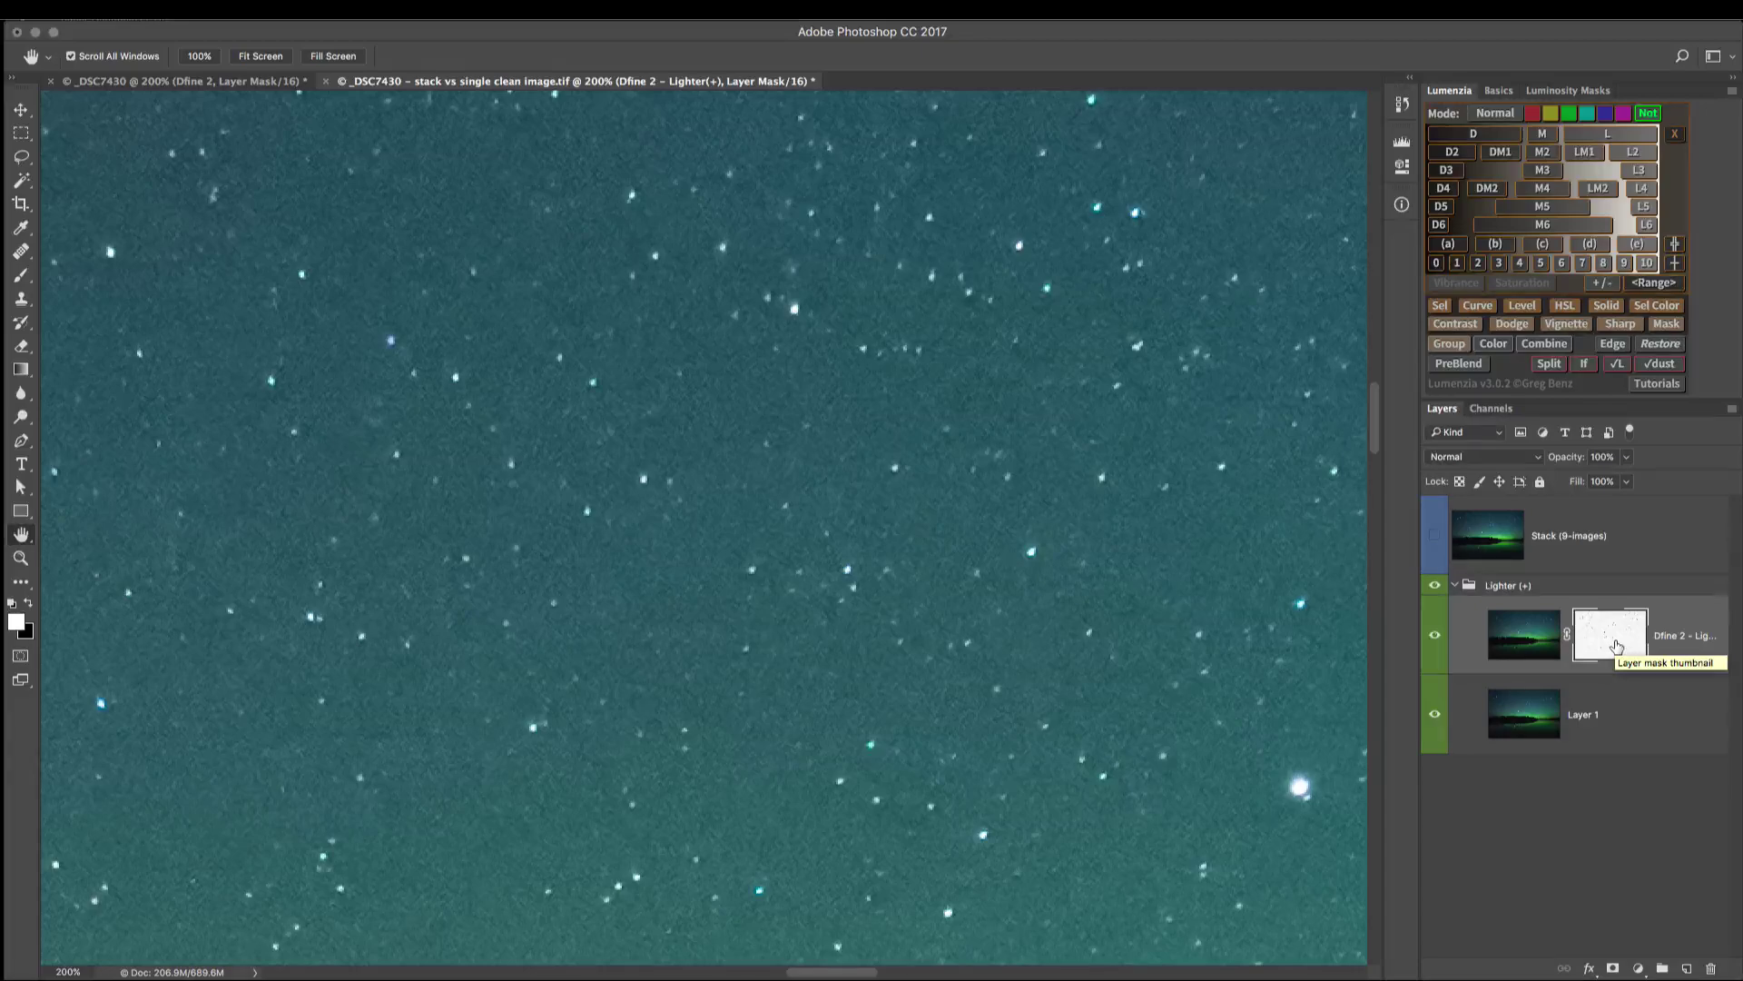
Step: Pan around different areas of the star field to inspect the noise reduction
{"action": "scroll", "coordinate": [1019, 805], "scroll_direction": "up", "scroll_amount": 8}
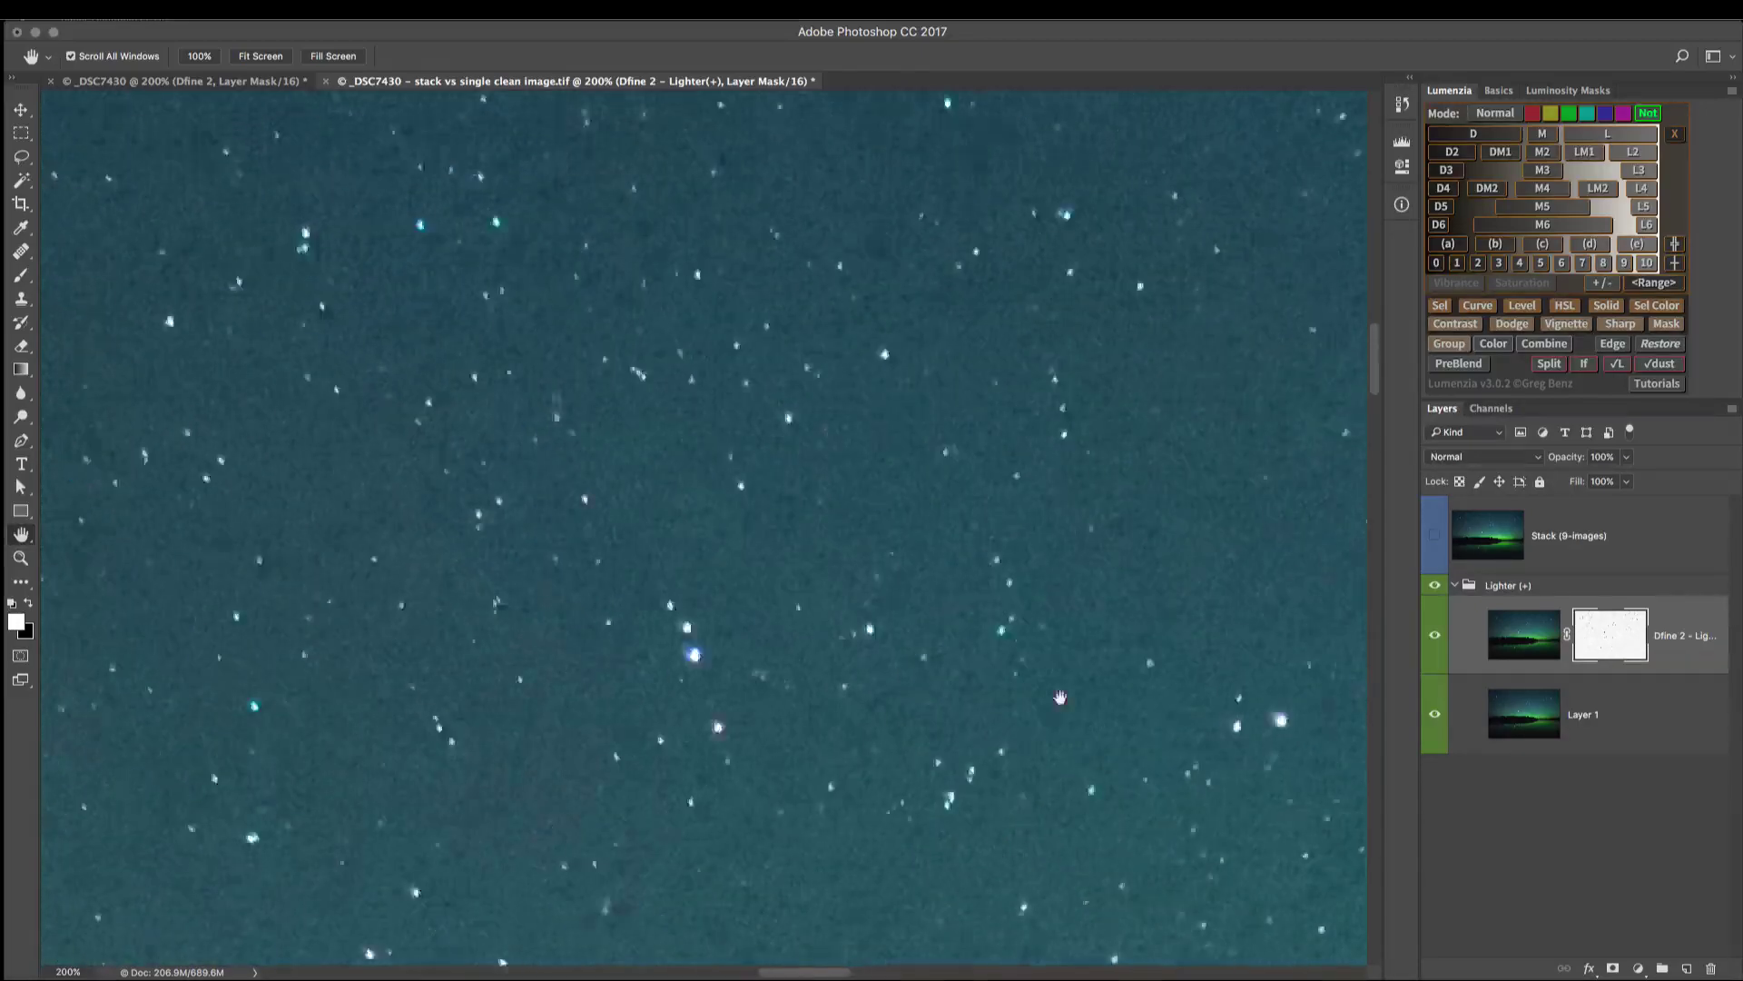
{"action": "scroll", "coordinate": [1069, 708], "scroll_direction": "left", "scroll_amount": 10}
{"action": "scroll", "coordinate": [1070, 708], "scroll_direction": "up", "scroll_amount": 2}
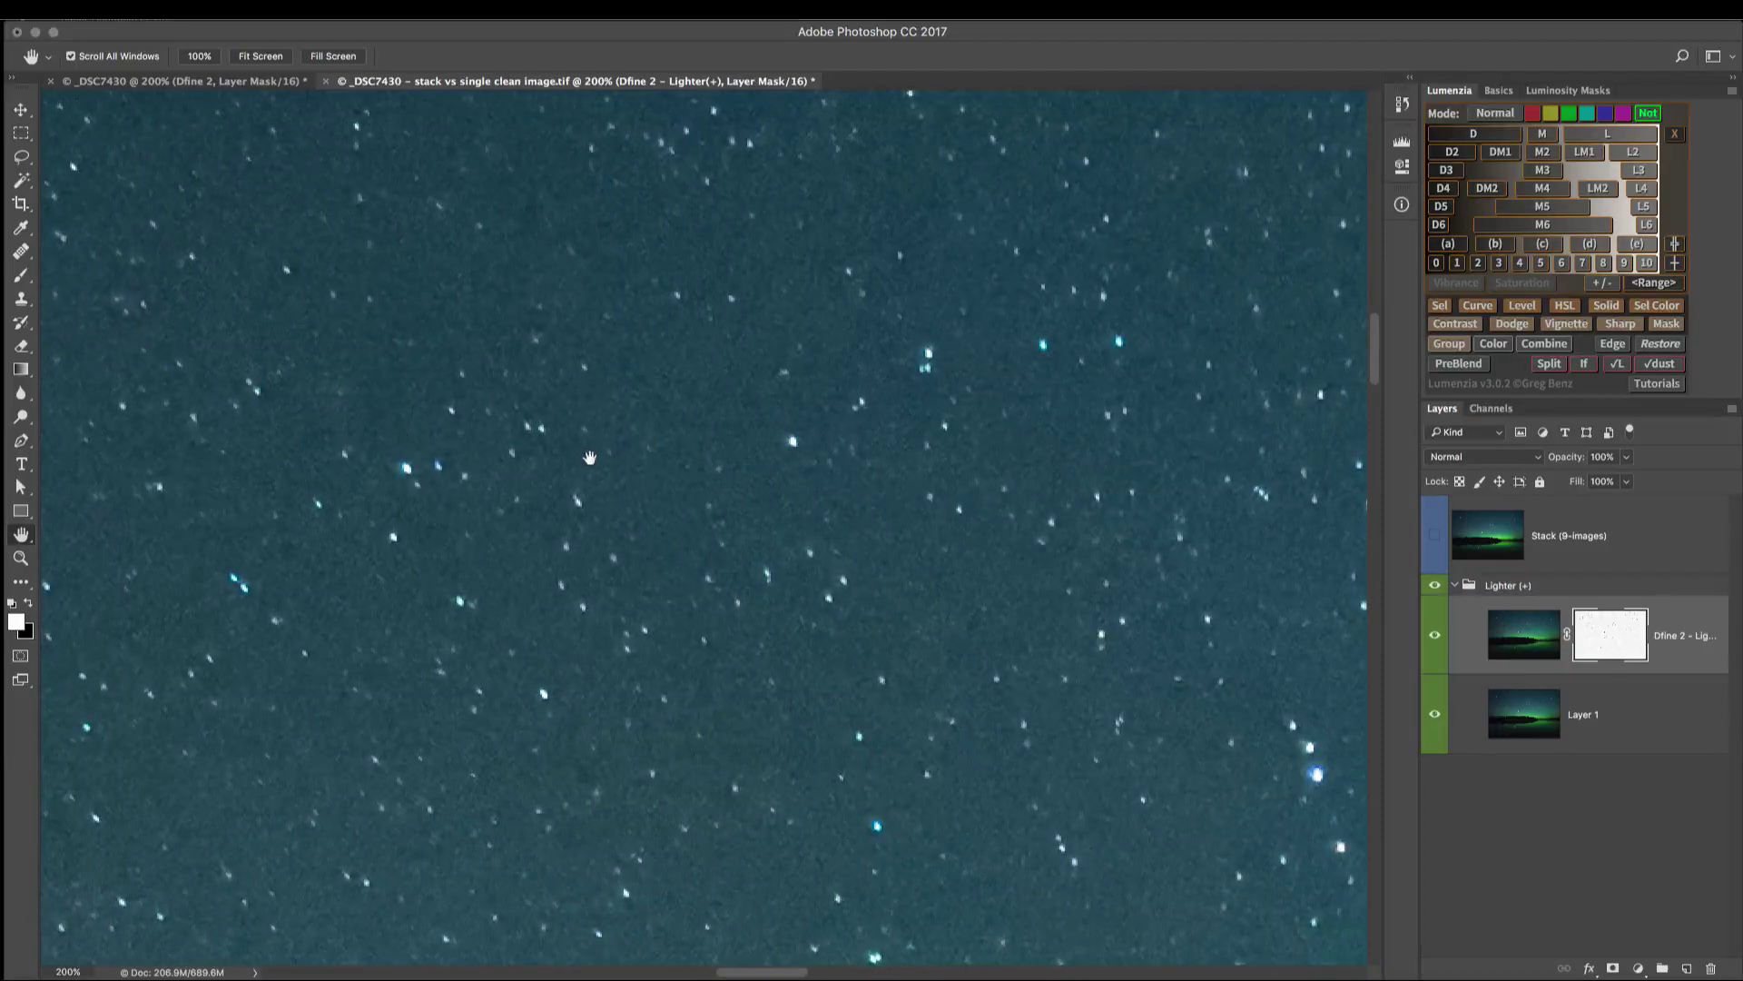
{"action": "left_click_drag", "start_coordinate": [437, 482], "coordinate": [1150, 562]}
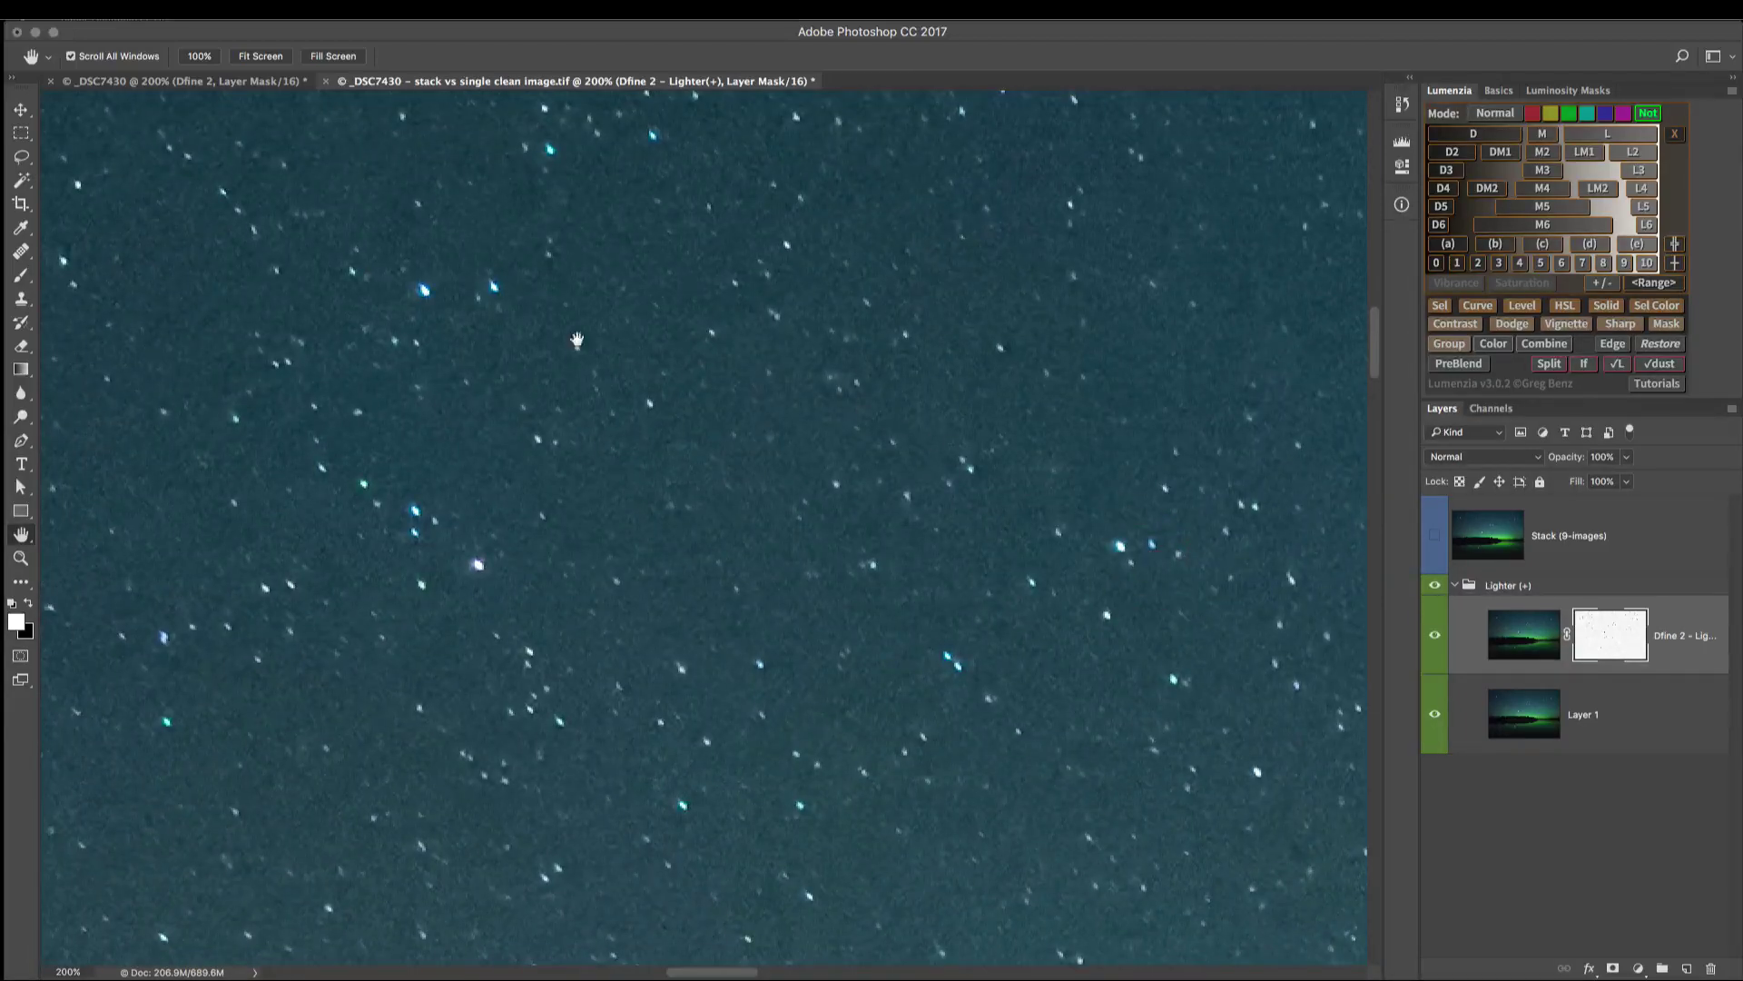
{"action": "left_click_drag", "start_coordinate": [577, 340], "coordinate": [1092, 562]}
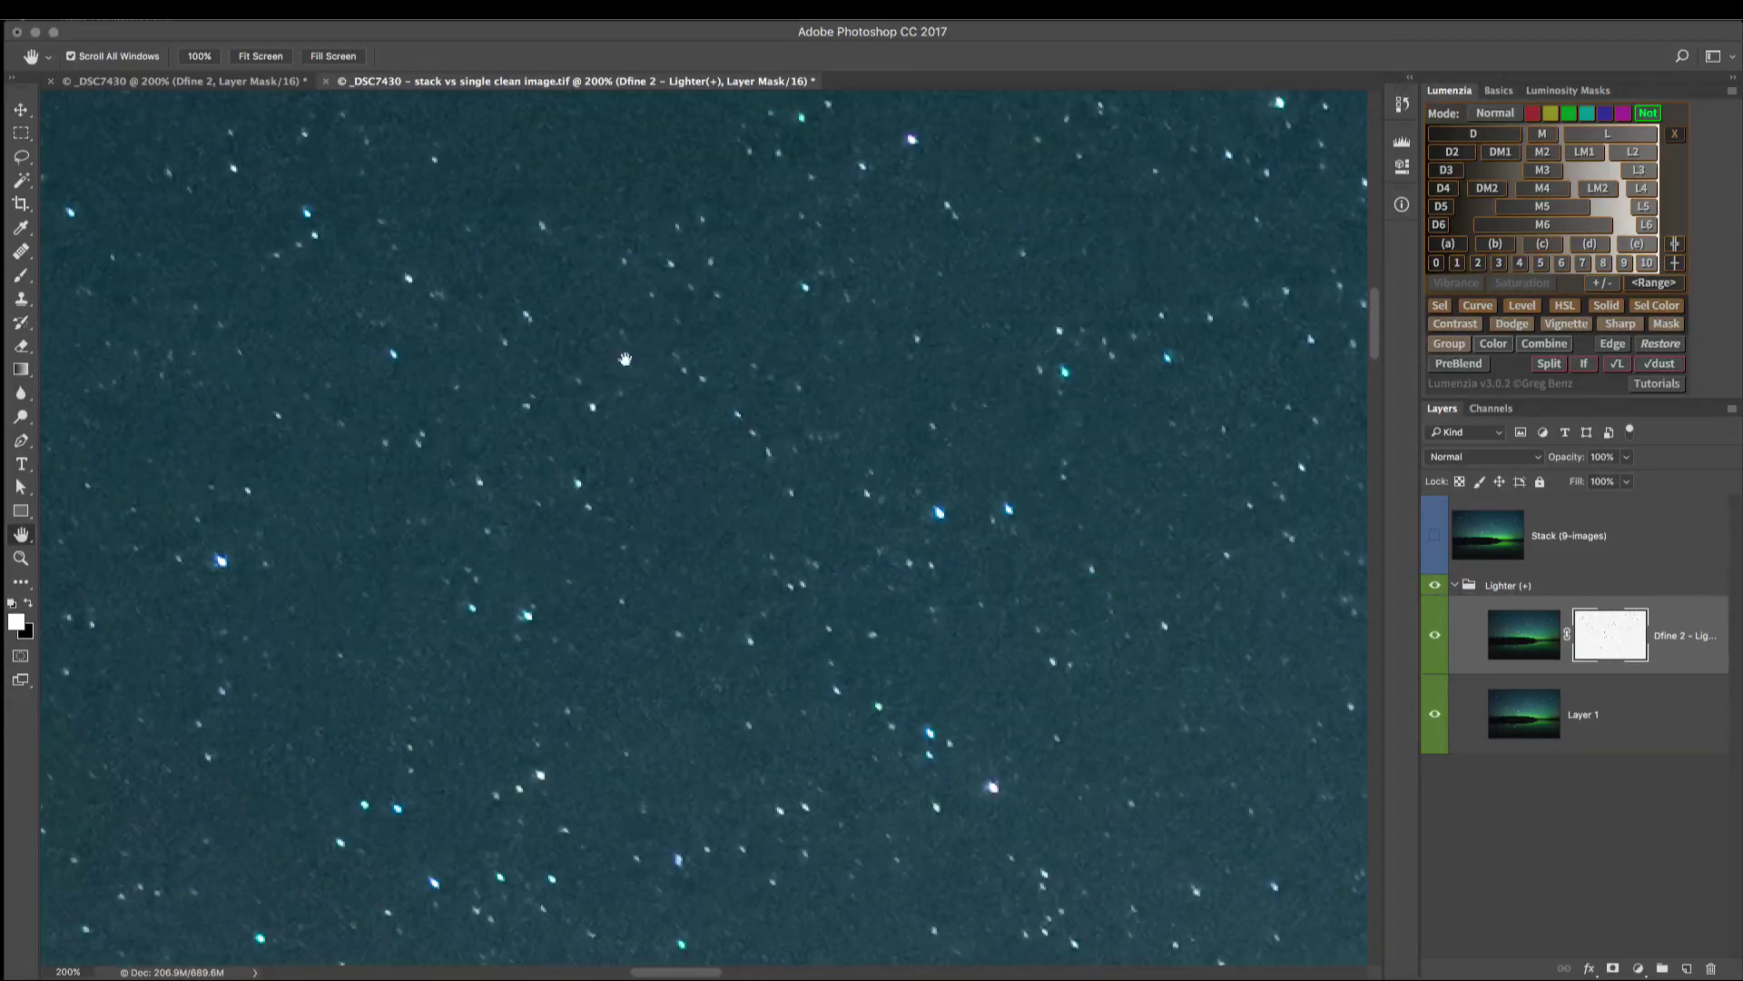
{"action": "left_click_drag", "start_coordinate": [602, 344], "coordinate": [1192, 580]}
{"action": "left_click_drag", "start_coordinate": [506, 350], "coordinate": [1042, 591]}
{"action": "left_click_drag", "start_coordinate": [339, 360], "coordinate": [974, 614]}
{"action": "left_click", "coordinate": [975, 616]}
{"action": "left_click_drag", "start_coordinate": [474, 233], "coordinate": [1065, 745]}
{"action": "left_click_drag", "start_coordinate": [359, 273], "coordinate": [999, 522]}
{"action": "left_click_drag", "start_coordinate": [559, 287], "coordinate": [742, 488]}
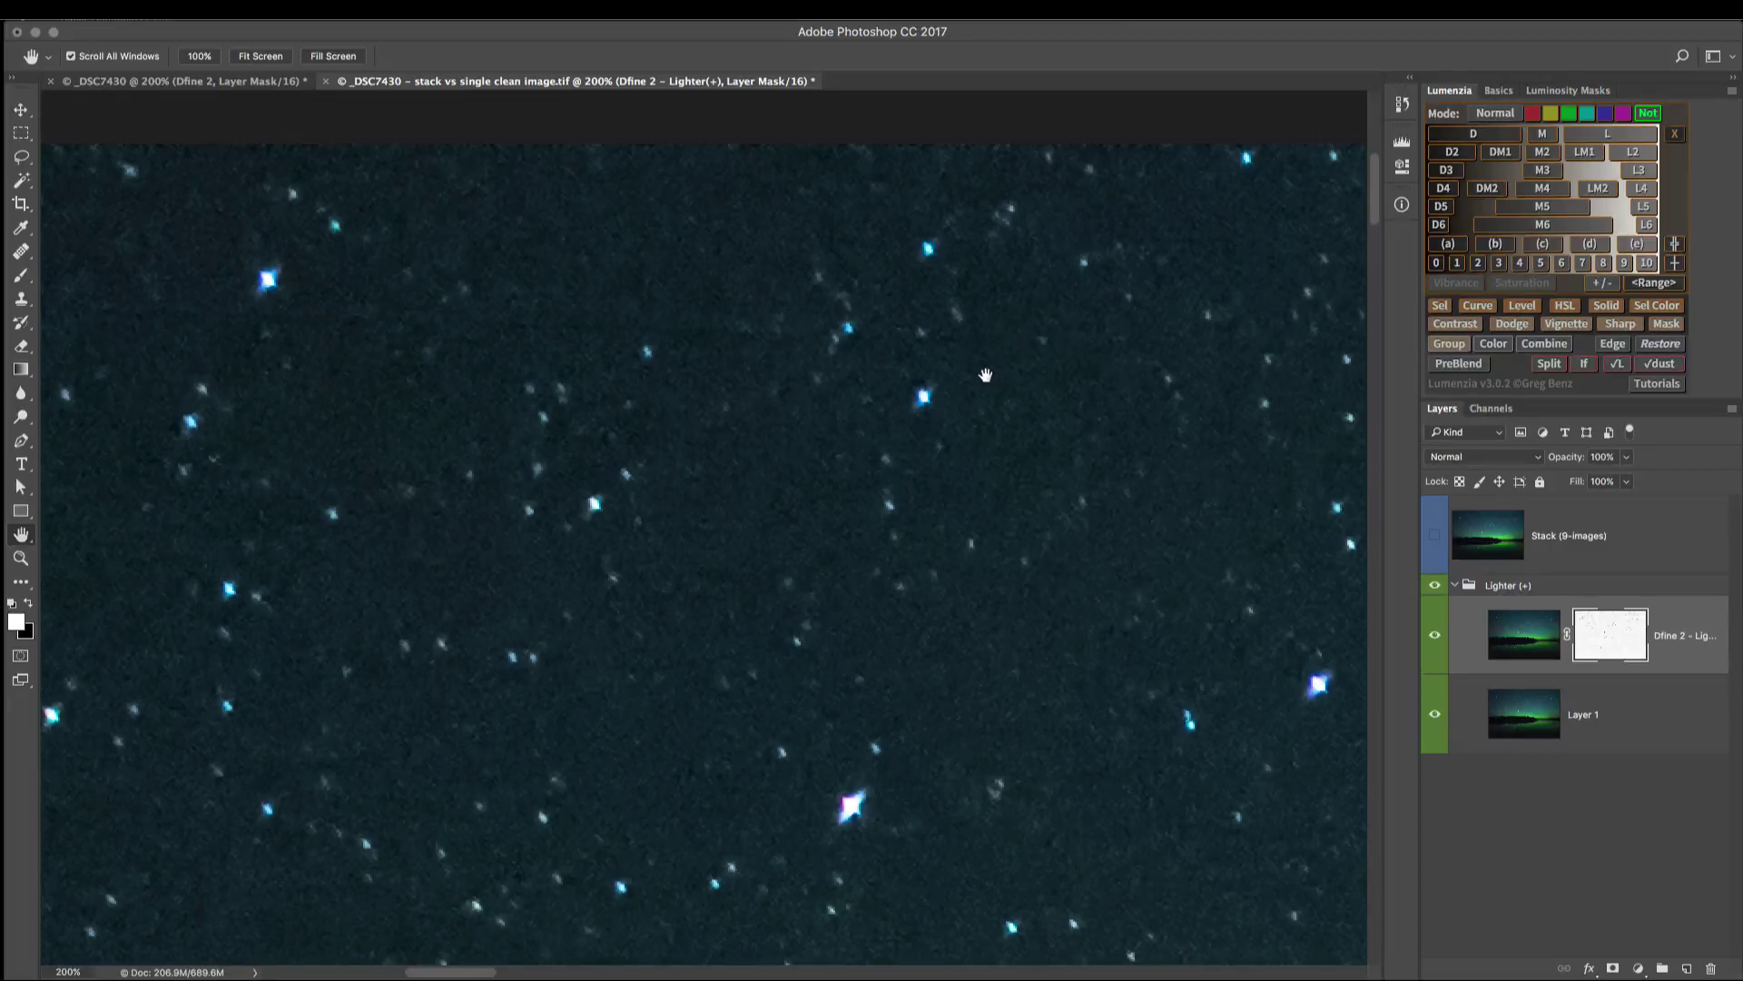
Step: Show the Stack (9-images) layer and zoom the star field to 100%
{"action": "left_click", "coordinate": [1436, 538]}
{"action": "left_click", "coordinate": [1435, 537]}
{"action": "key", "text": "super+minus"}
{"action": "key", "text": "super+minus"}
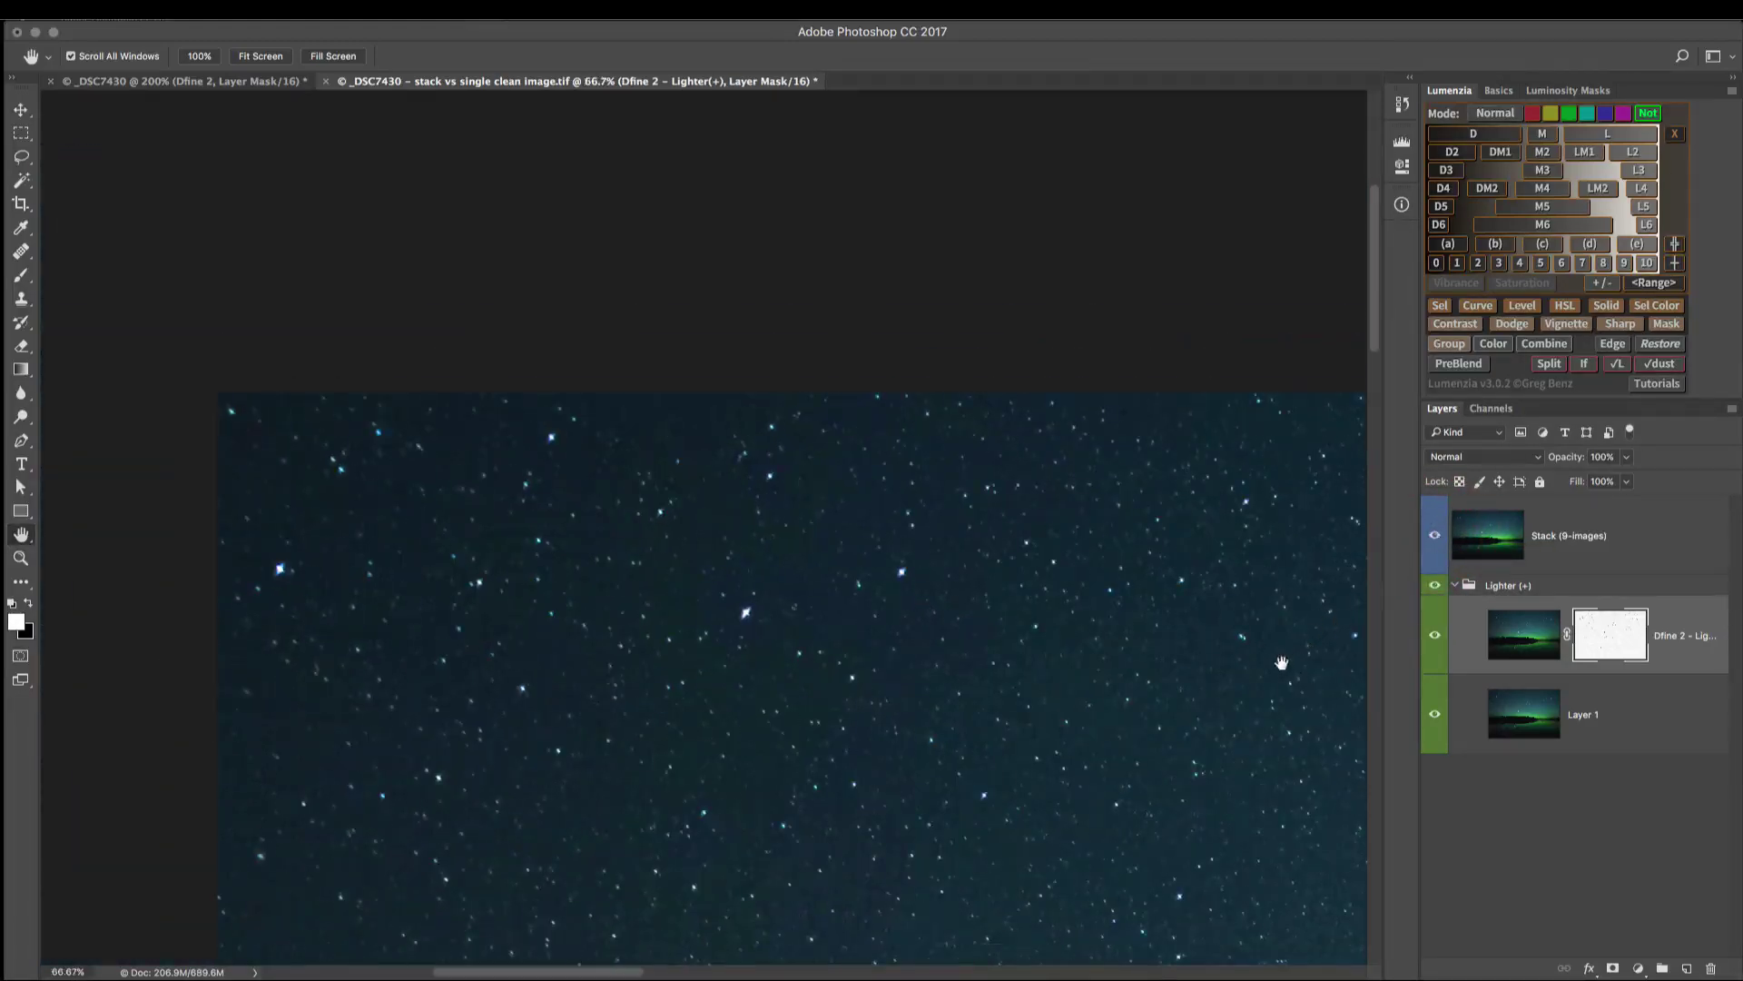
{"action": "left_click", "coordinate": [745, 410], "text": "super"}
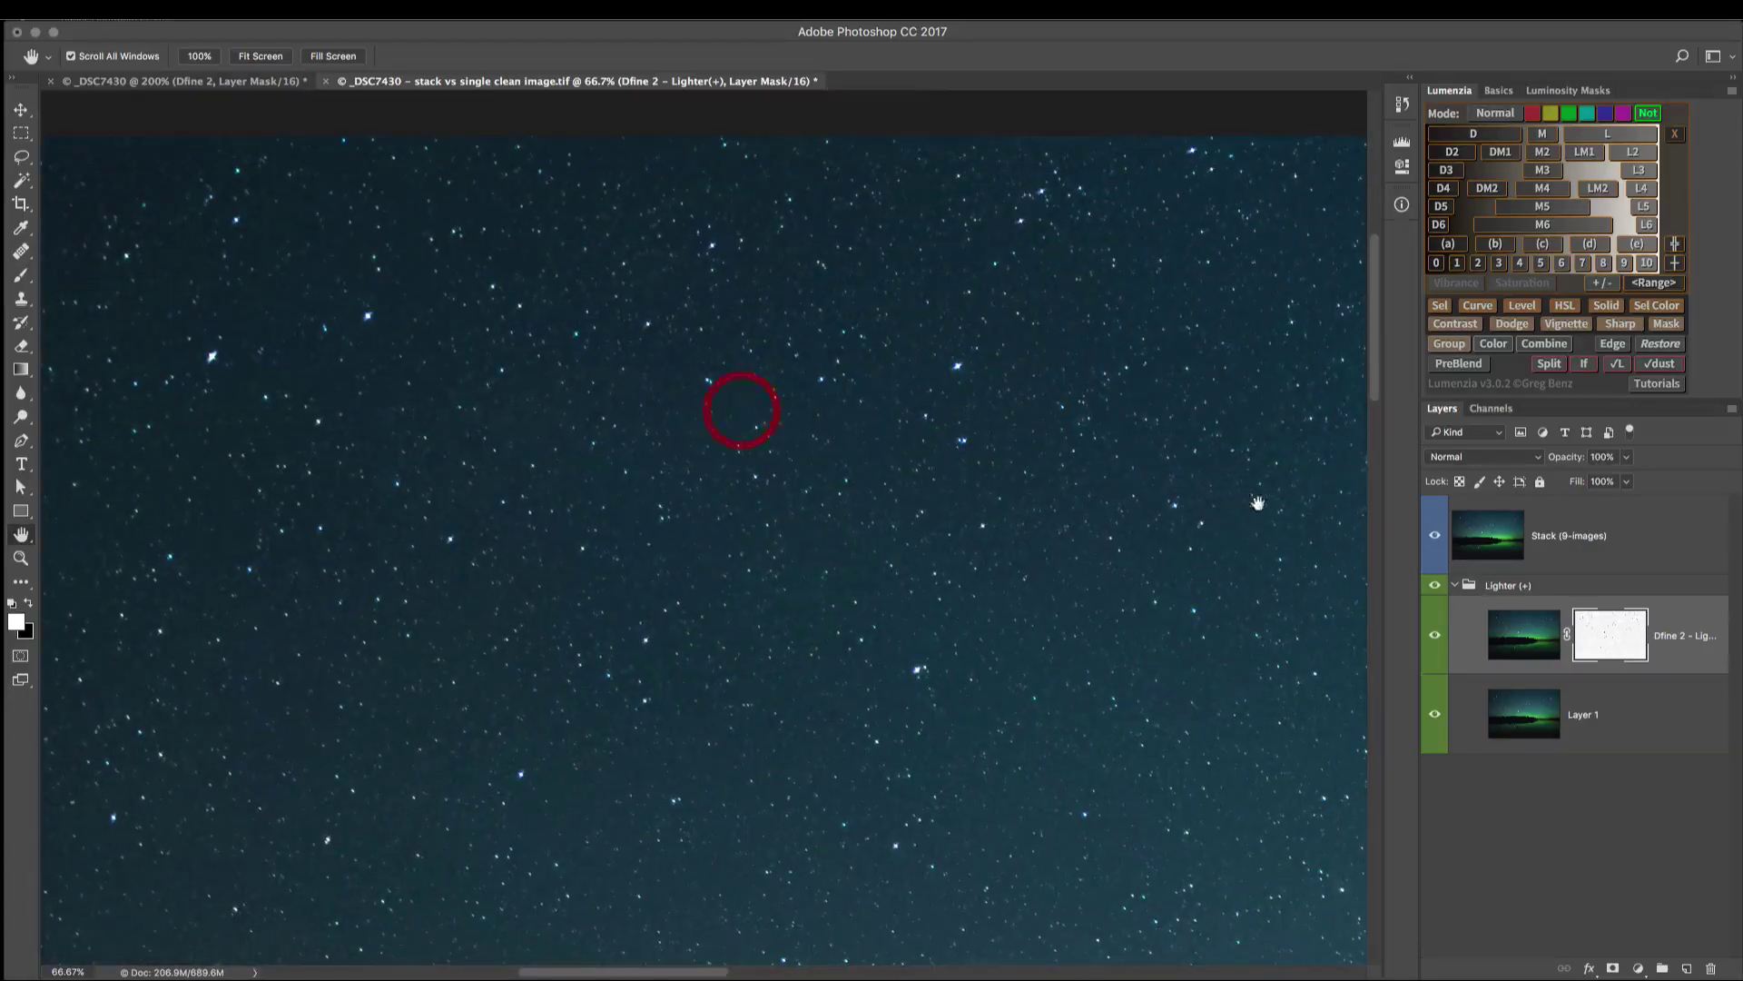
{"action": "left_click", "coordinate": [1176, 602]}
Step: Toggle the Stack (9-images) layer repeatedly against the single image, ending with it visible
{"action": "left_click", "coordinate": [1436, 538]}
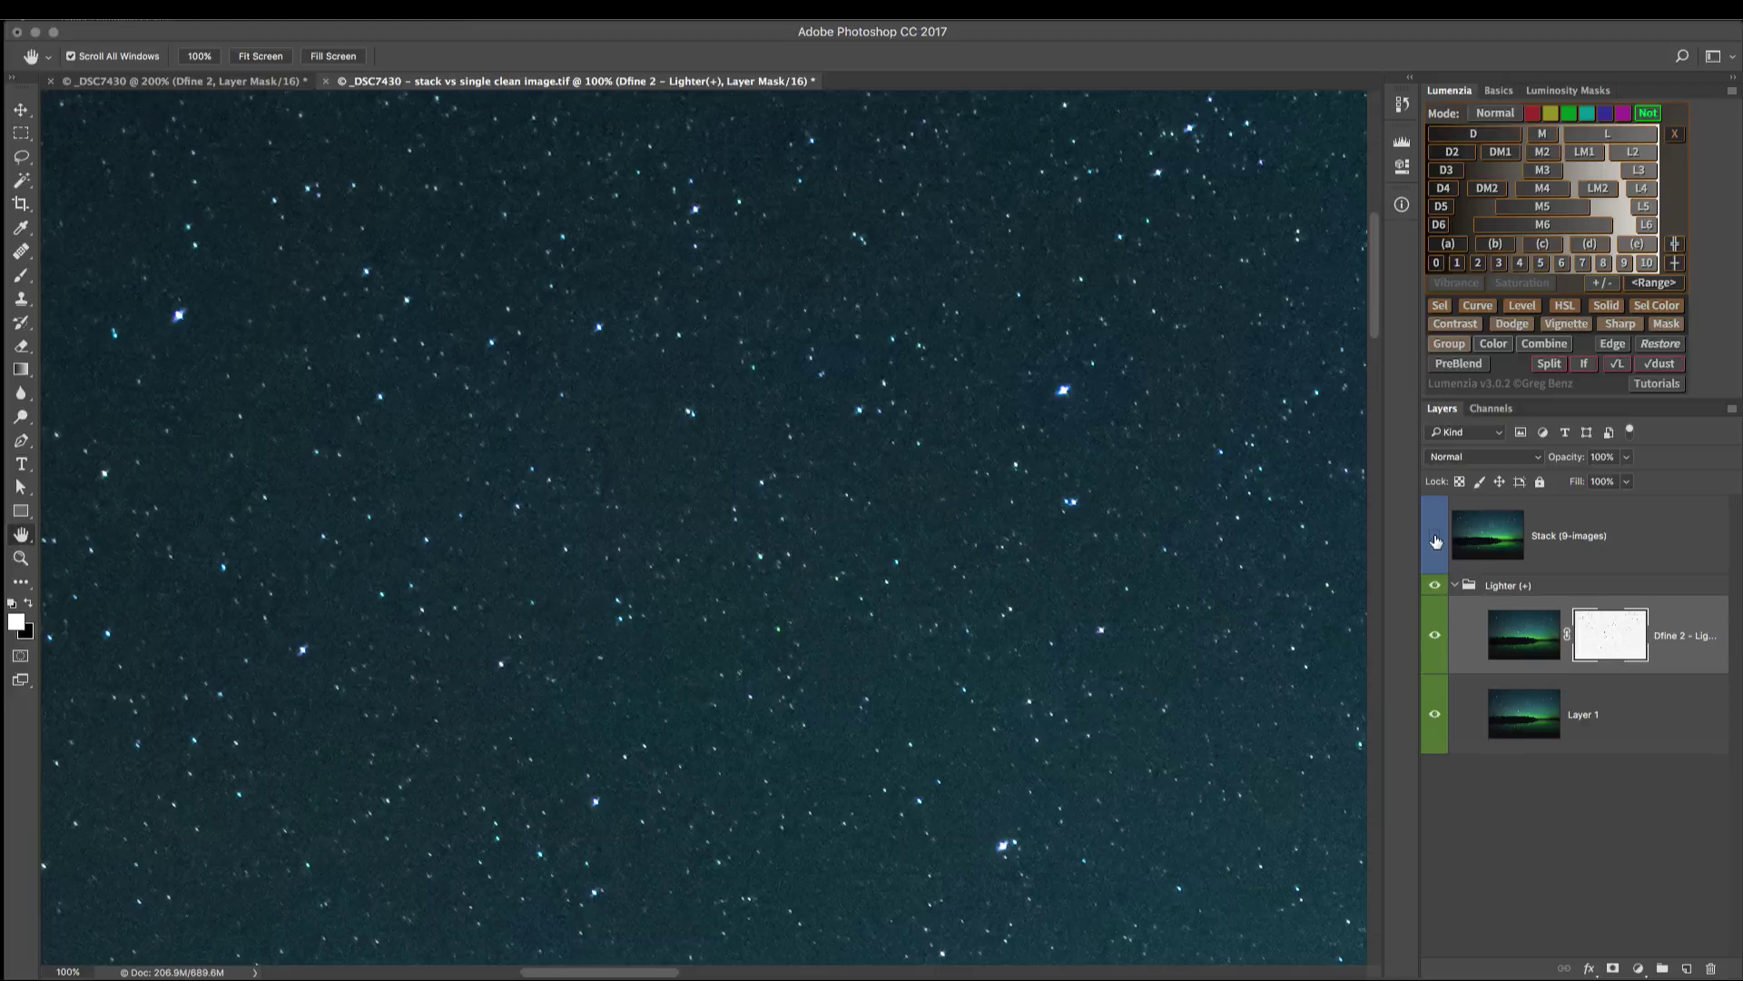
{"action": "left_click", "coordinate": [1436, 538]}
{"action": "left_click", "coordinate": [1435, 539]}
{"action": "left_click", "coordinate": [1435, 539]}
{"action": "left_click", "coordinate": [1435, 537]}
{"action": "left_click", "coordinate": [1436, 535]}
{"action": "left_click", "coordinate": [1434, 536]}
Step: Pan across the sky toward the top-right corner to compare noise in the stack
{"action": "left_click_drag", "start_coordinate": [1277, 503], "coordinate": [503, 504]}
{"action": "left_click_drag", "start_coordinate": [848, 499], "coordinate": [506, 575]}
{"action": "left_click_drag", "start_coordinate": [829, 533], "coordinate": [573, 612]}
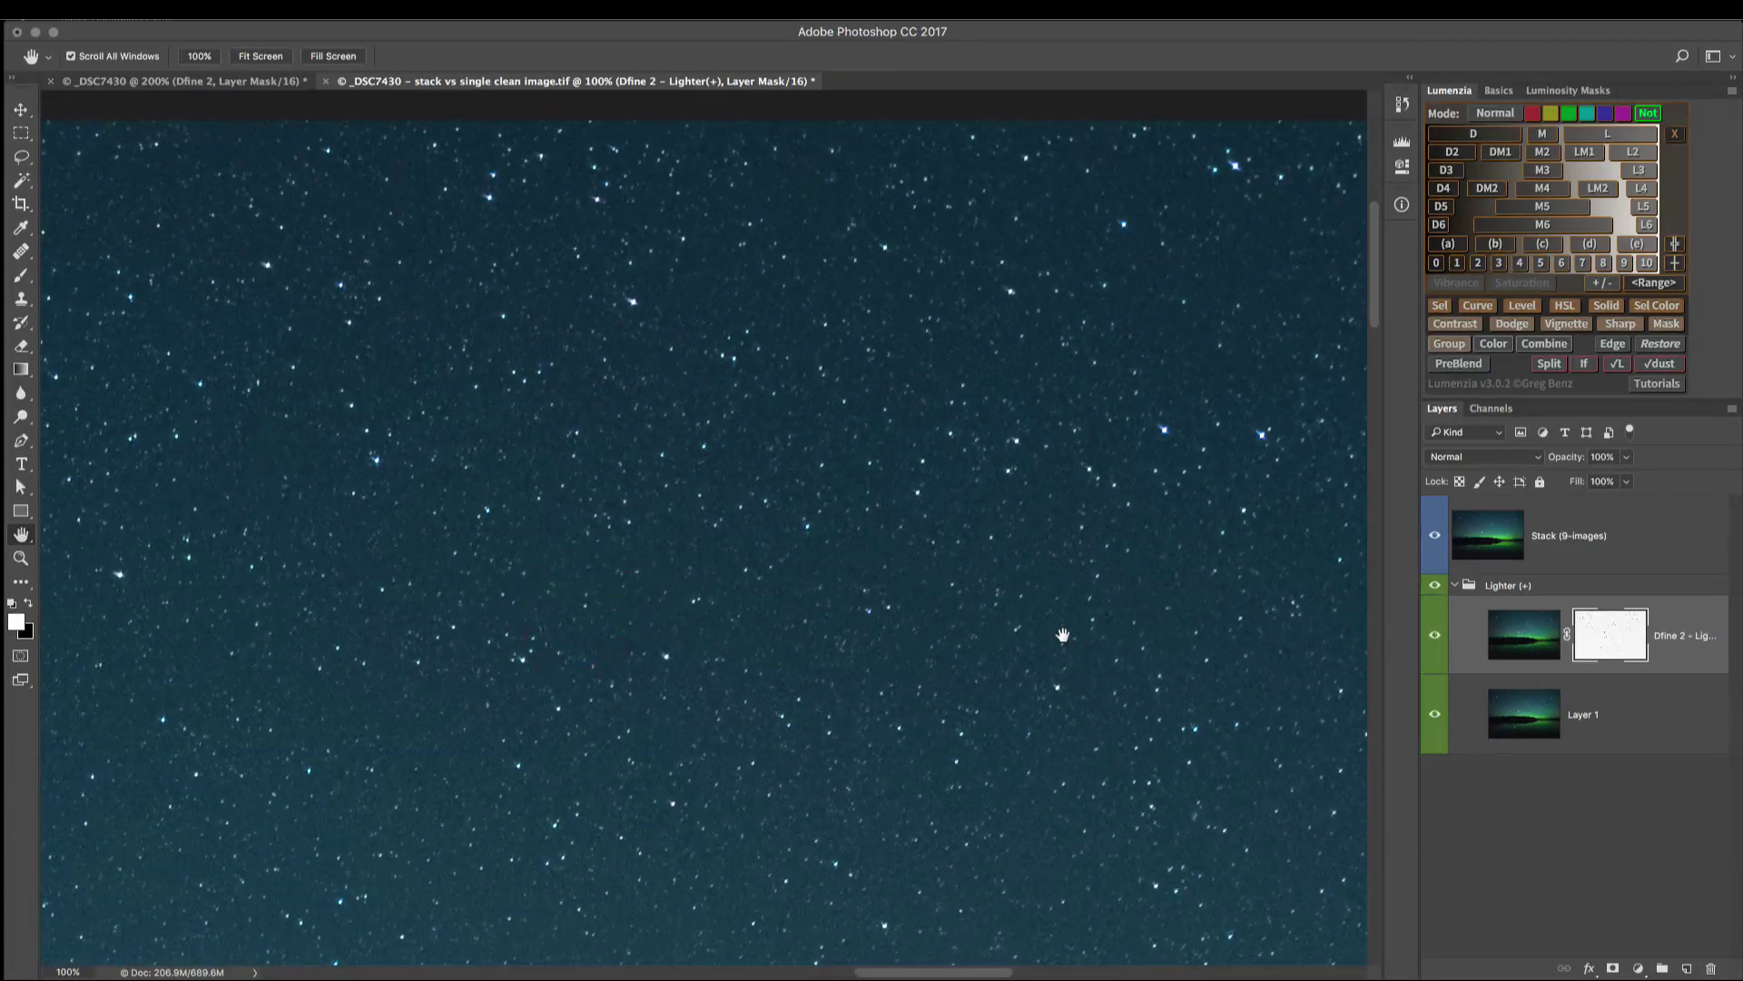
{"action": "left_click_drag", "start_coordinate": [1082, 603], "coordinate": [512, 617]}
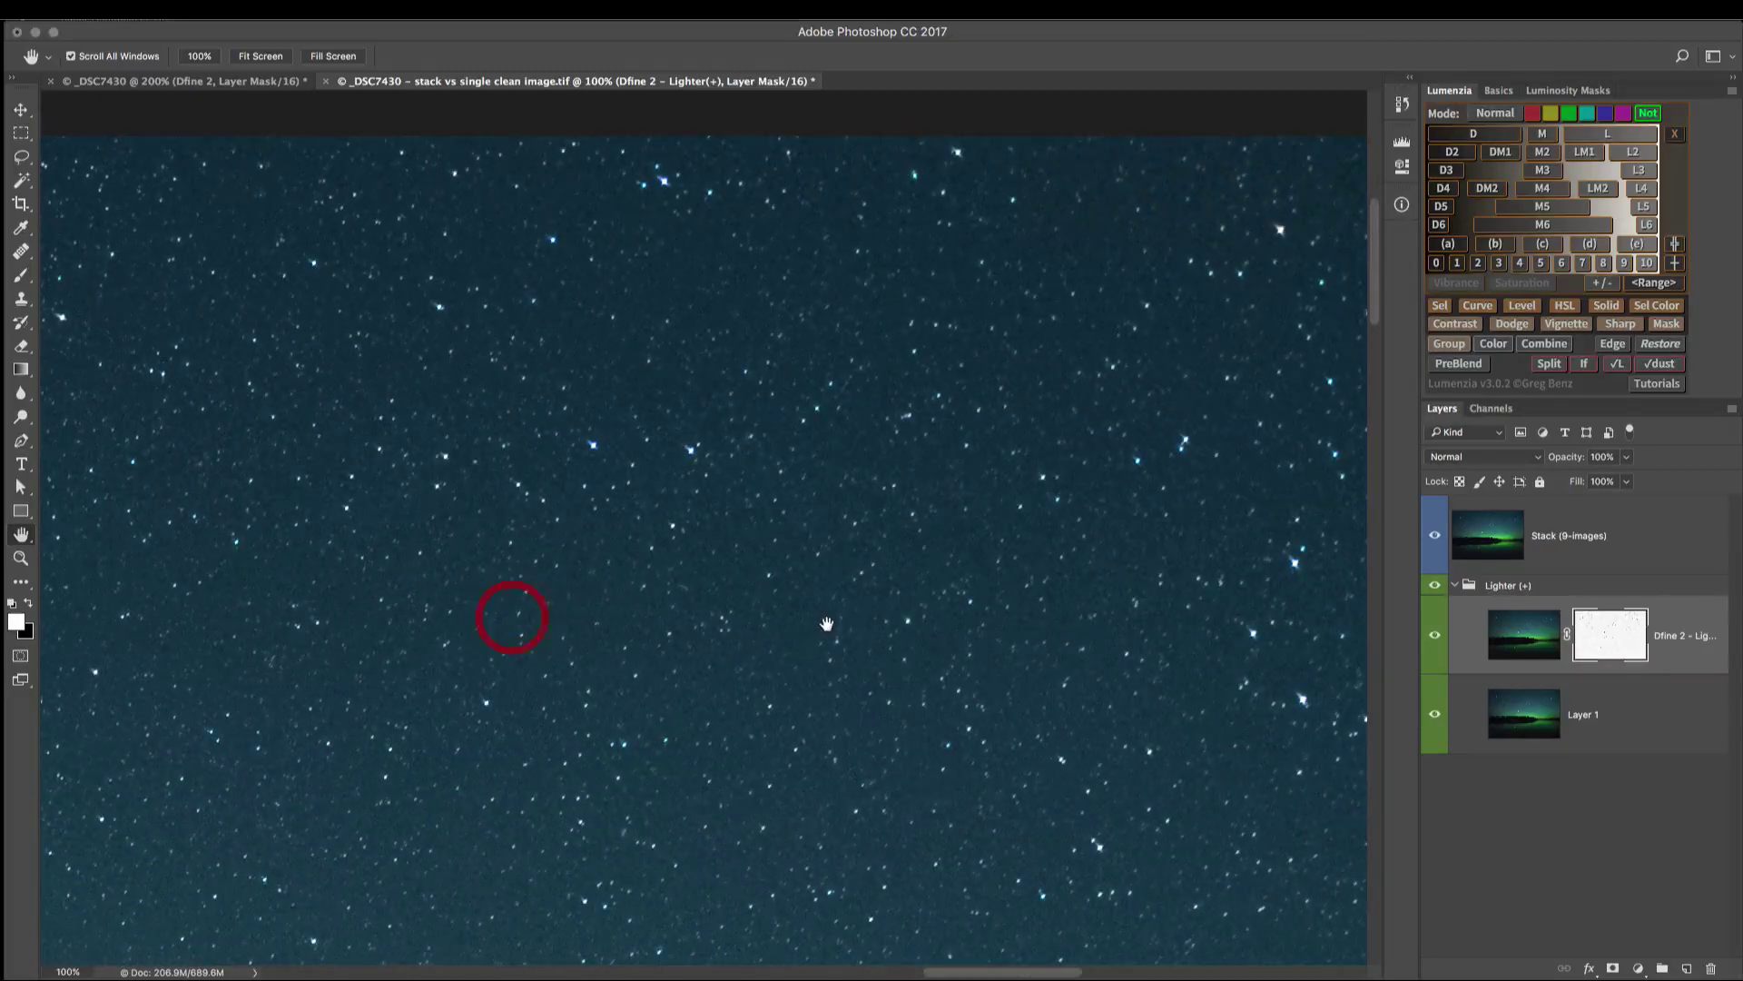
{"action": "left_click_drag", "start_coordinate": [871, 684], "coordinate": [622, 299]}
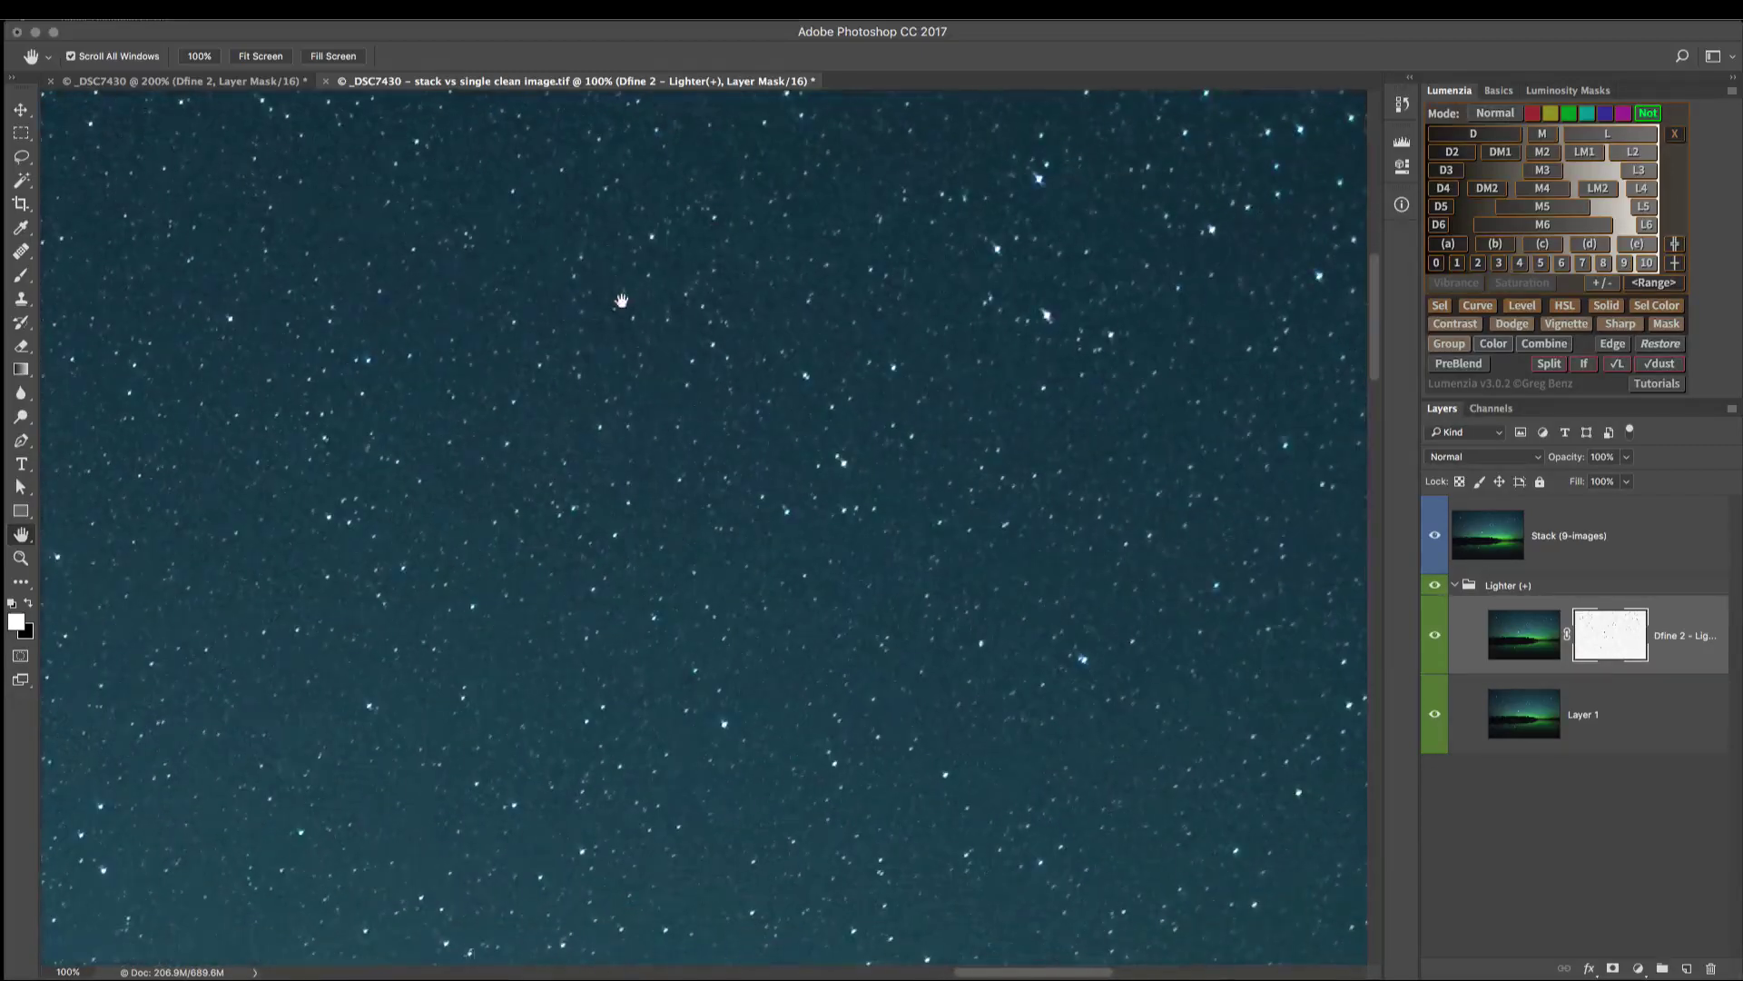
{"action": "left_click_drag", "start_coordinate": [1012, 327], "coordinate": [516, 528]}
{"action": "left_click_drag", "start_coordinate": [997, 526], "coordinate": [505, 451]}
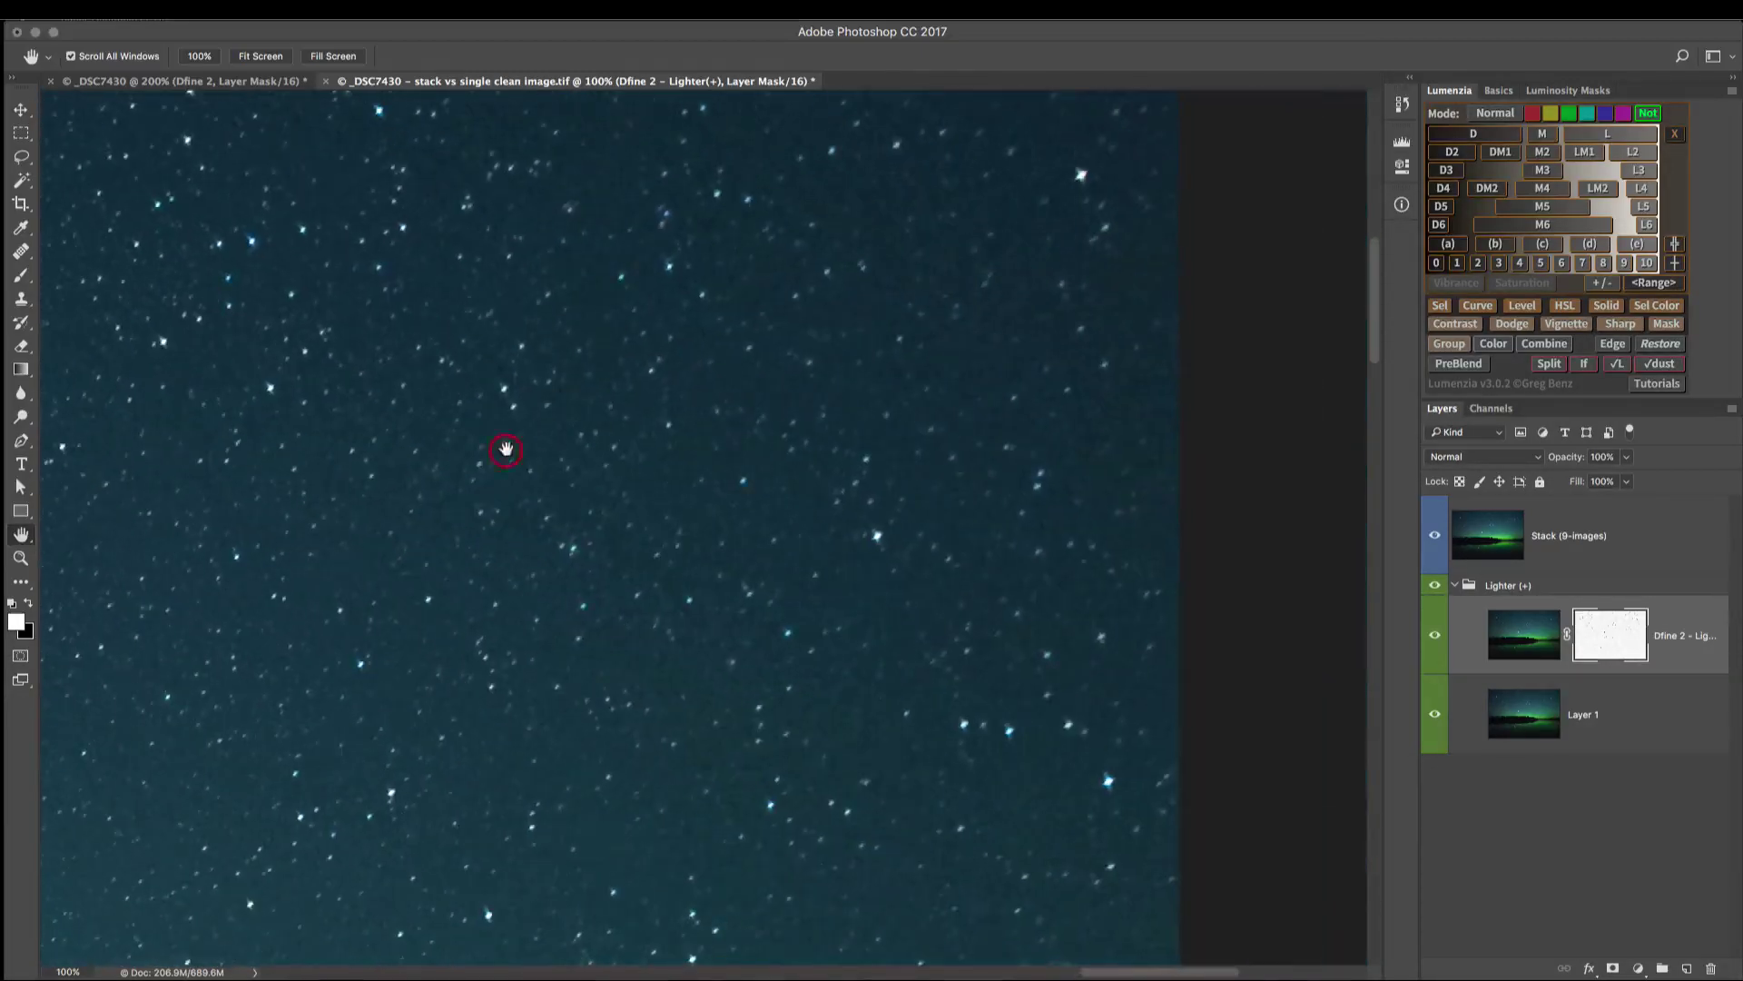
{"action": "left_click_drag", "start_coordinate": [727, 367], "coordinate": [875, 542]}
{"action": "left_click_drag", "start_coordinate": [1004, 454], "coordinate": [1117, 396]}
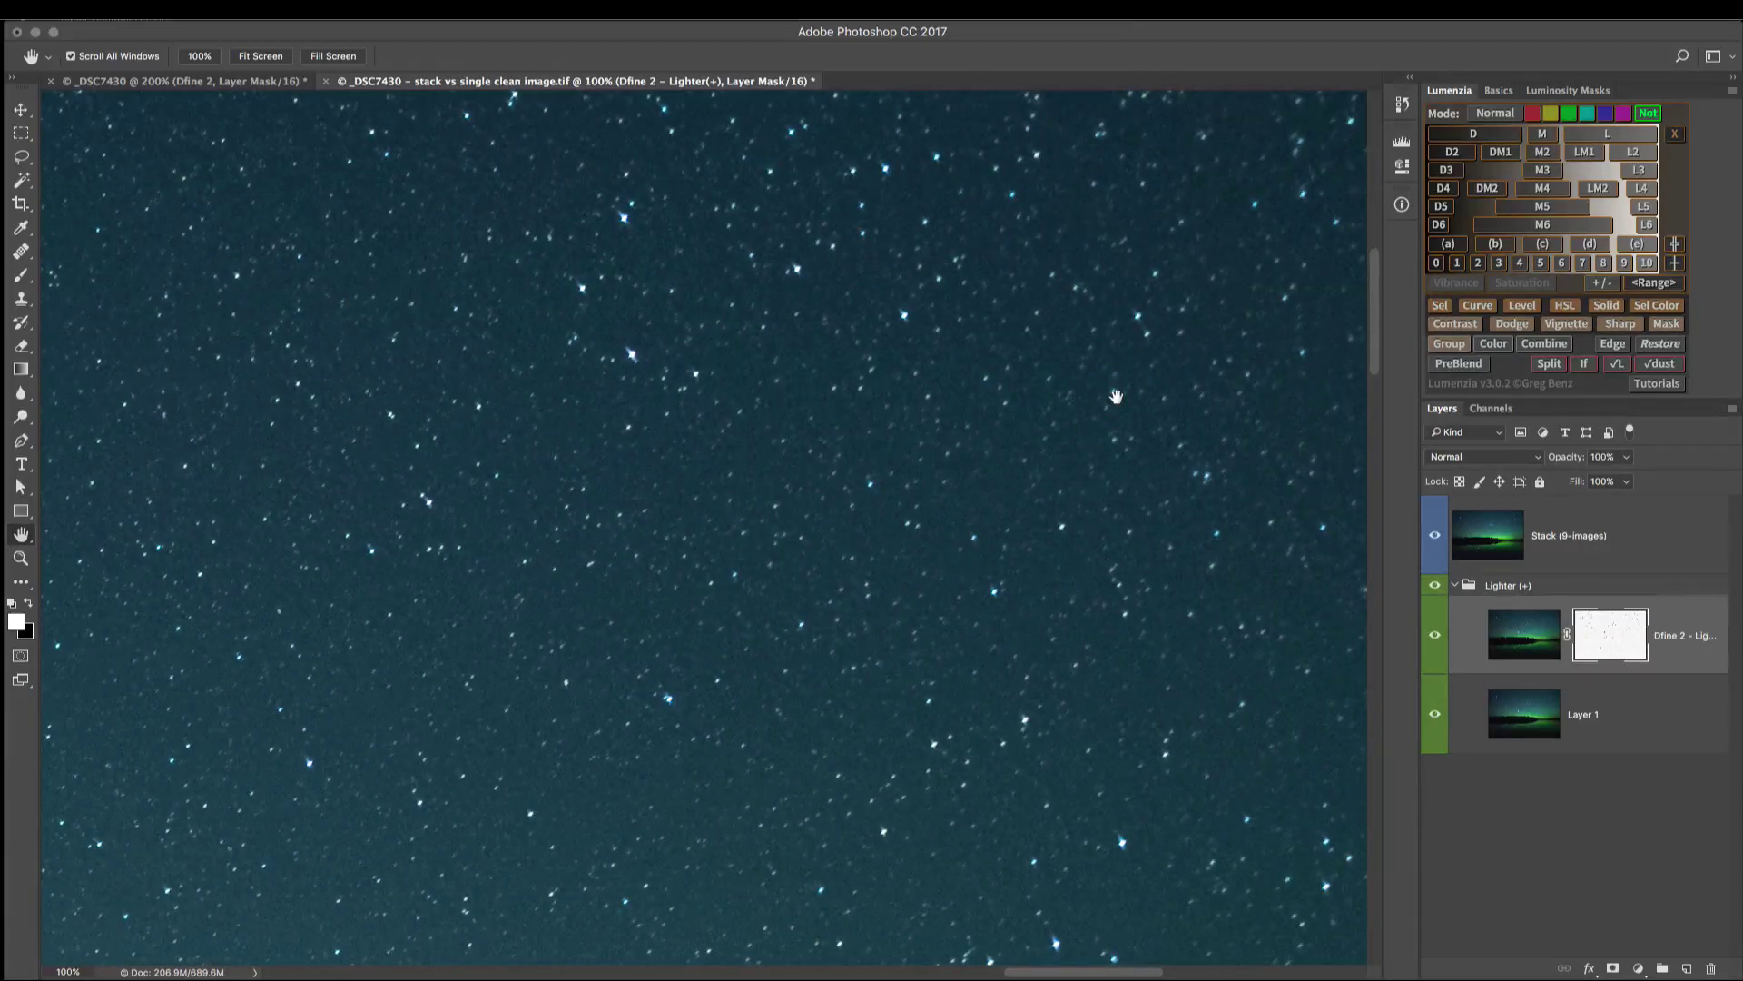
Step: Fit the entire aurora lake photo in the window with Cmd+0
{"action": "key", "text": "super+0"}
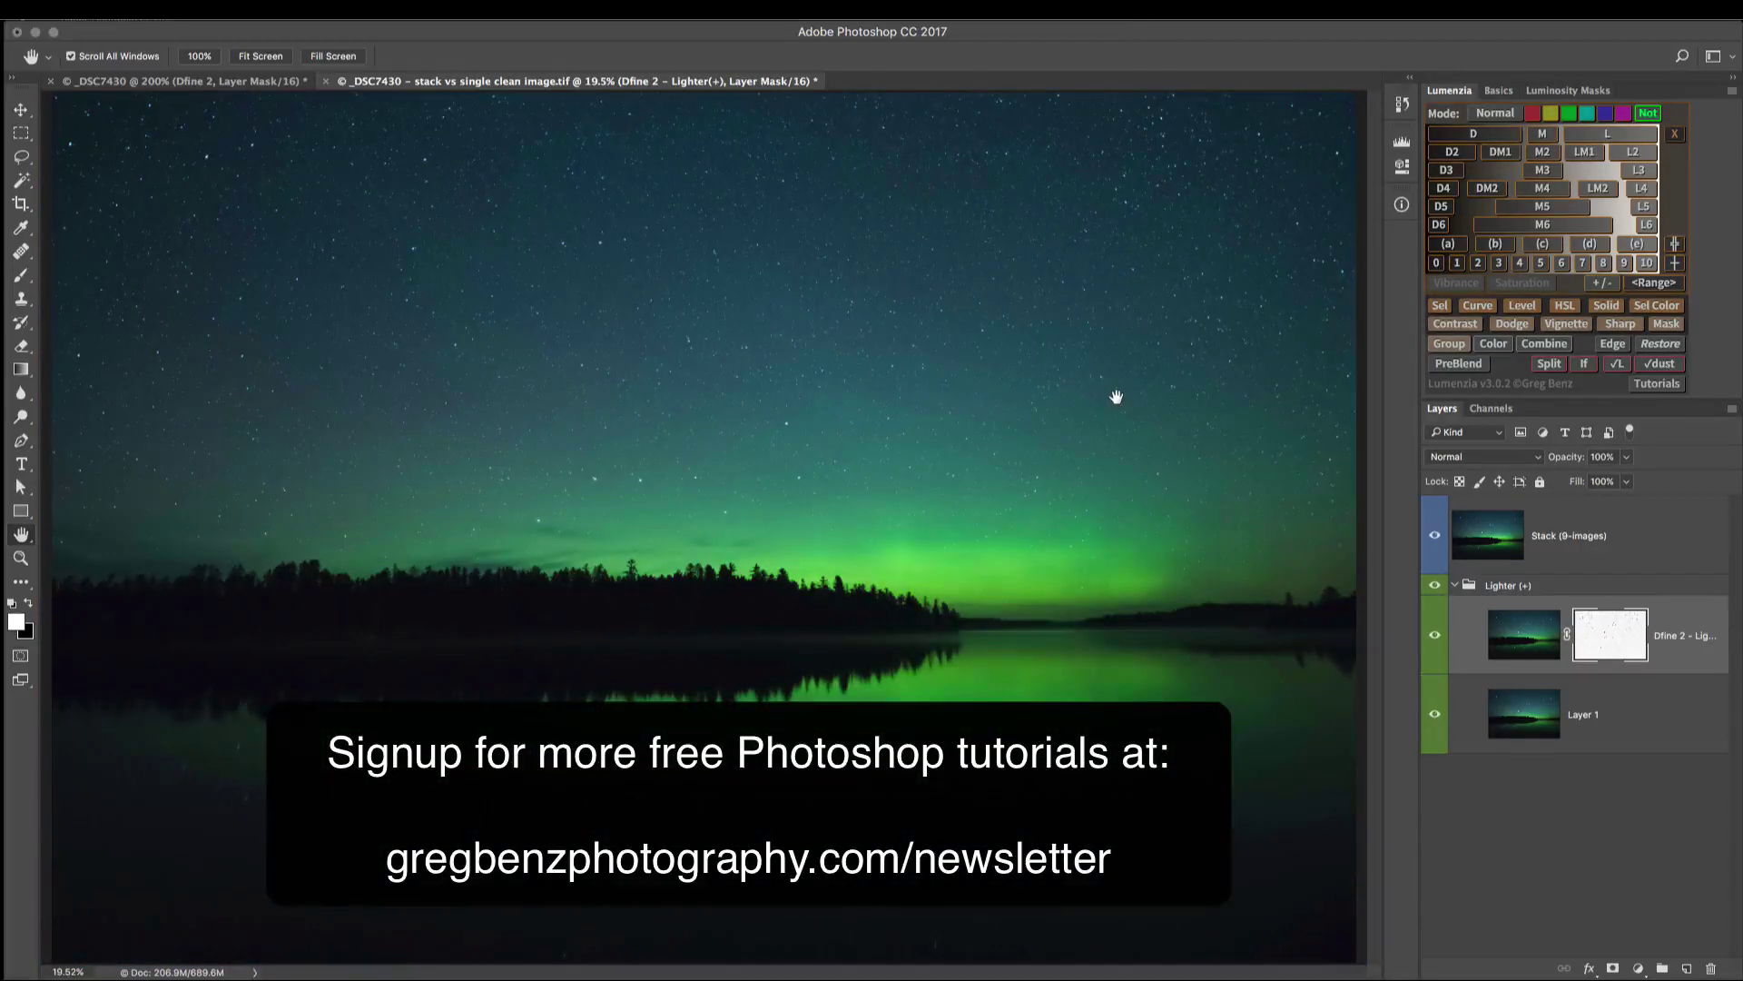